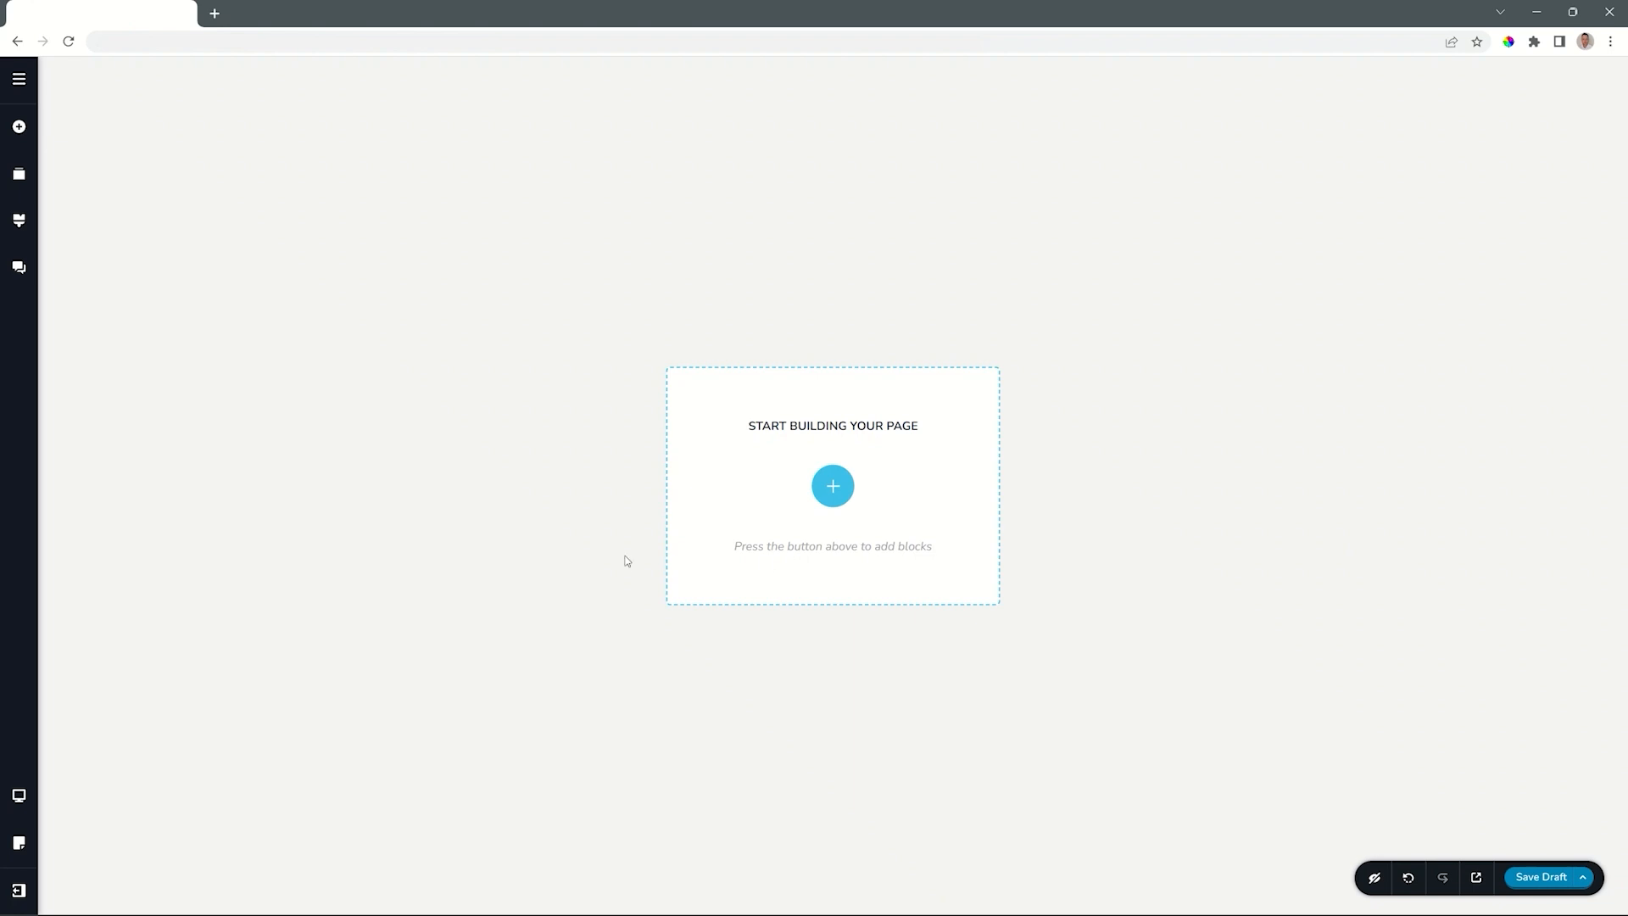
# Step: Open the block library from the empty page and look through its Layouts, Blocks and Saved collections
pyautogui.click(842, 495)
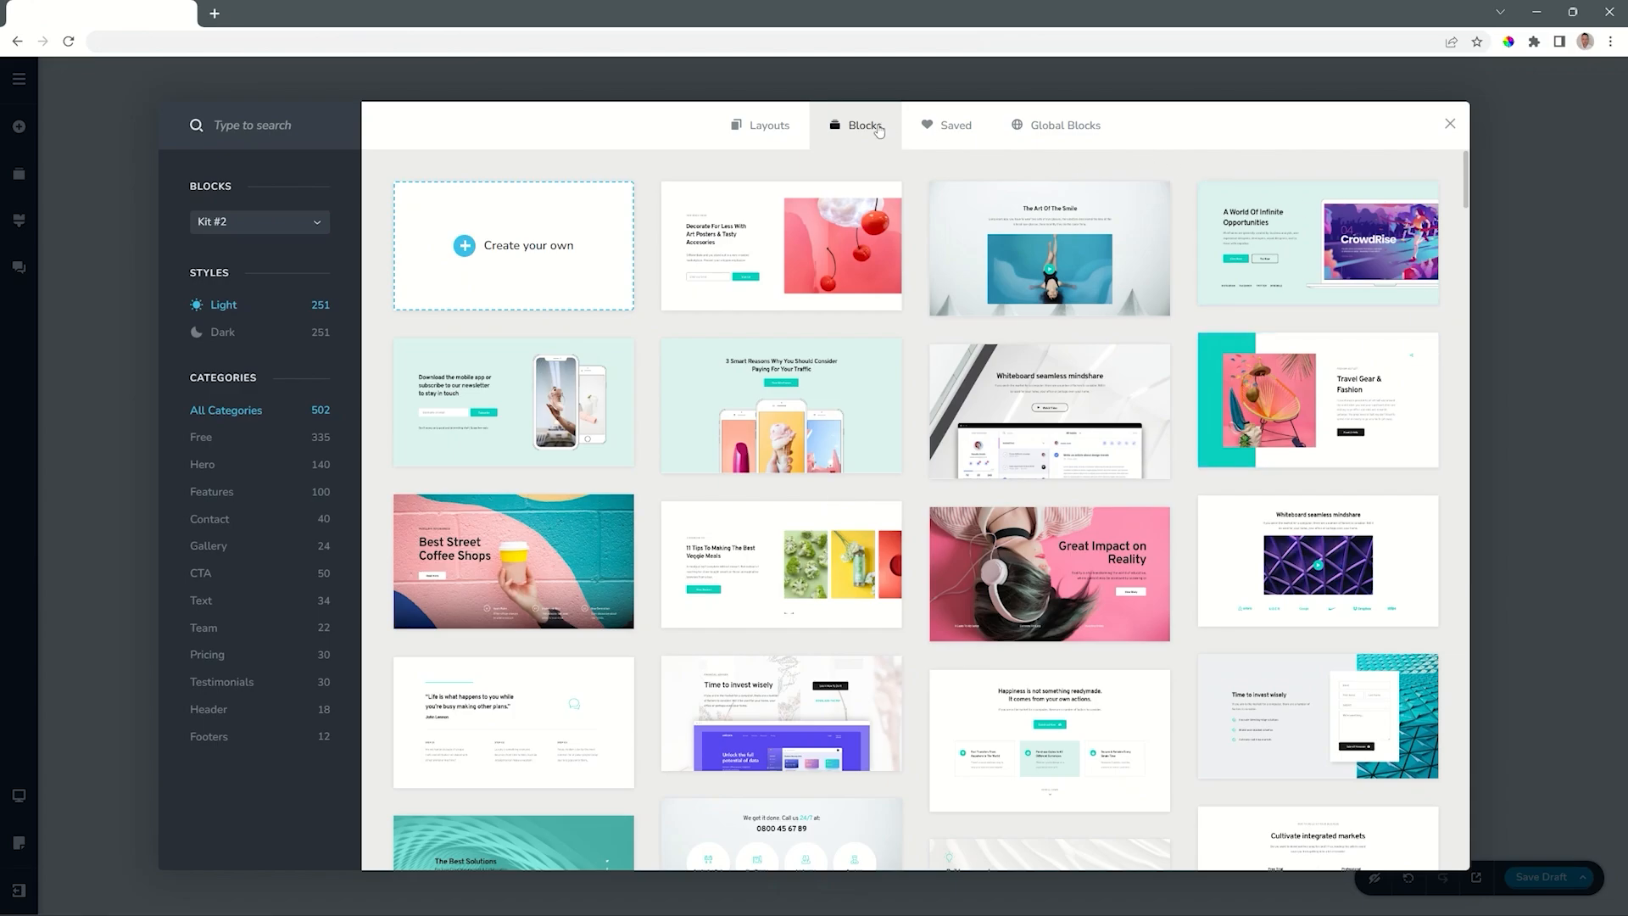
pyautogui.click(763, 125)
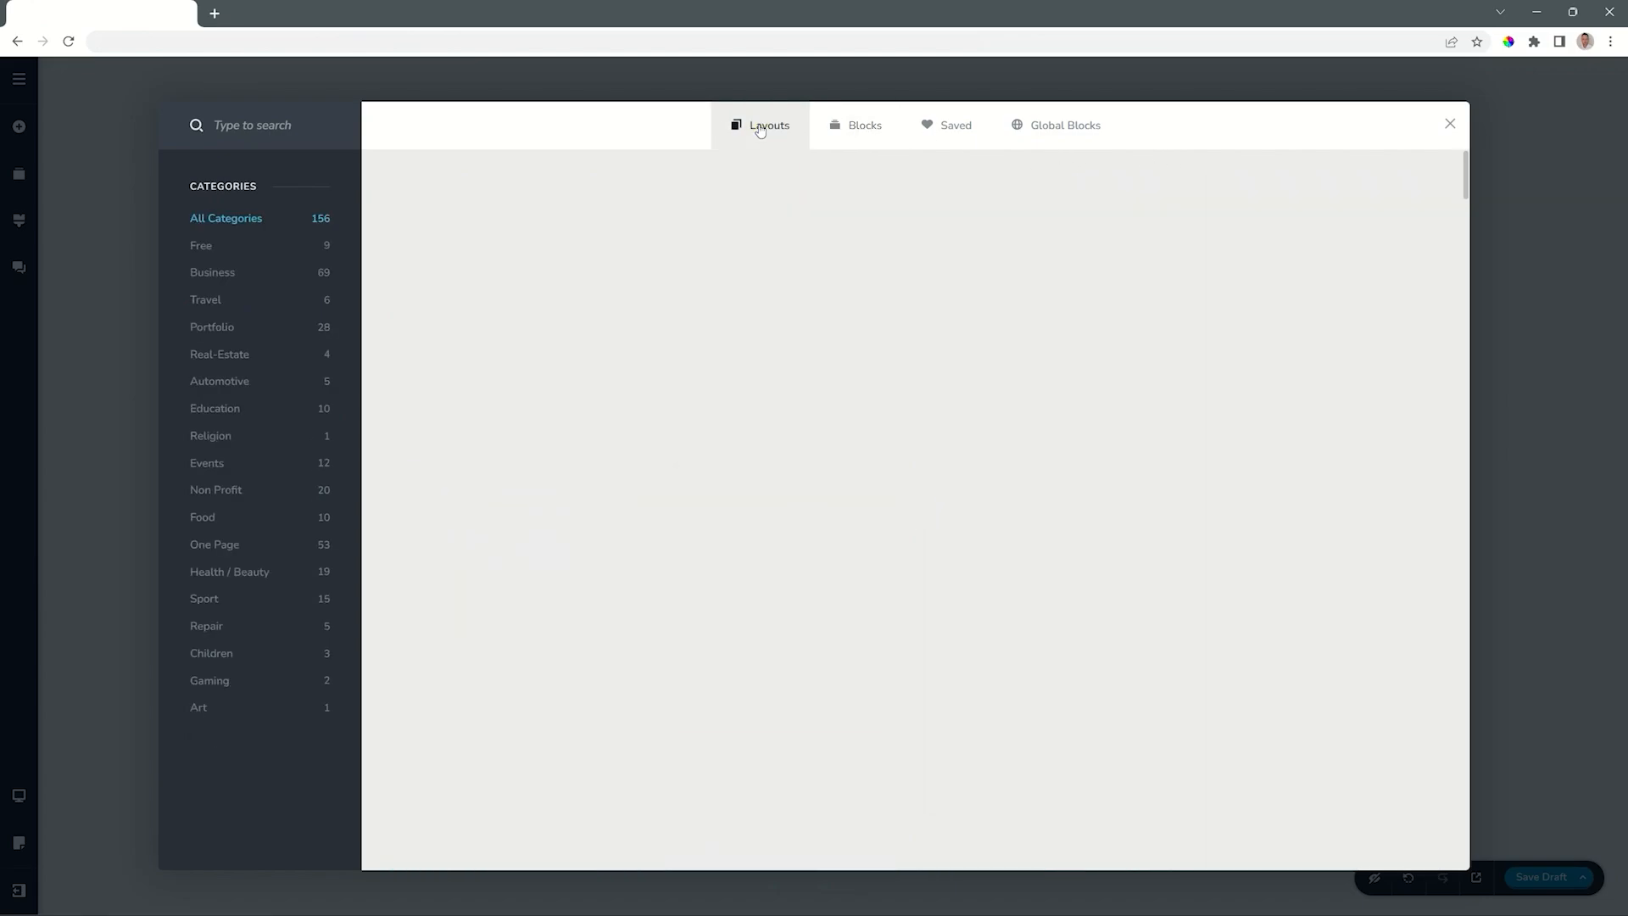
pyautogui.click(843, 127)
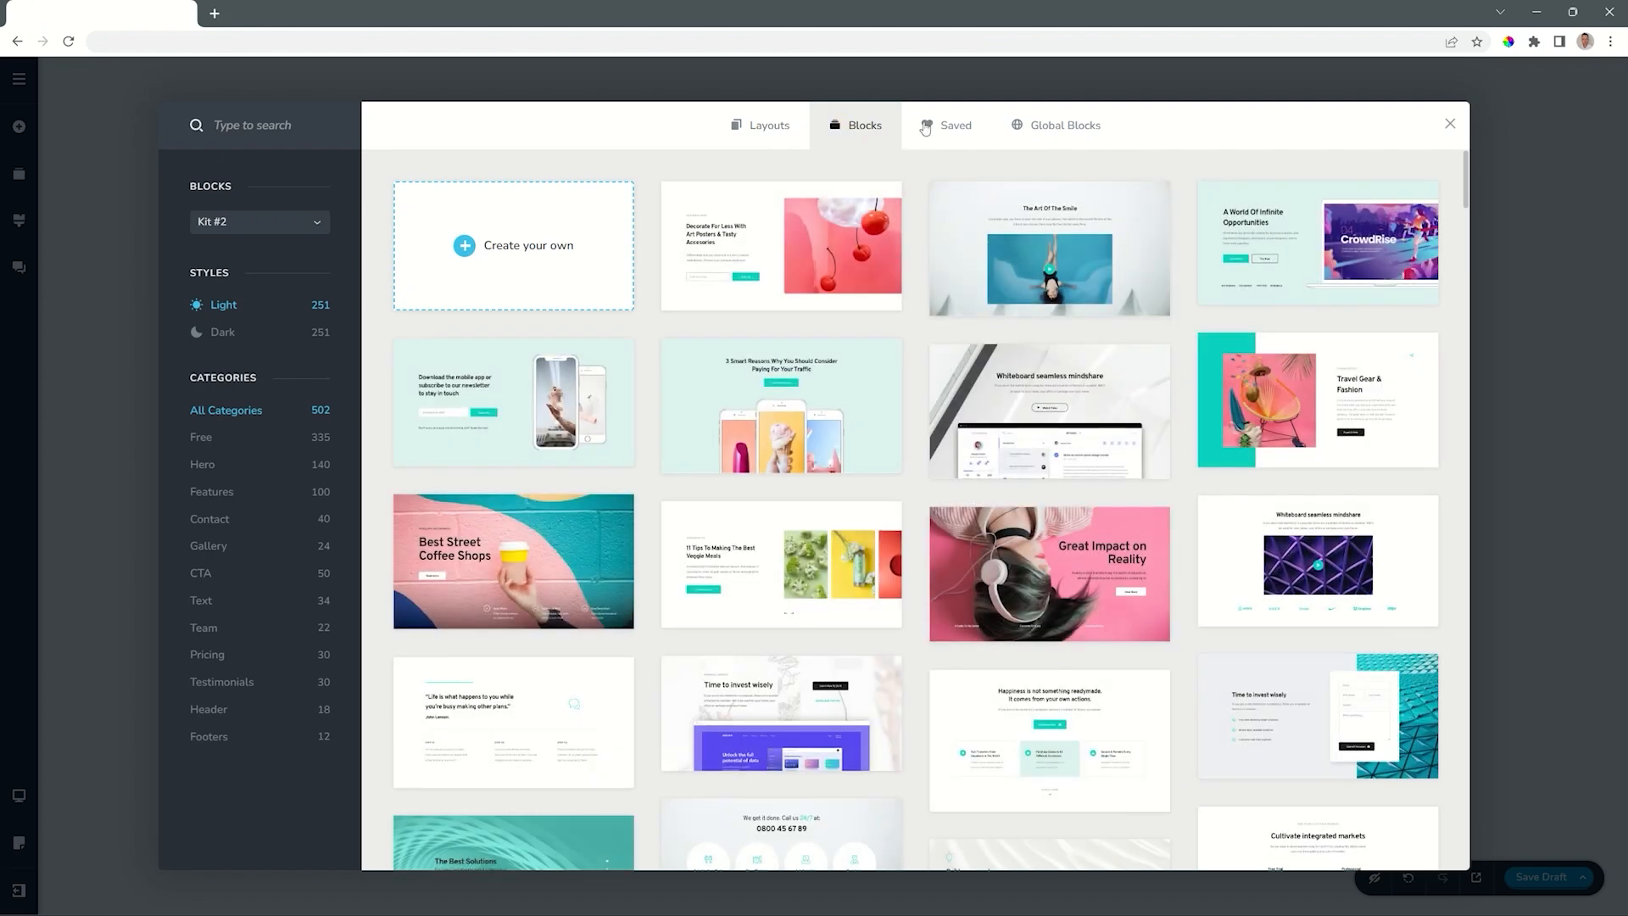
pyautogui.click(953, 127)
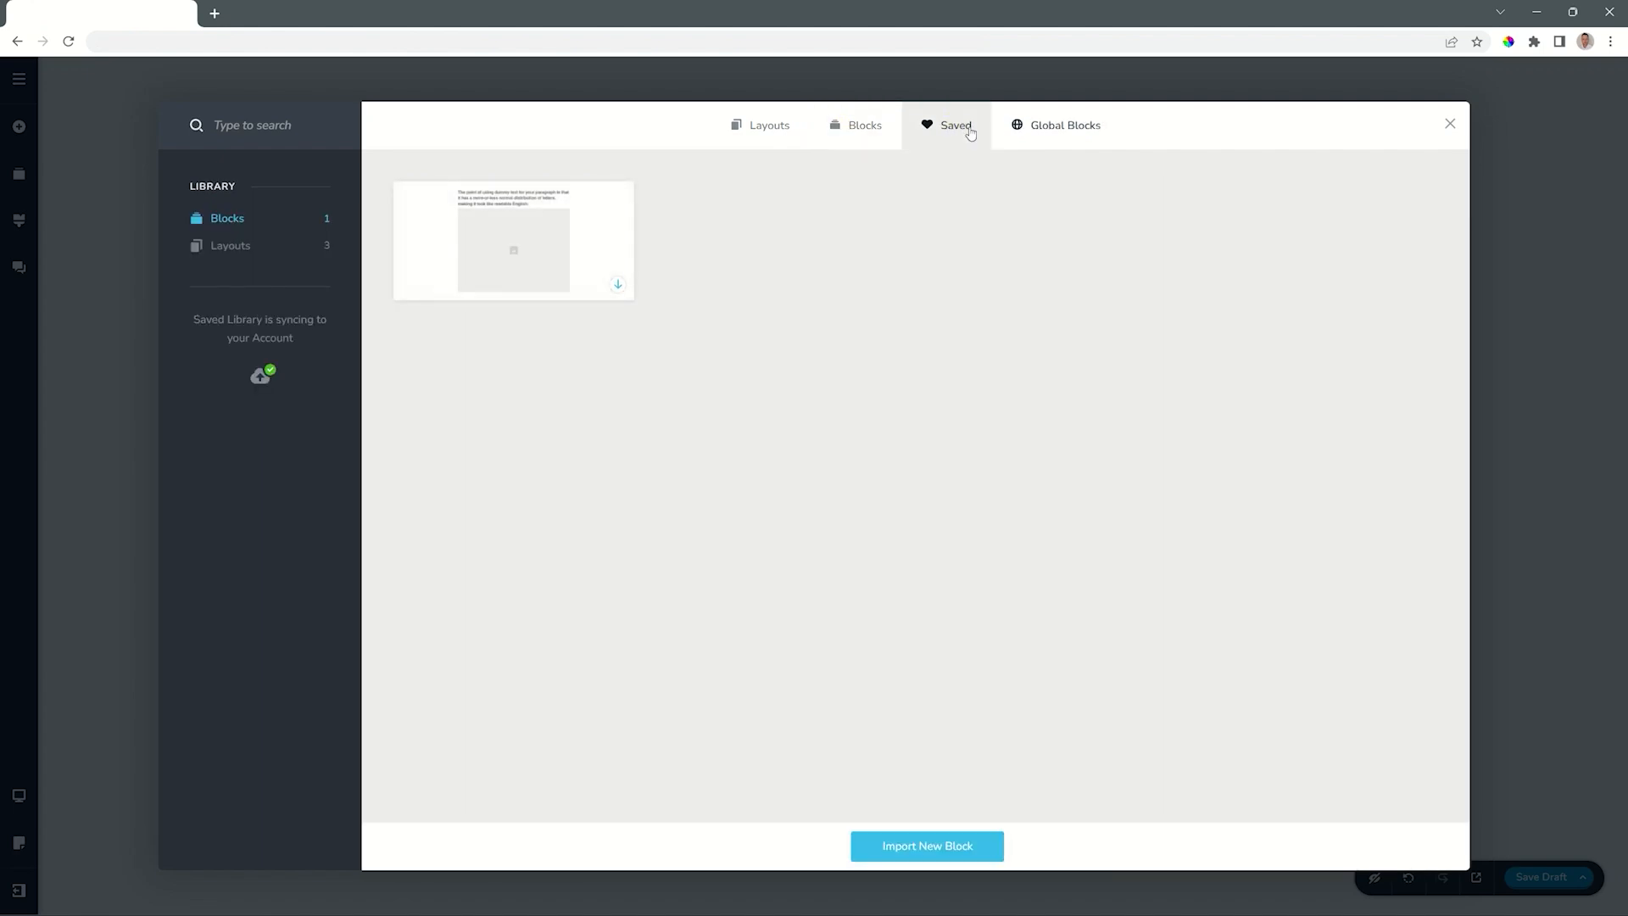
pyautogui.click(873, 133)
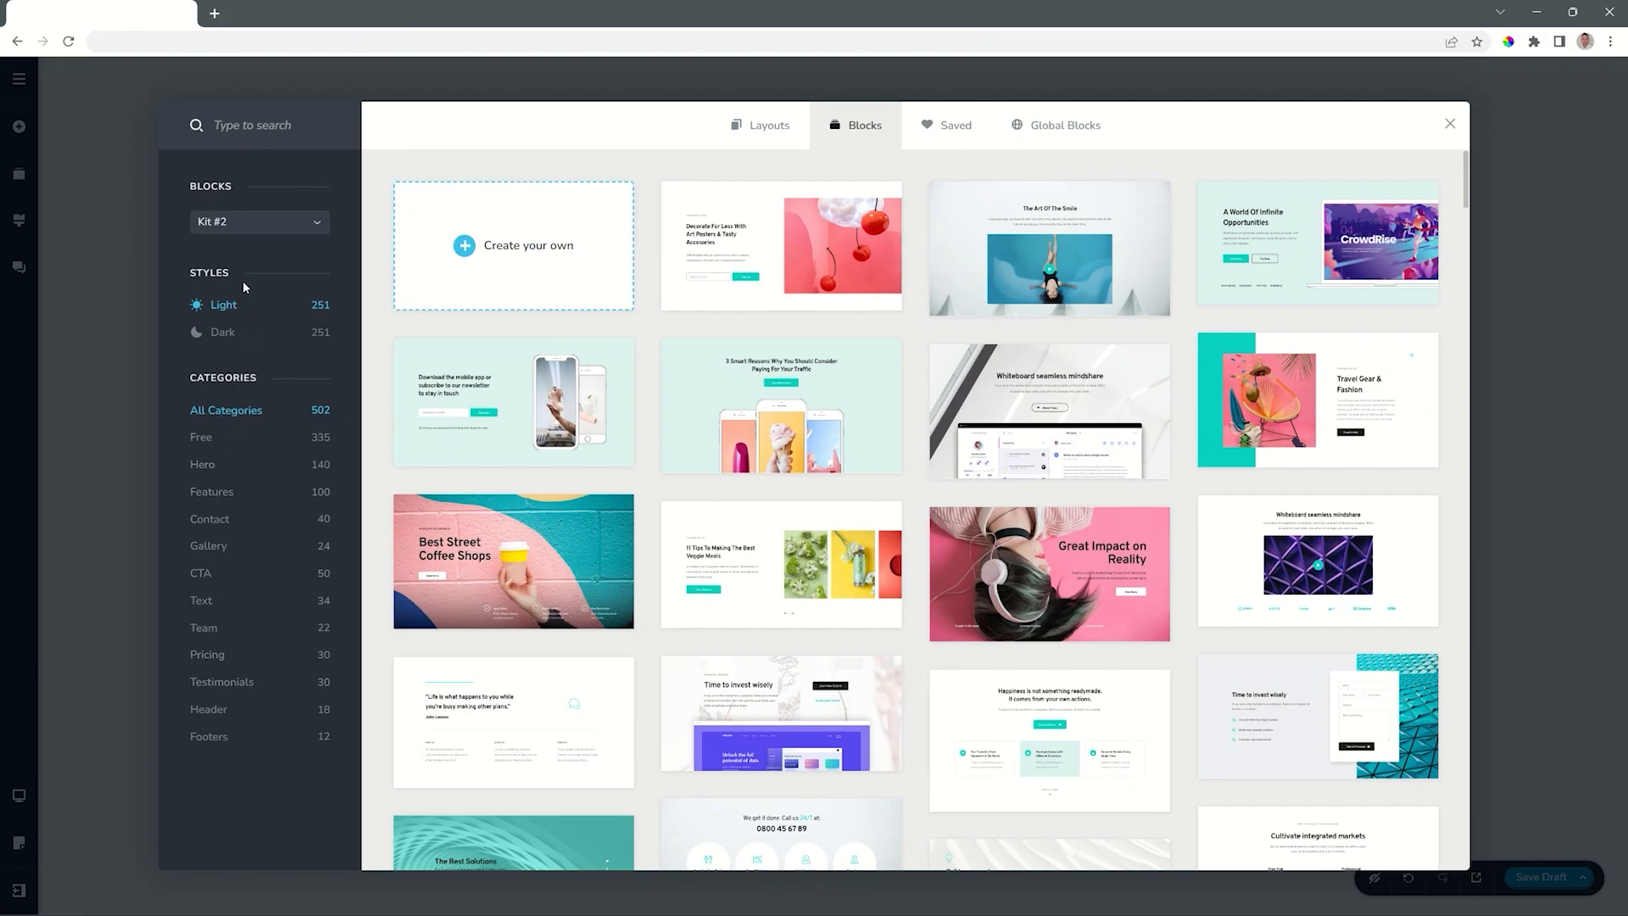
# Step: Compare the blocks of Kit #1 and Kit #2, and view Kit #2 in the Dark and Light styles
pyautogui.click(214, 223)
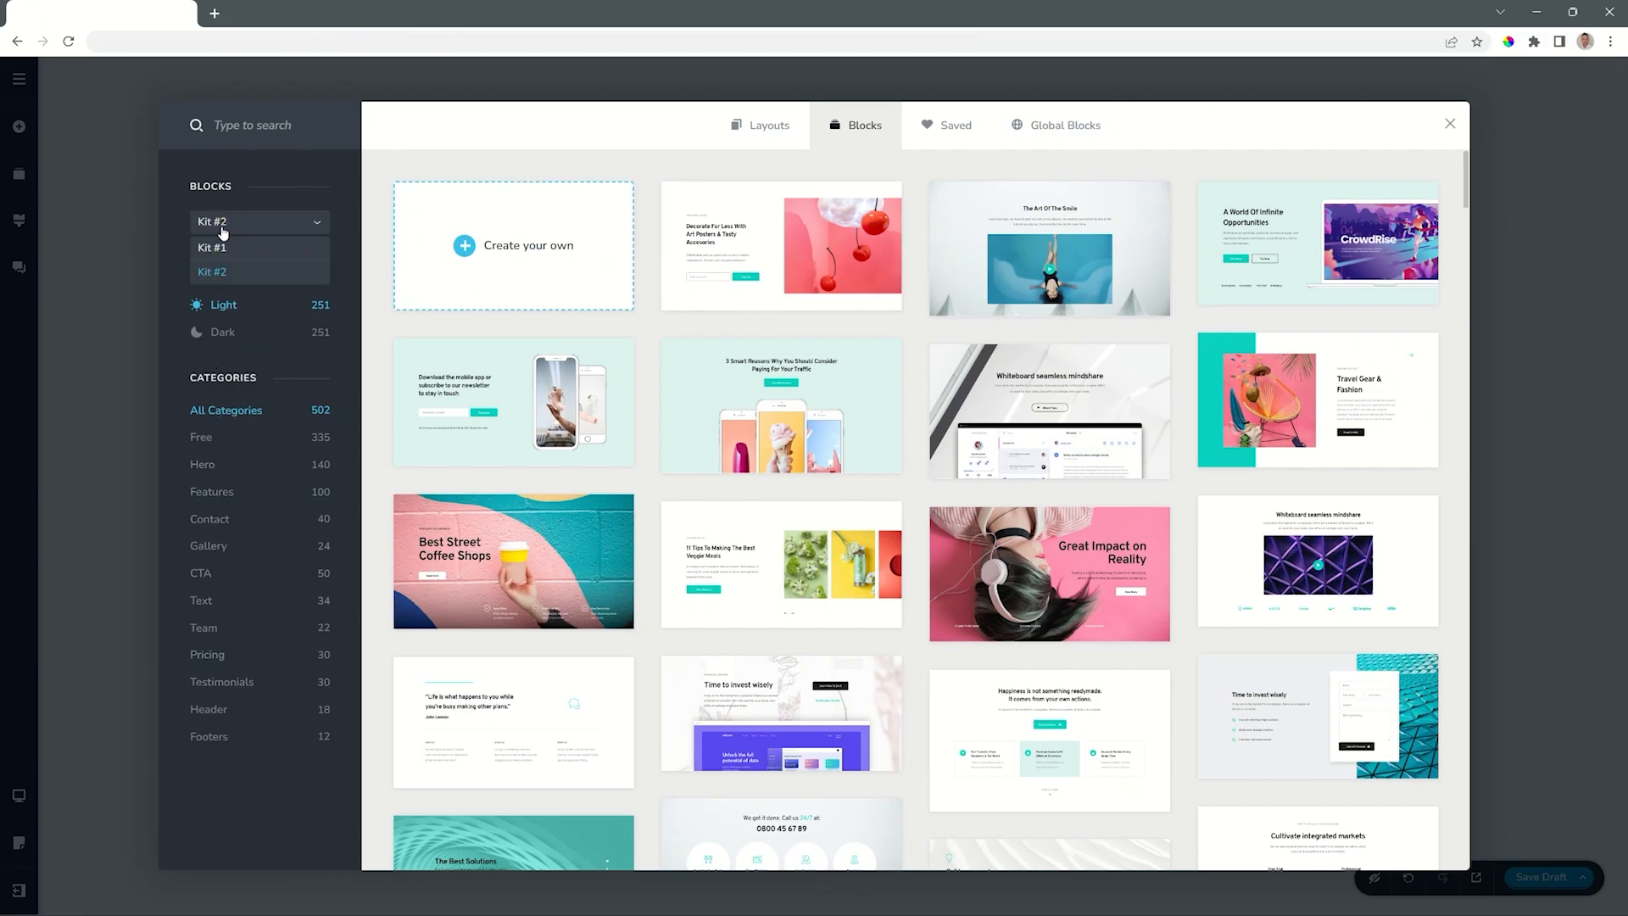
pyautogui.click(224, 249)
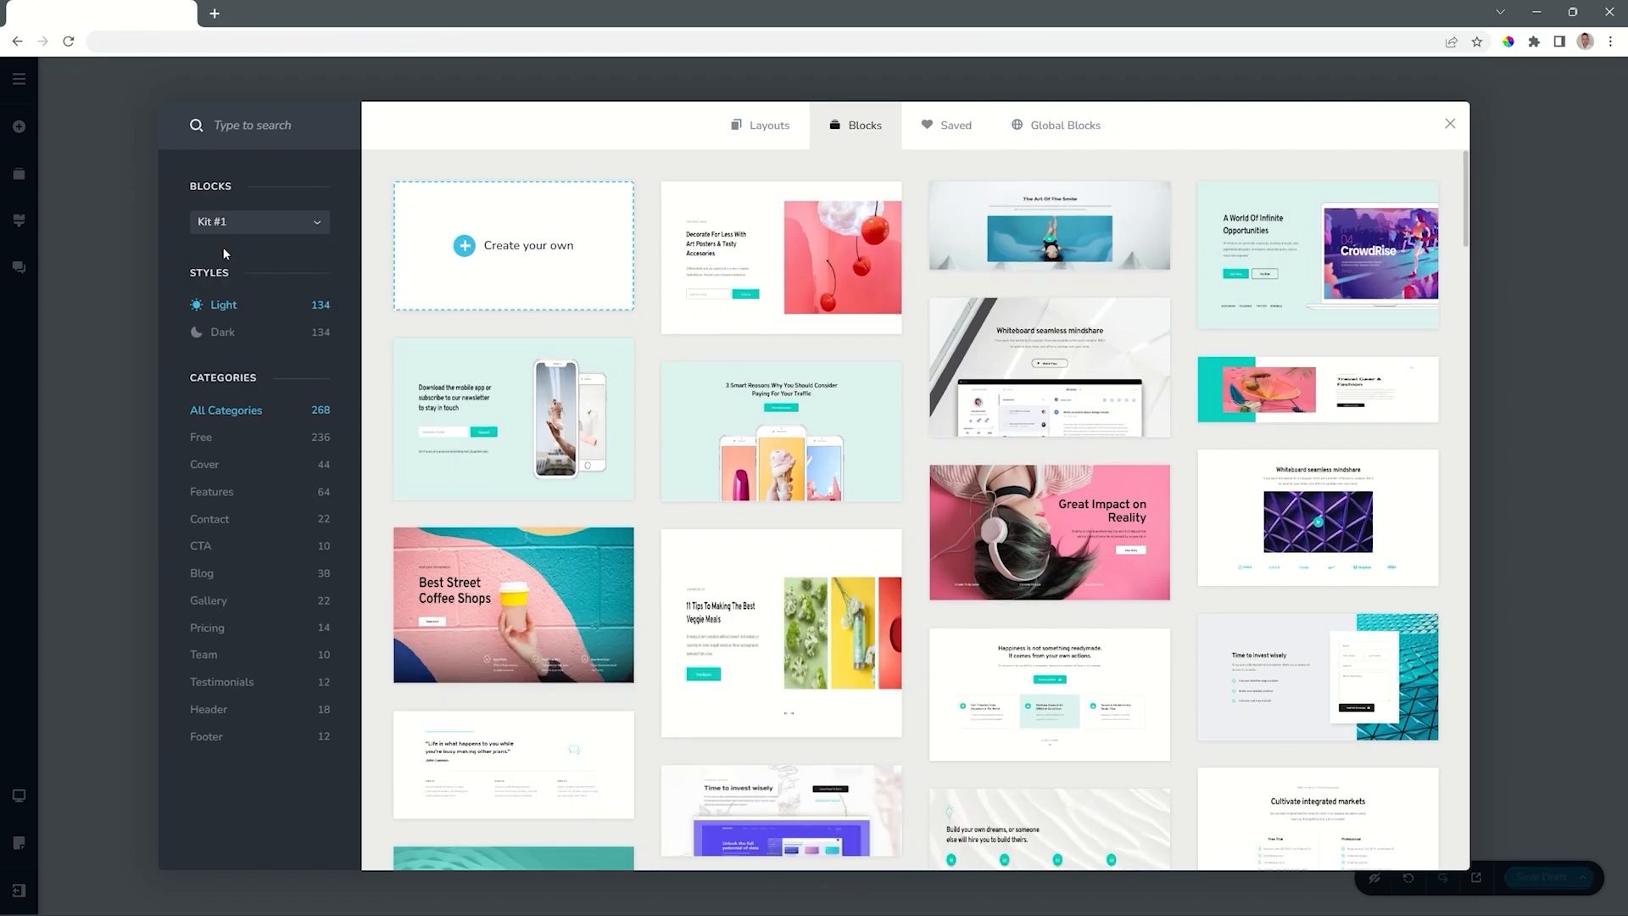
pyautogui.click(244, 224)
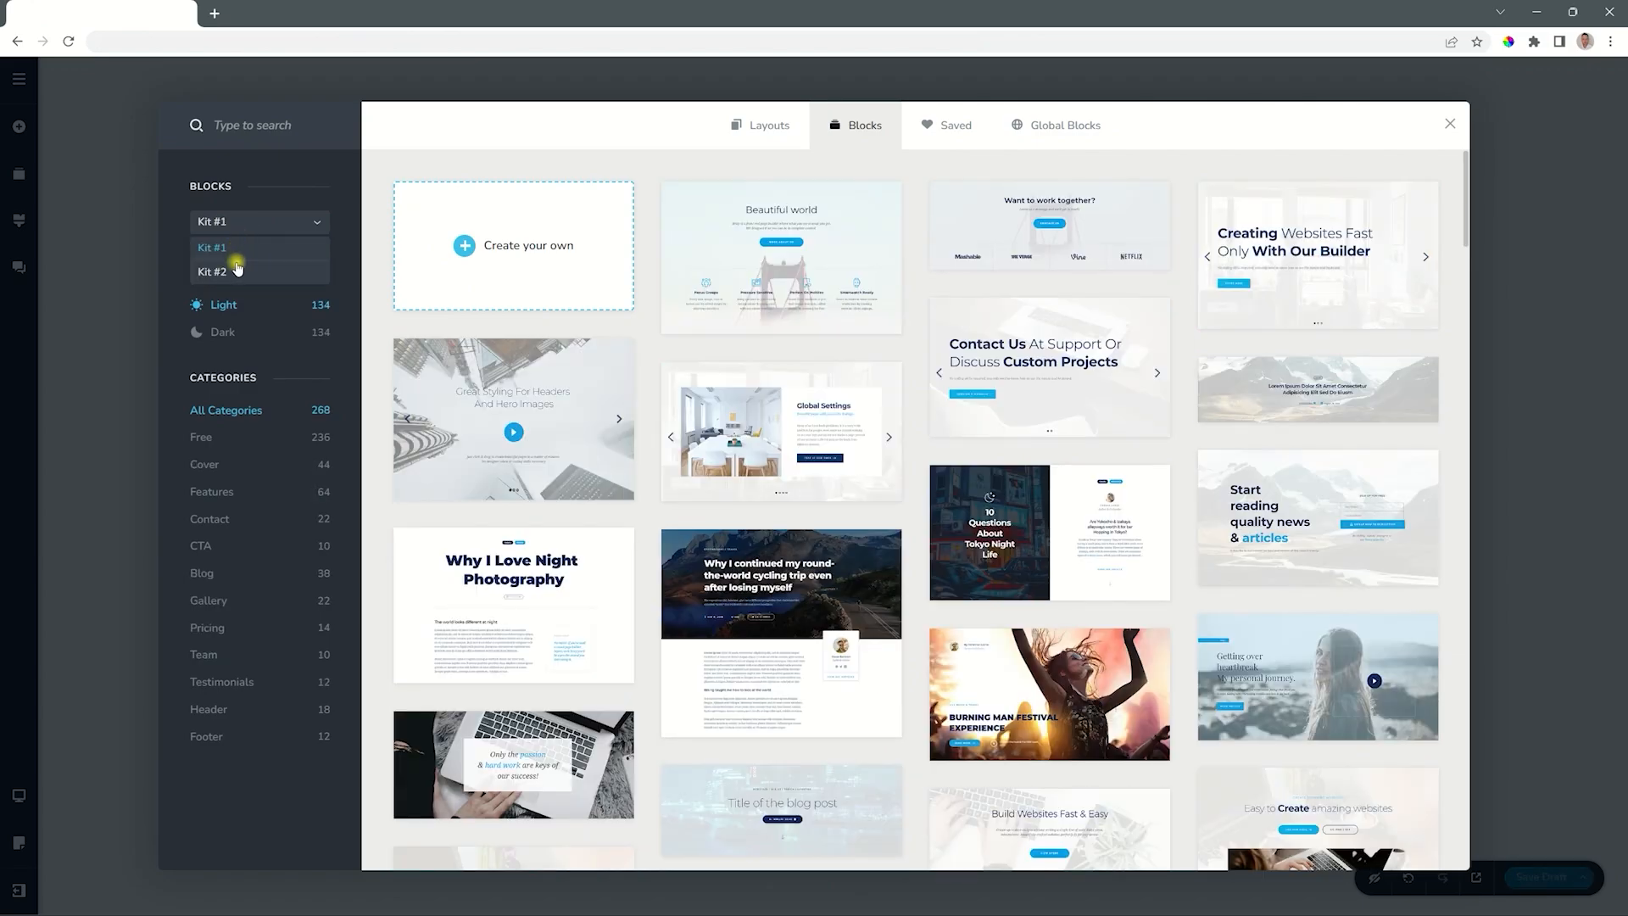
pyautogui.click(234, 268)
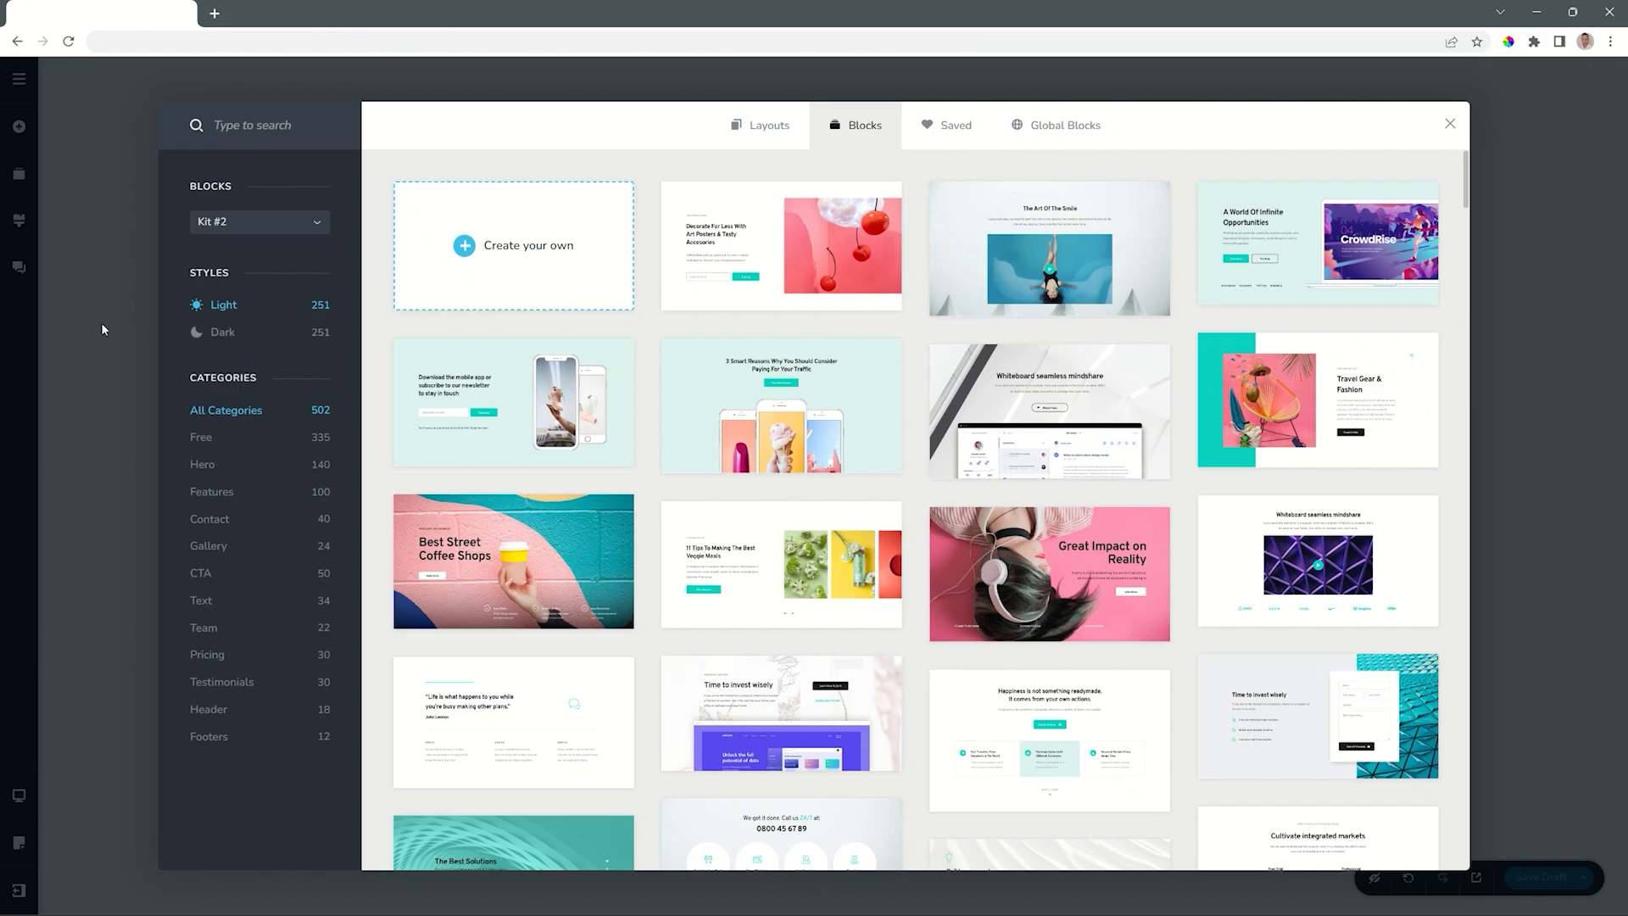
pyautogui.click(211, 332)
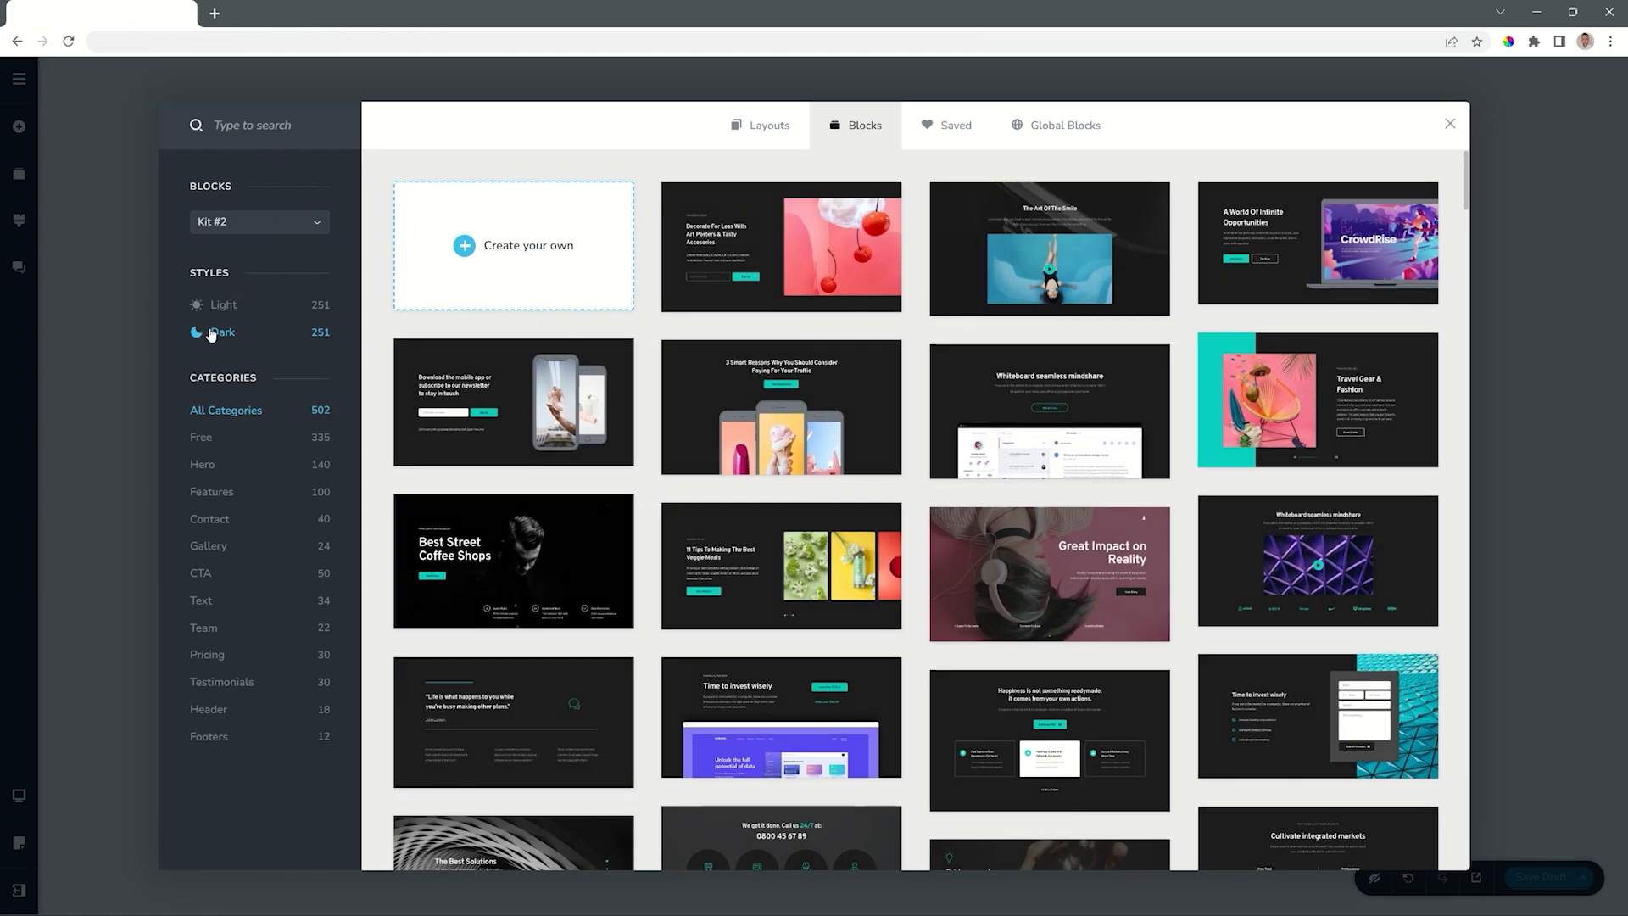
pyautogui.click(218, 306)
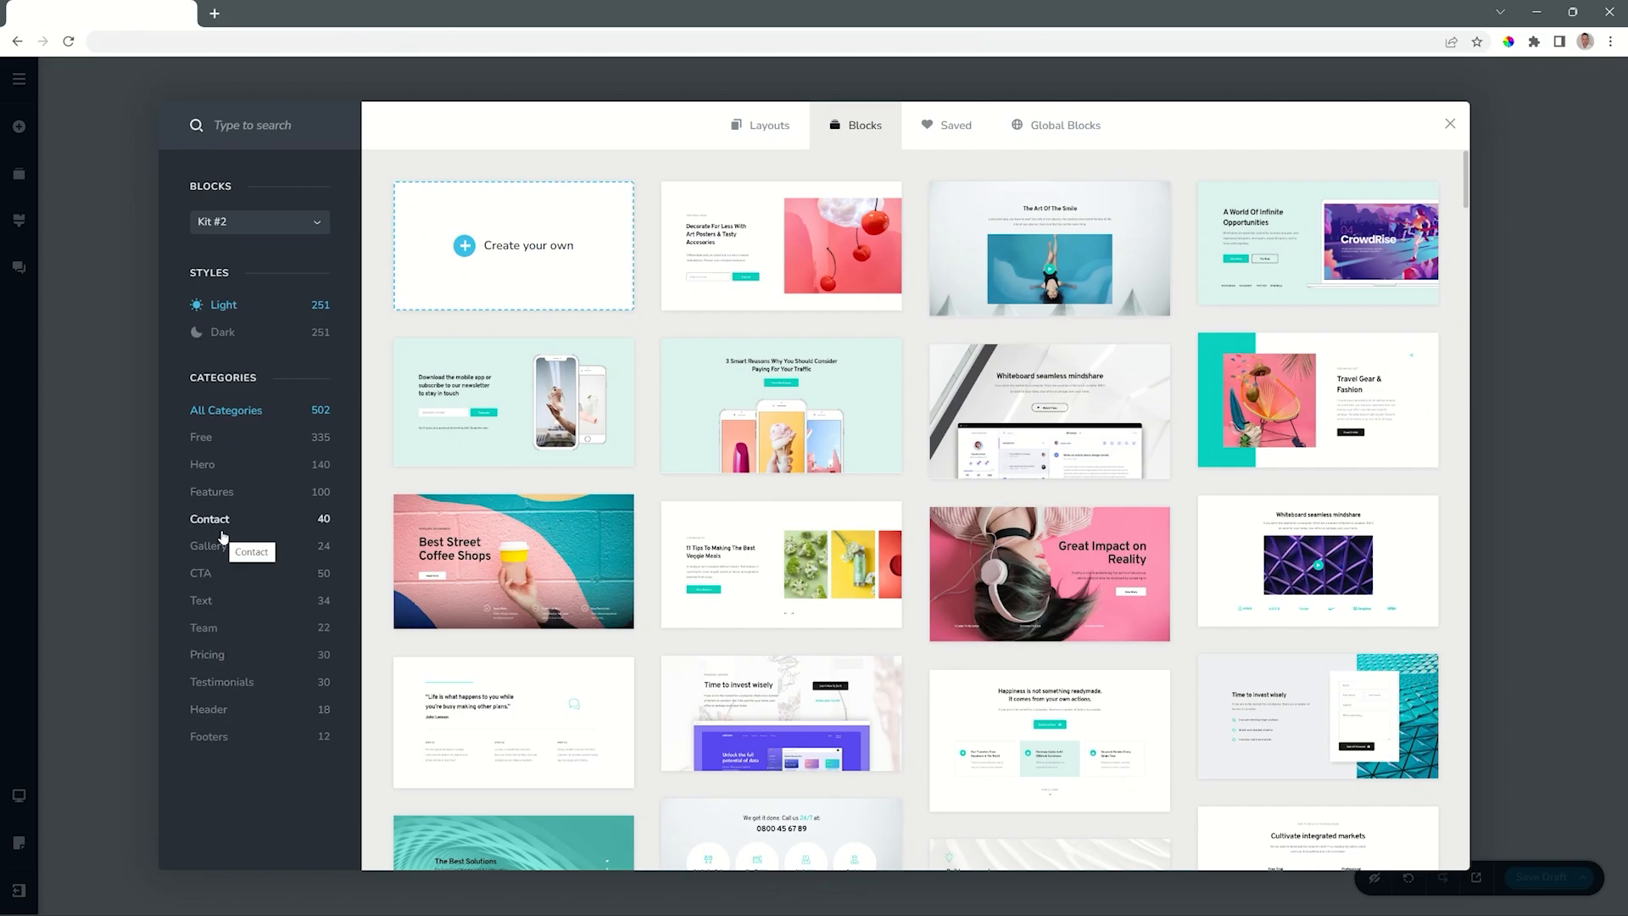
# Step: Browse the Hero blocks in both styles and the light Features, Contact and Gallery categories
pyautogui.click(205, 467)
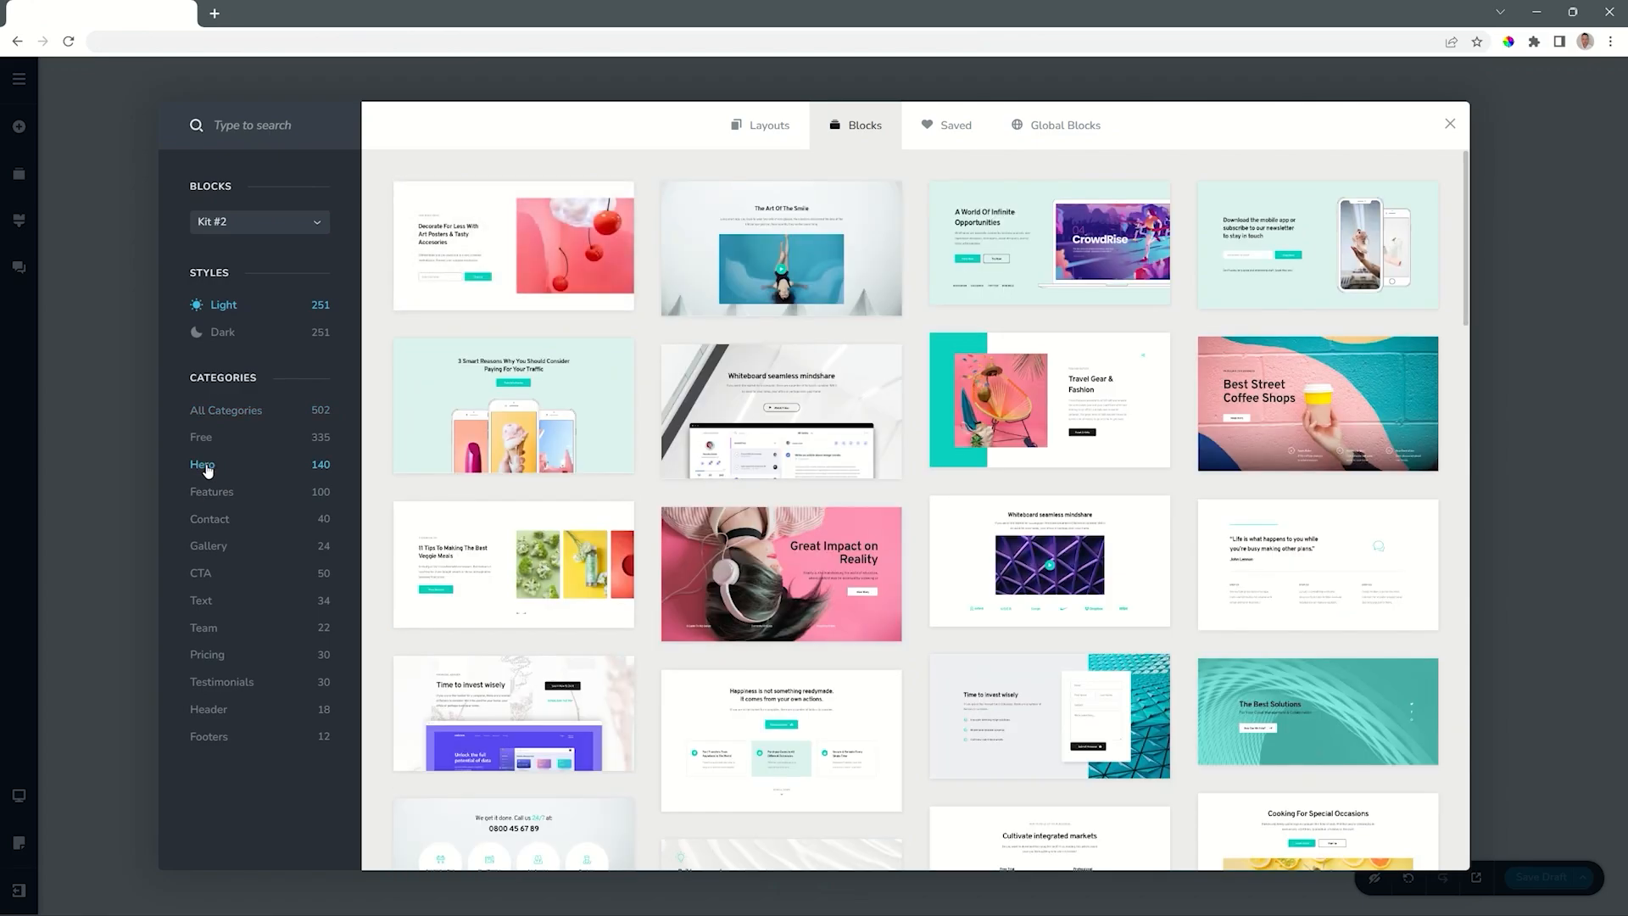
pyautogui.click(224, 336)
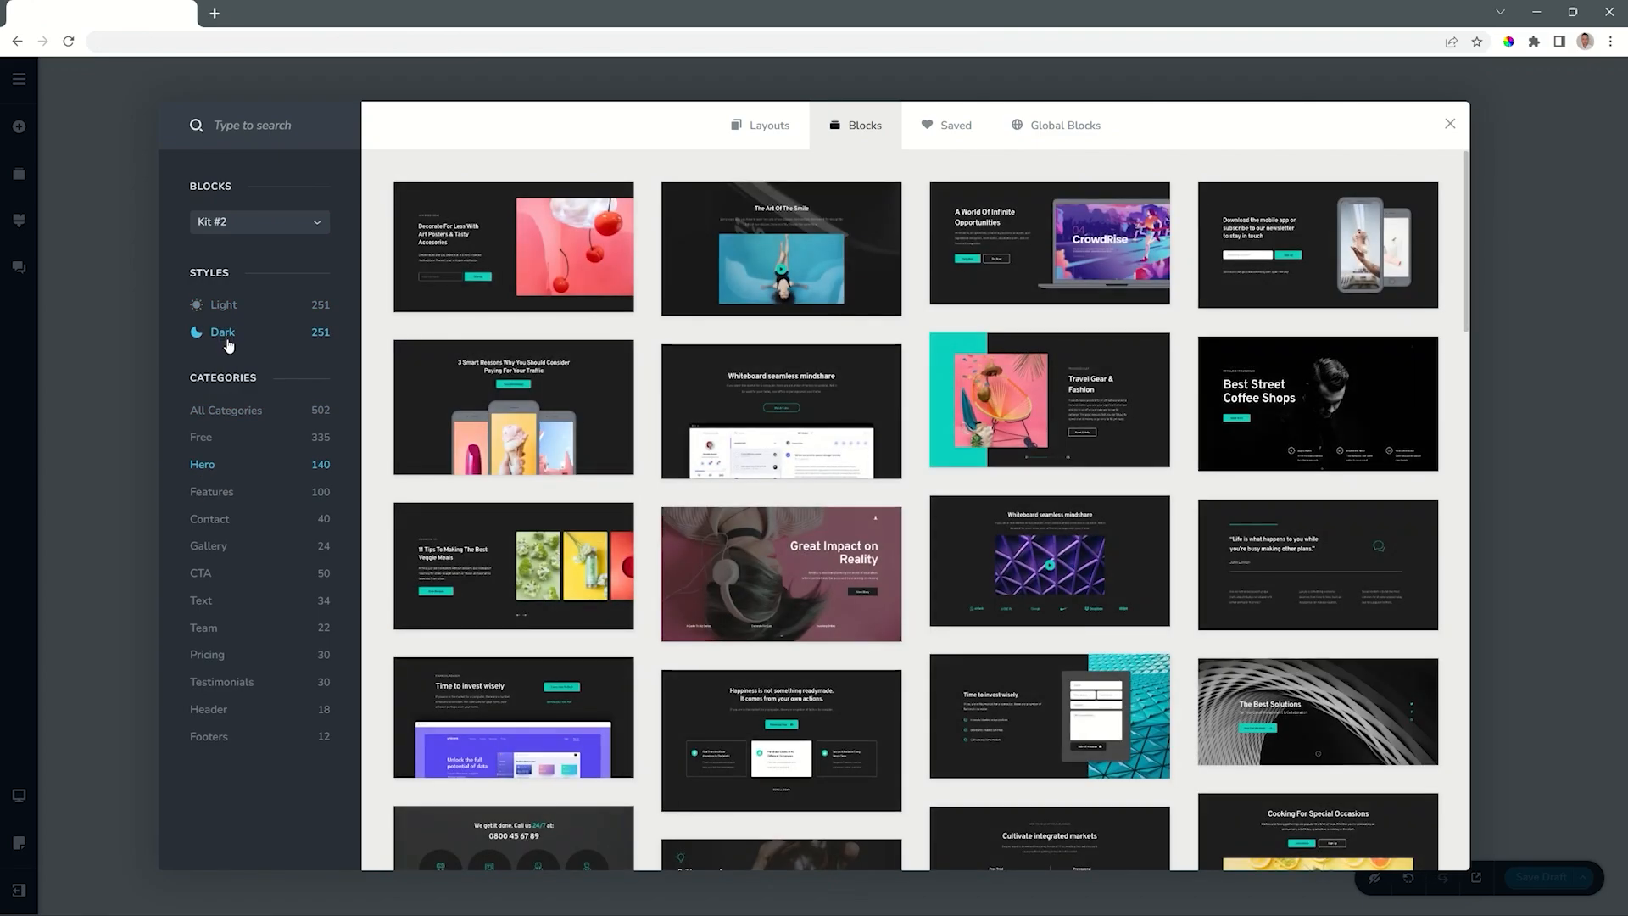
pyautogui.click(222, 306)
pyautogui.click(224, 493)
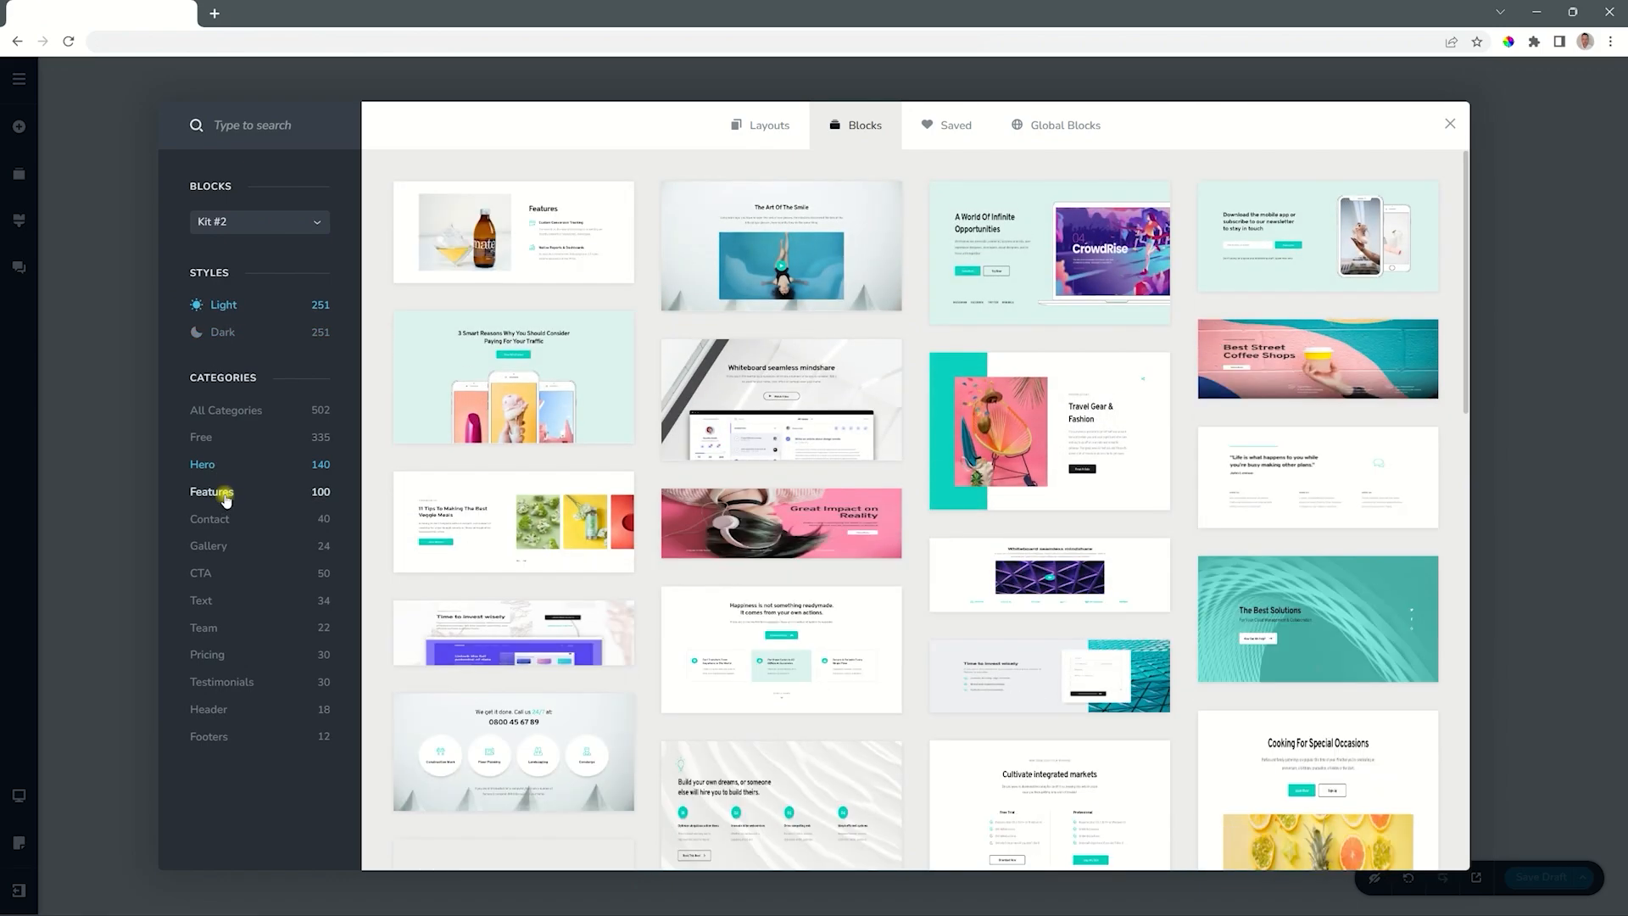
pyautogui.click(213, 519)
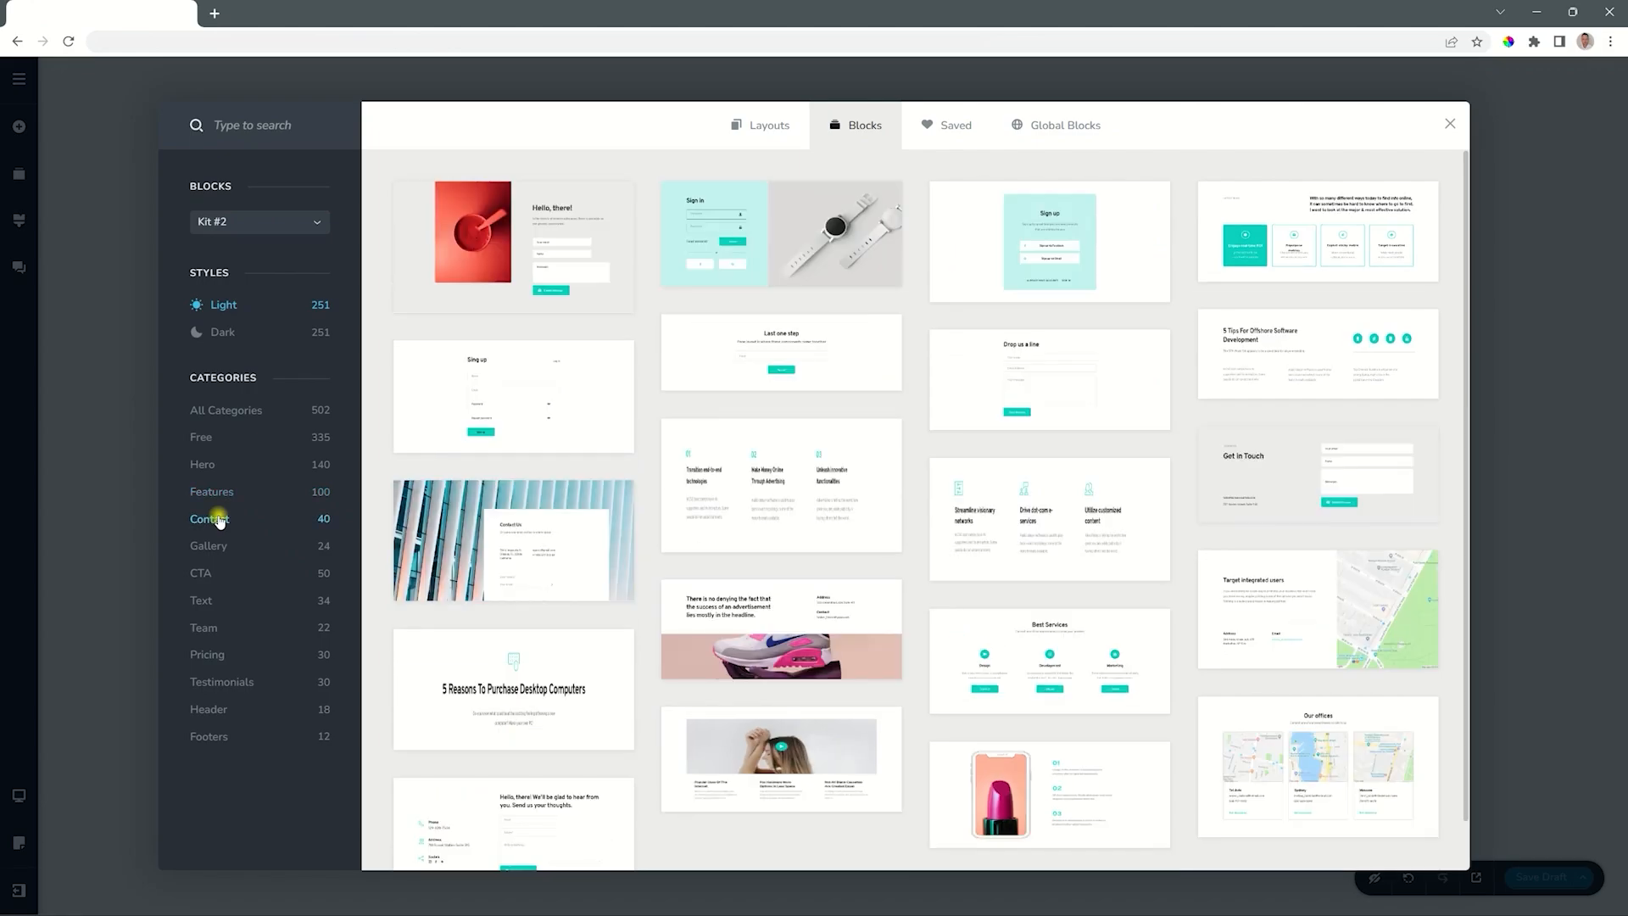
pyautogui.click(219, 547)
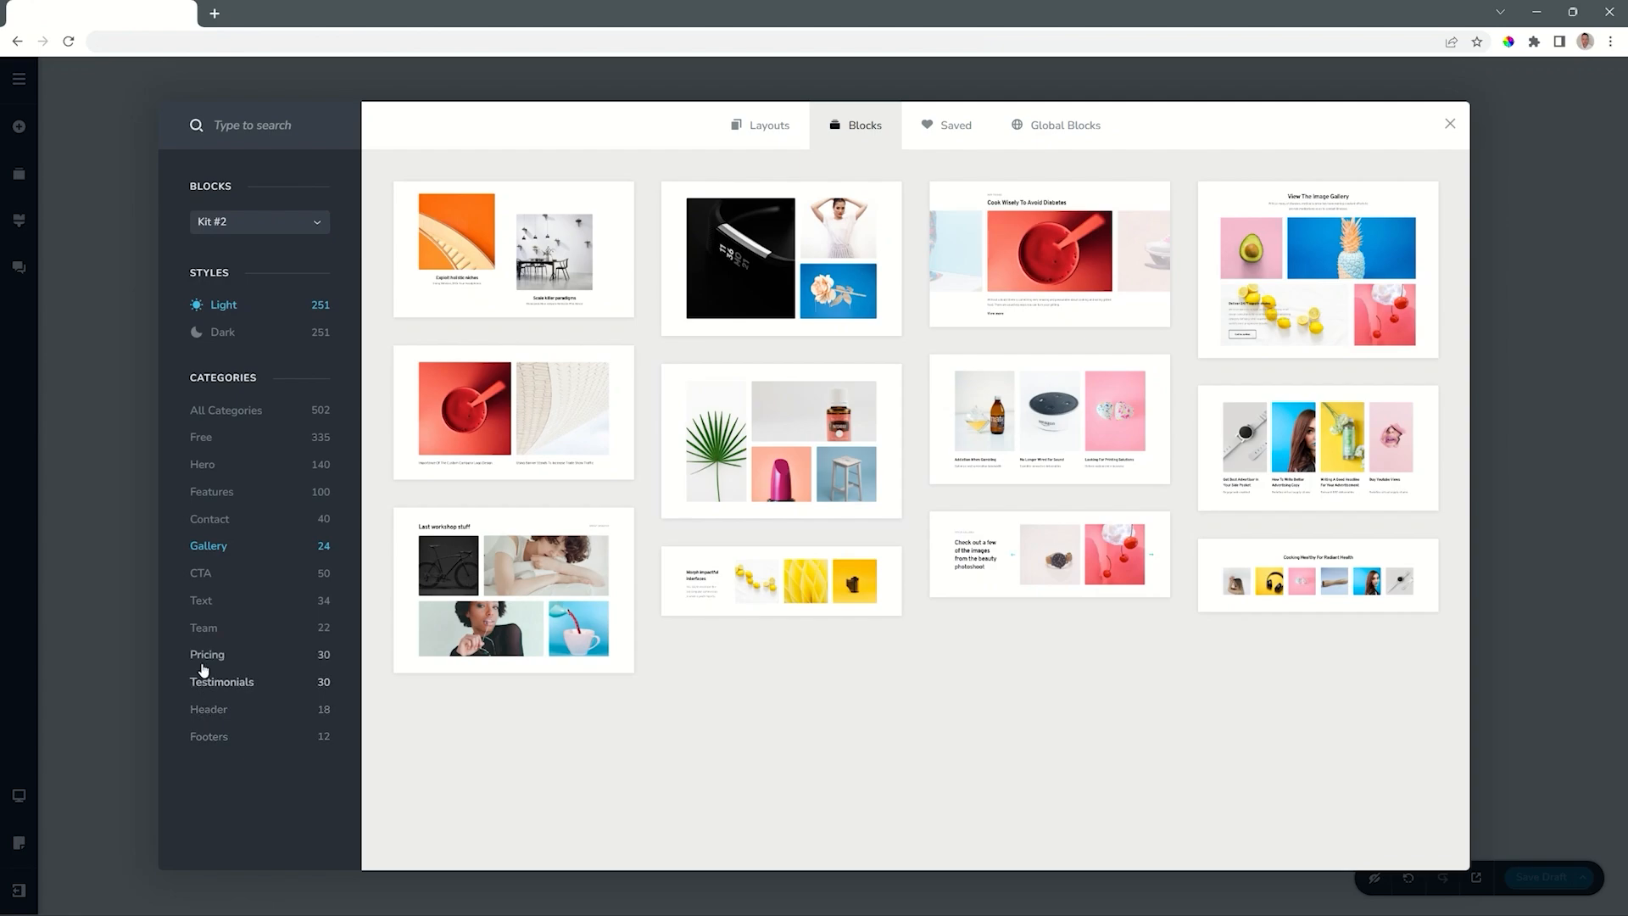
# Step: Try the Hero block "Happiness is not something readymade" with the video play button on the page and delete it
pyautogui.click(212, 466)
pyautogui.scroll(-10, 693, 481)
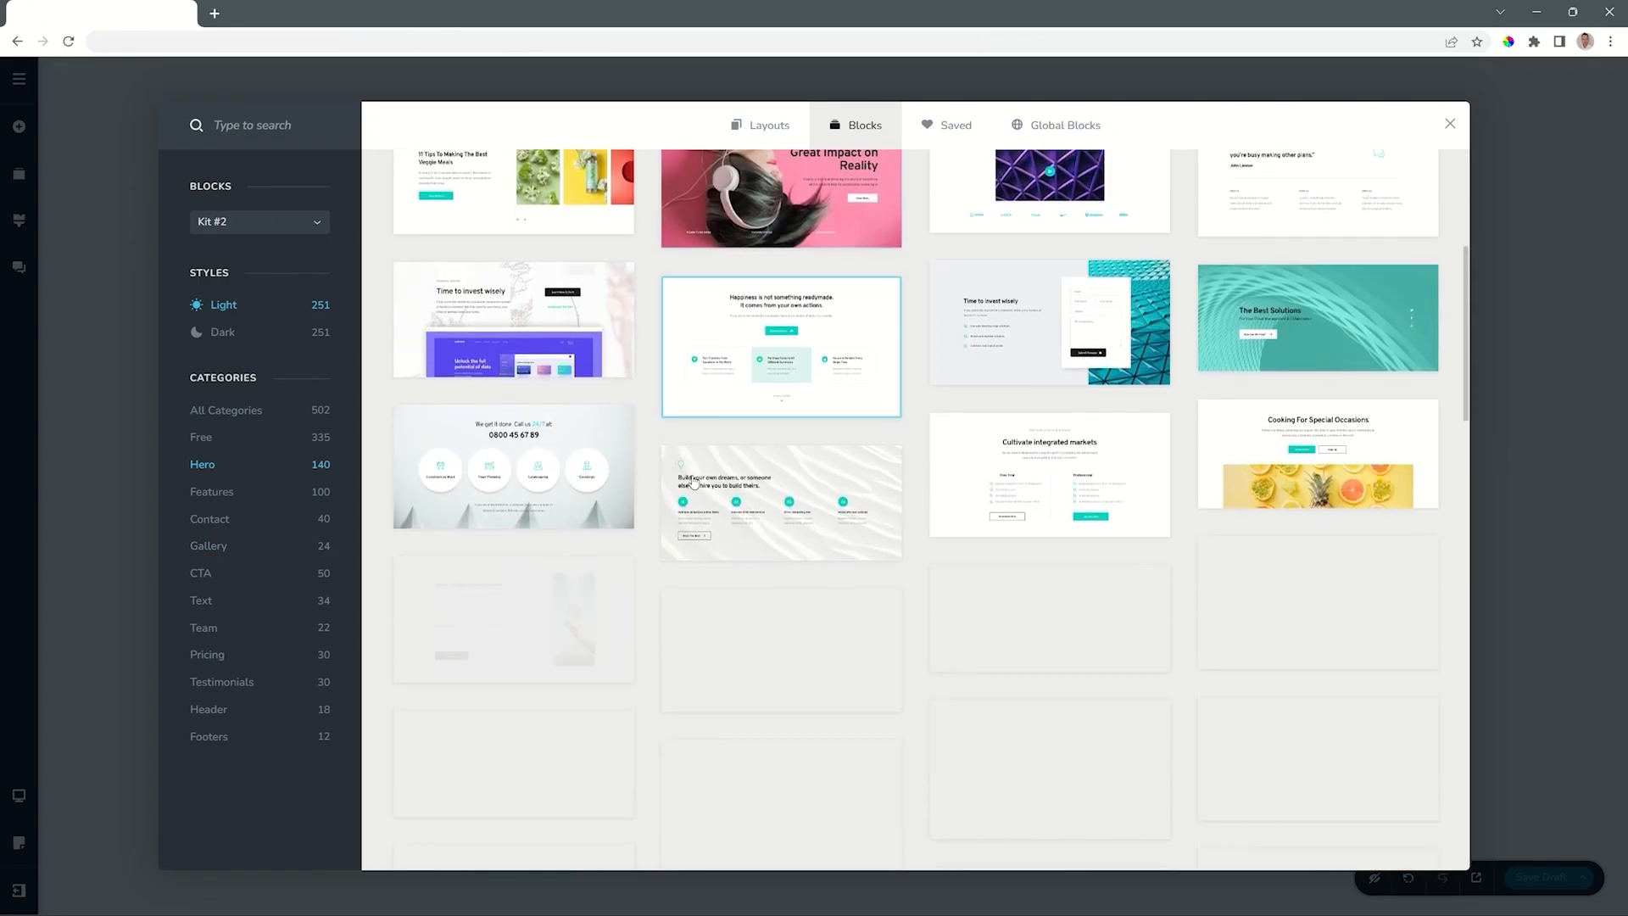
pyautogui.scroll(-1, 694, 481)
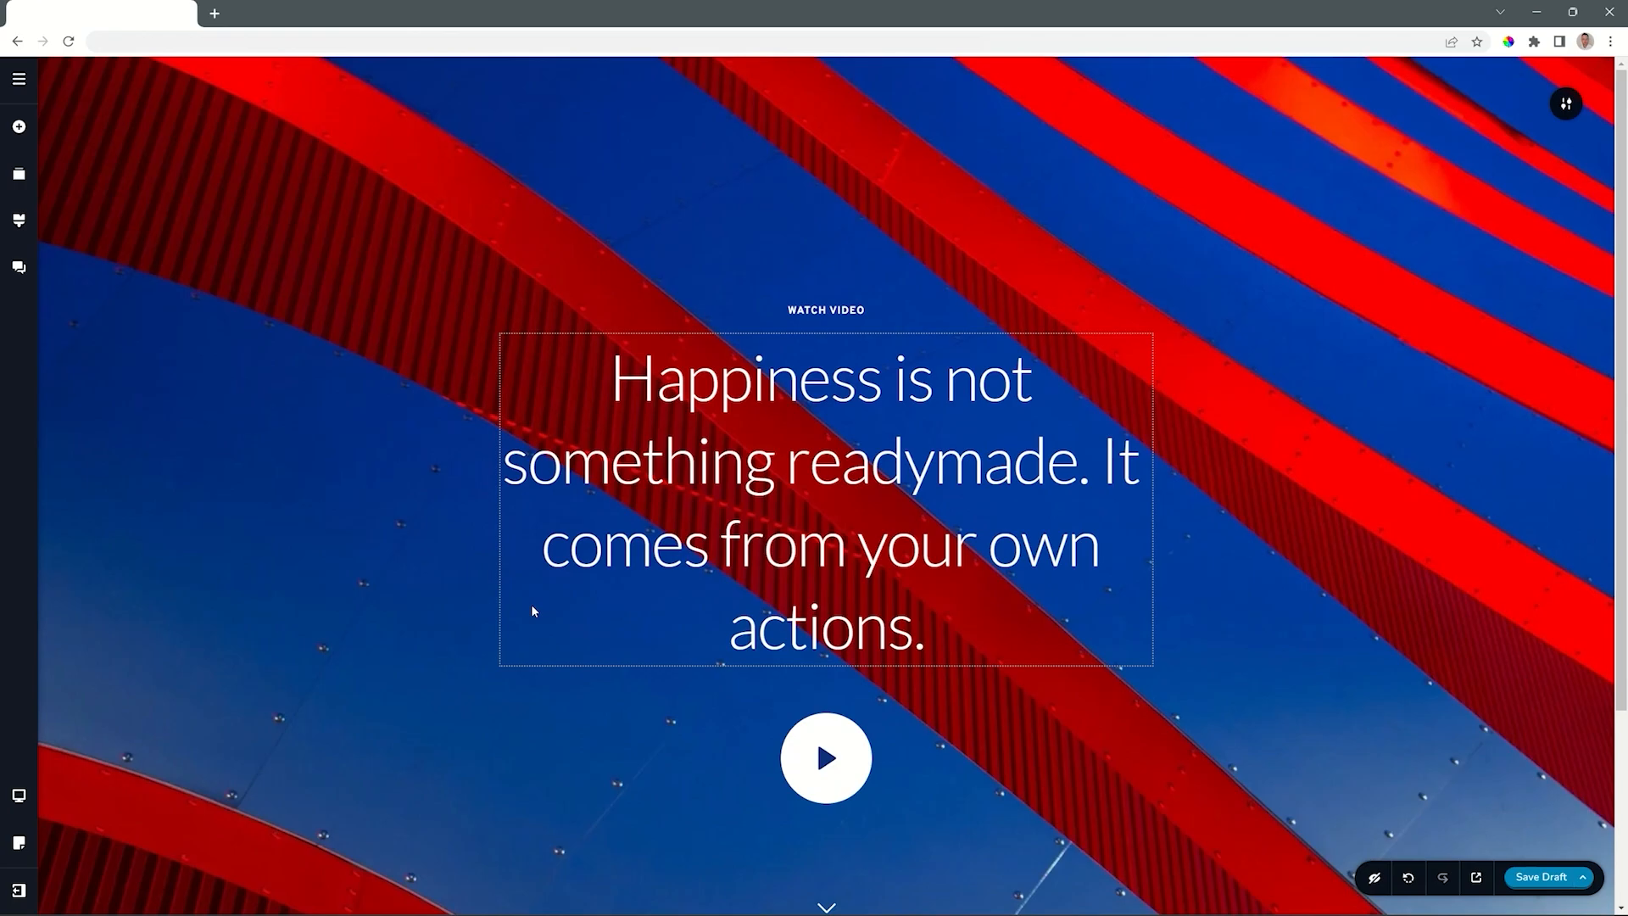
pyautogui.click(1566, 105)
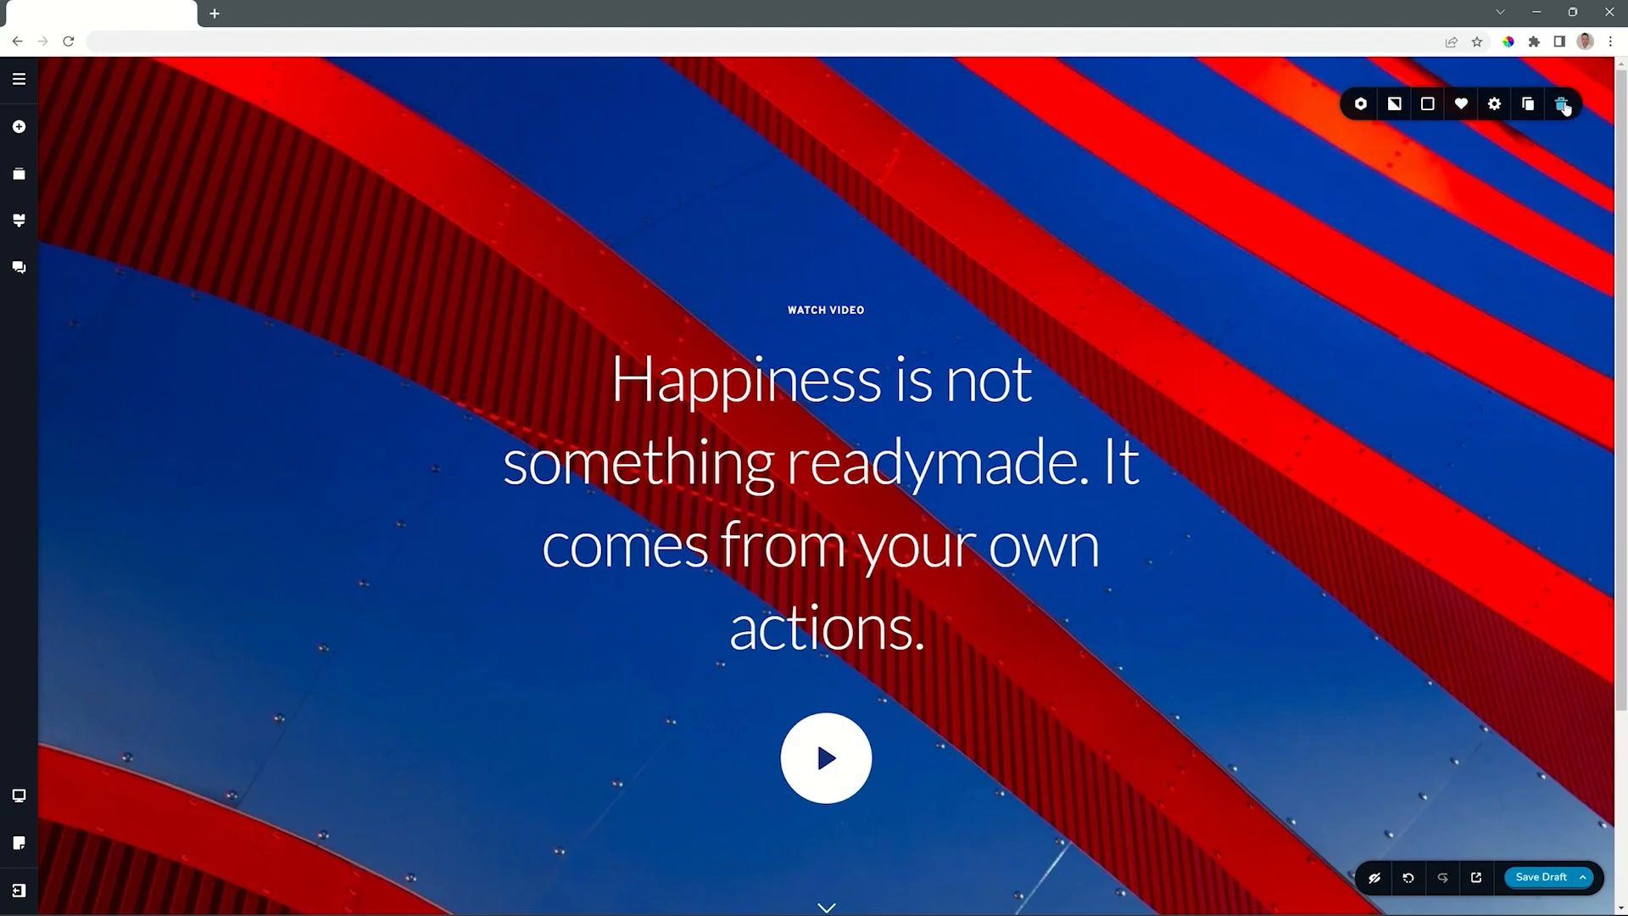
pyautogui.click(1562, 104)
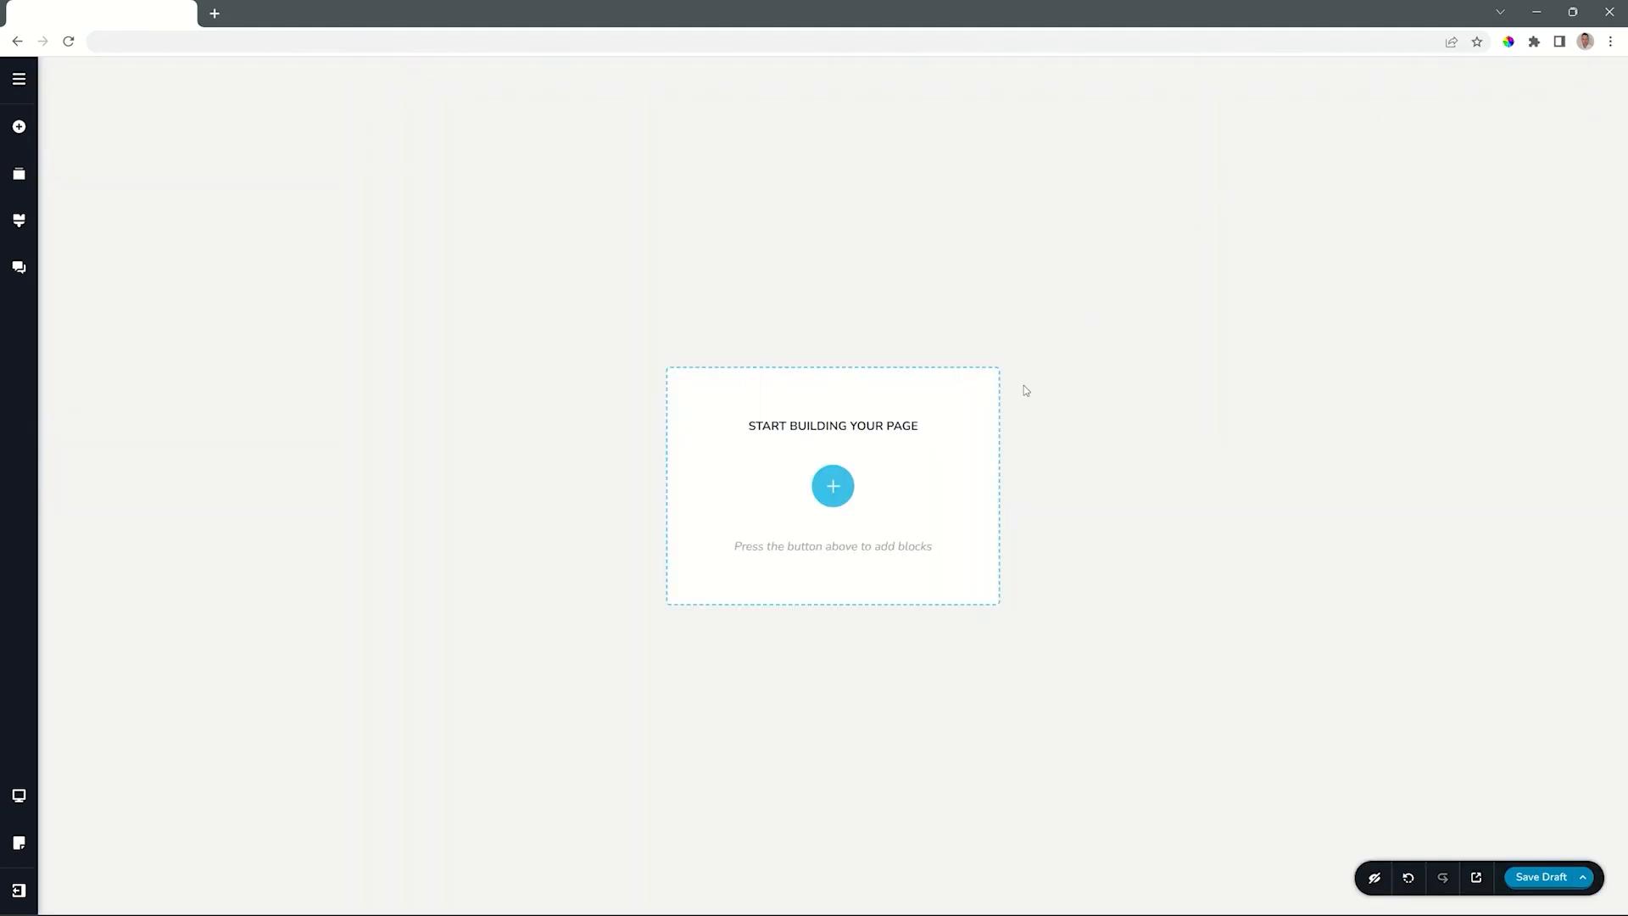
# Step: Try adding an empty block of your own to the page and delete it again
pyautogui.click(834, 489)
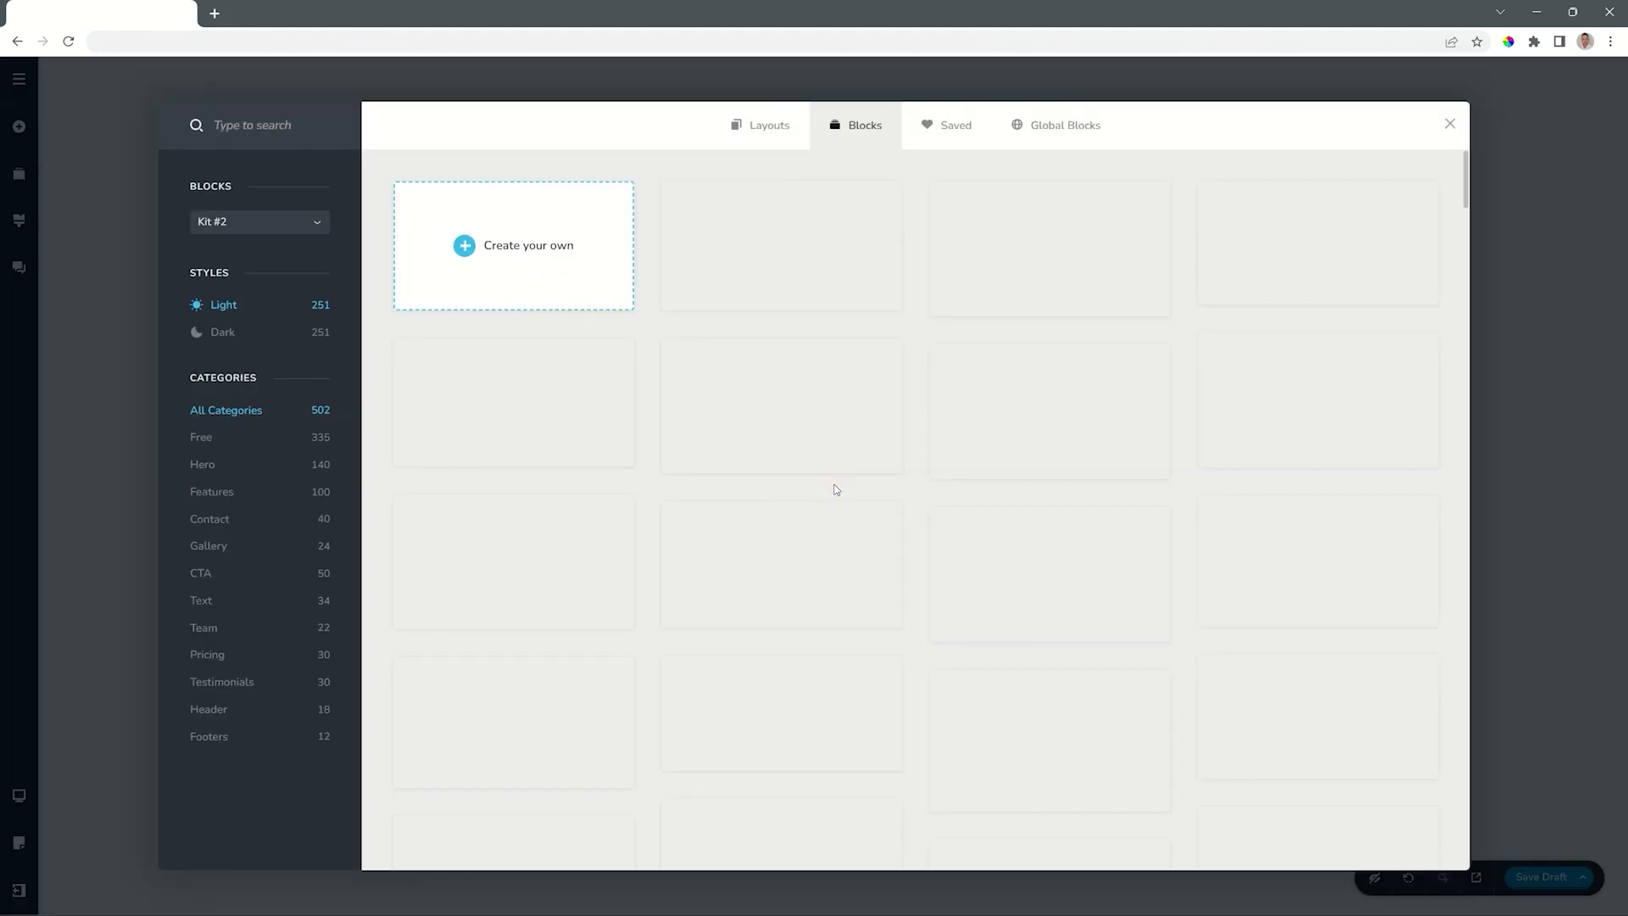
pyautogui.click(514, 248)
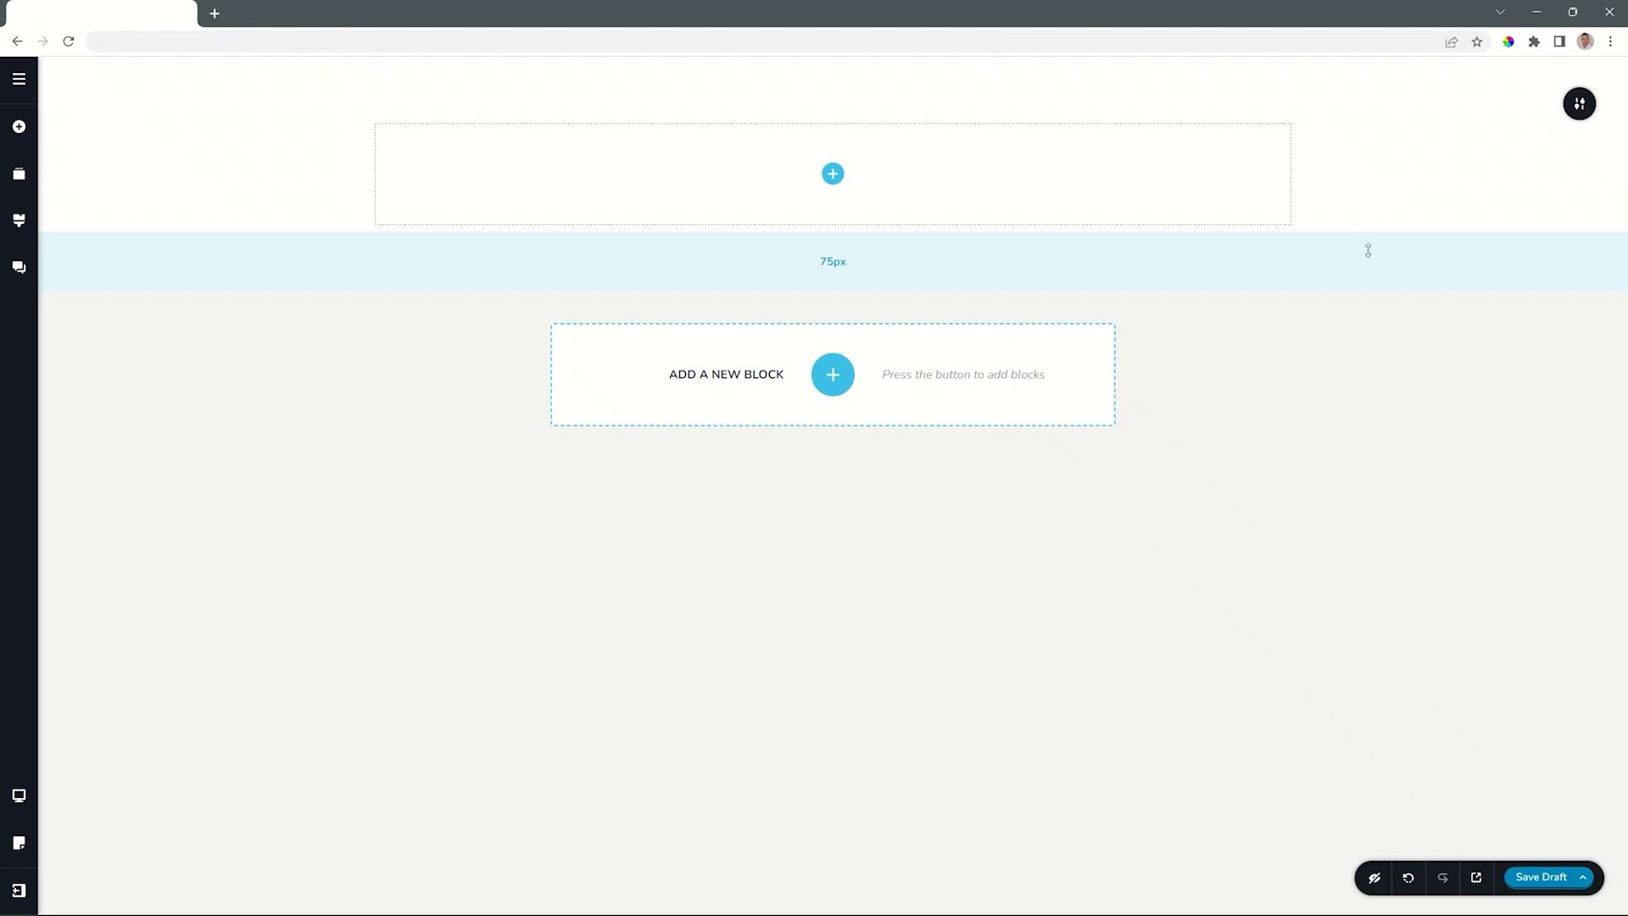
pyautogui.moveTo(1575, 106)
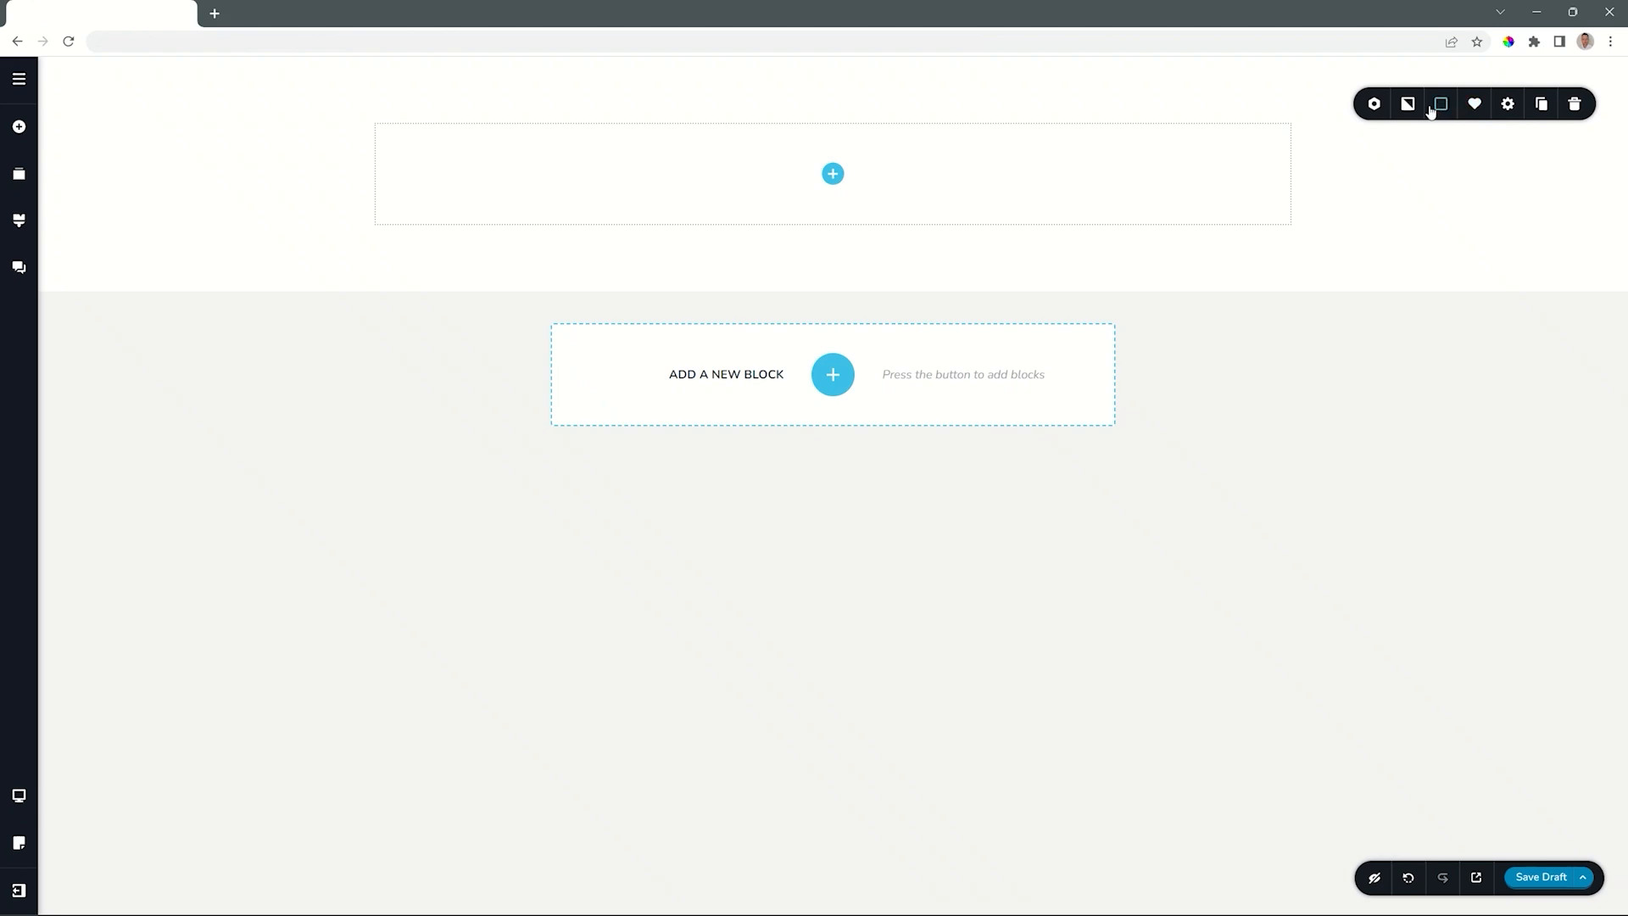
pyautogui.click(1575, 104)
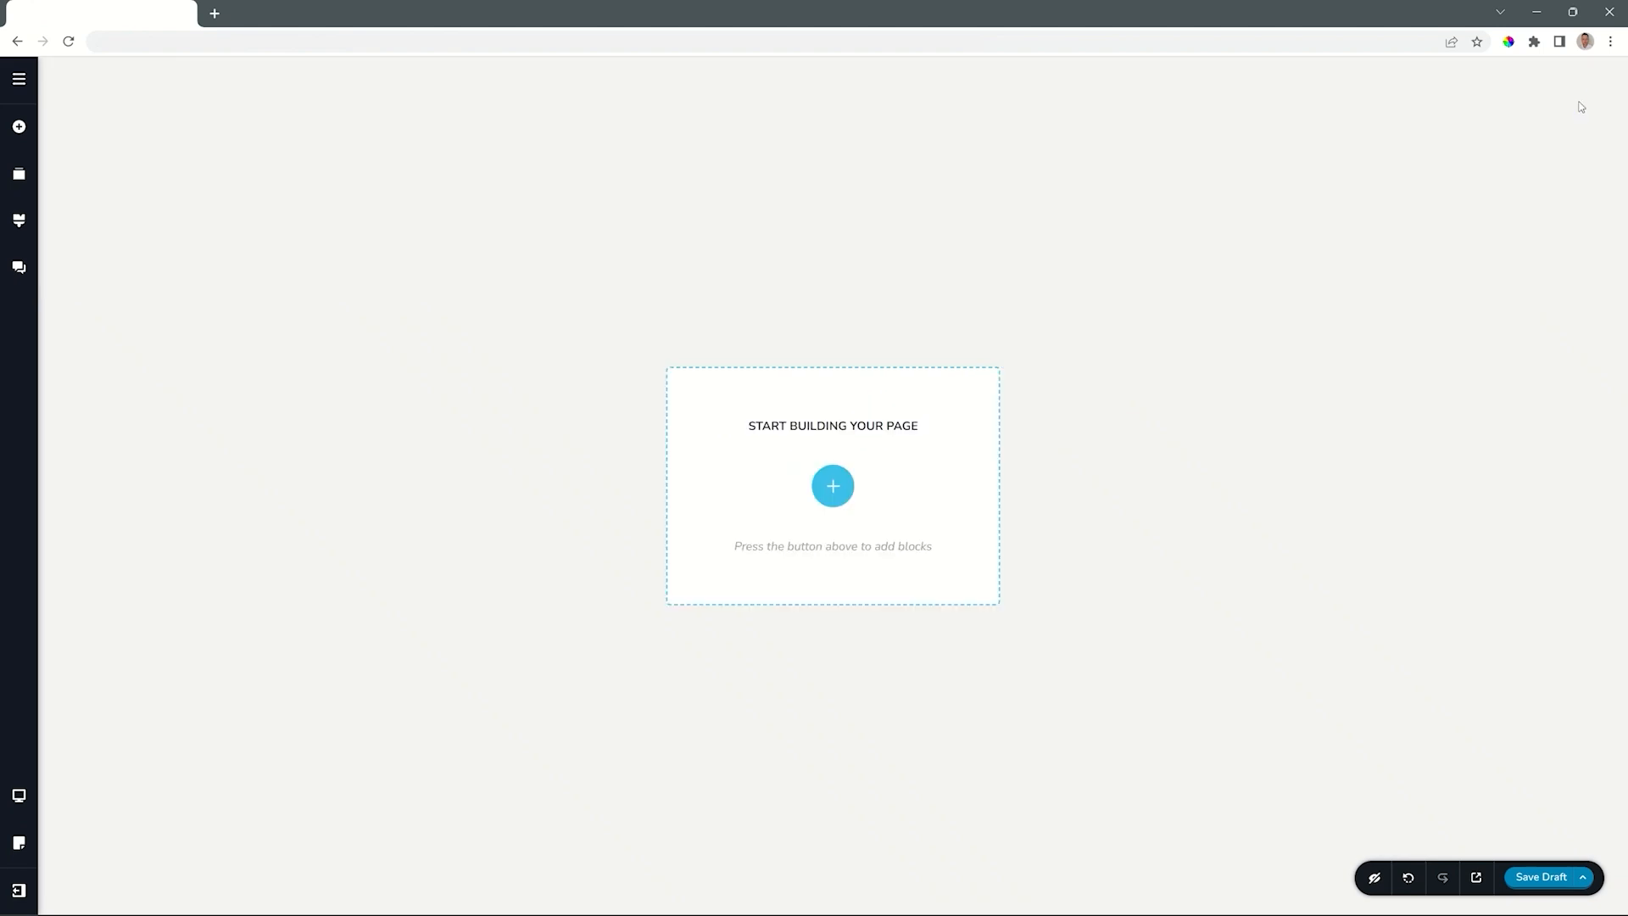
# Step: Add an empty custom block to the blank page
pyautogui.click(833, 488)
pyautogui.click(549, 262)
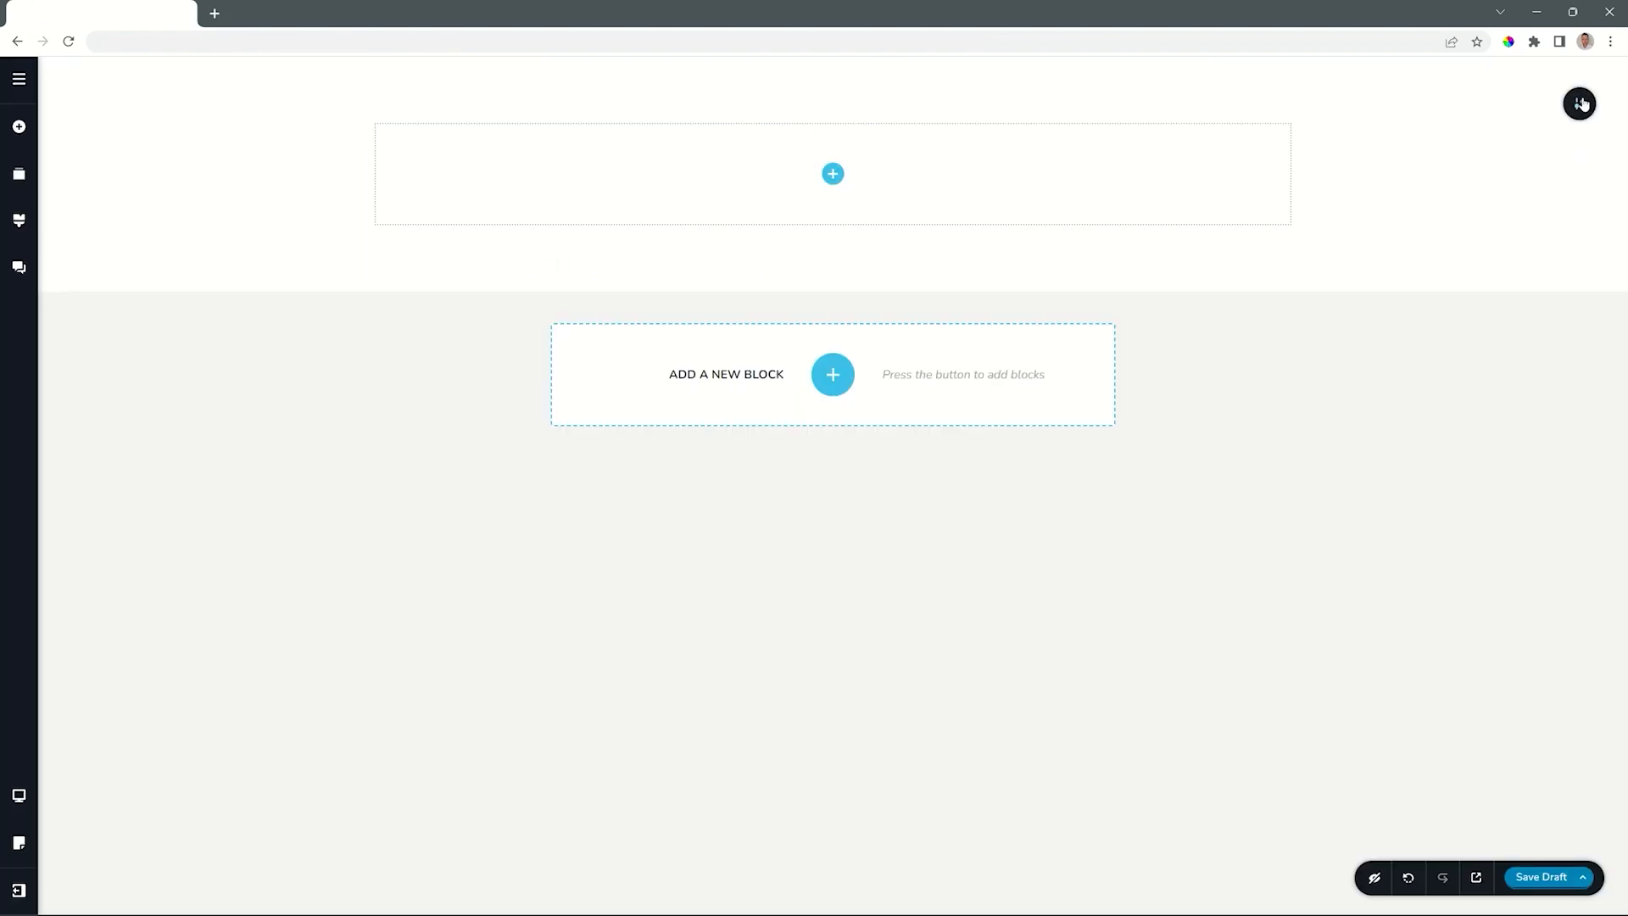
# Step: Duplicate the empty block and delete one of the two copies
pyautogui.moveTo(1537, 104)
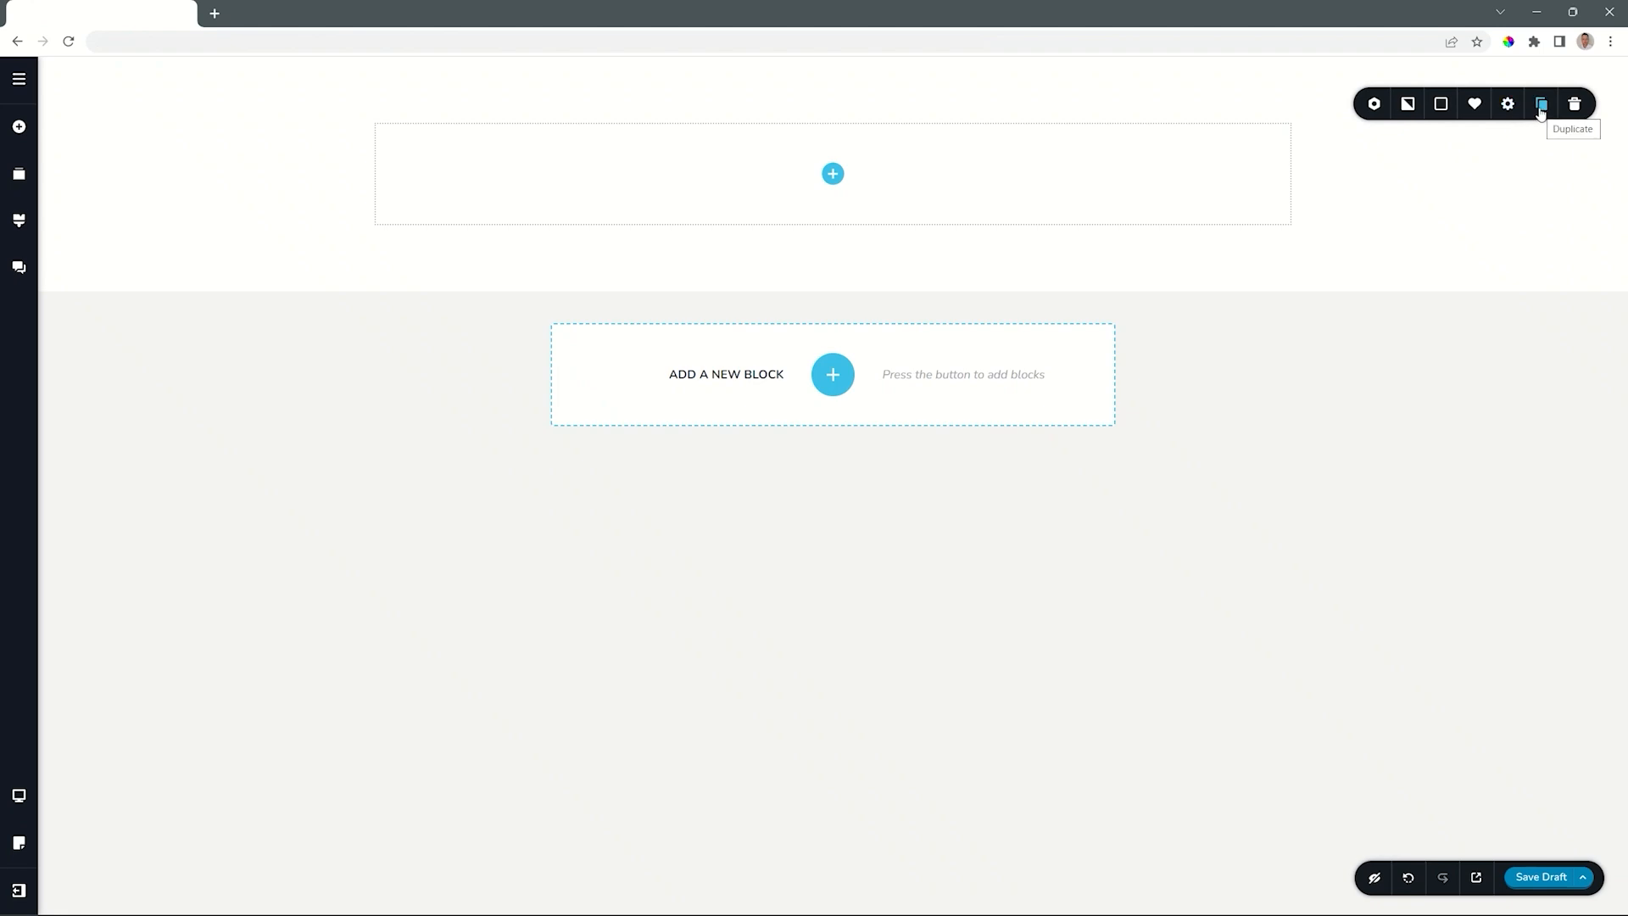
pyautogui.click(1540, 105)
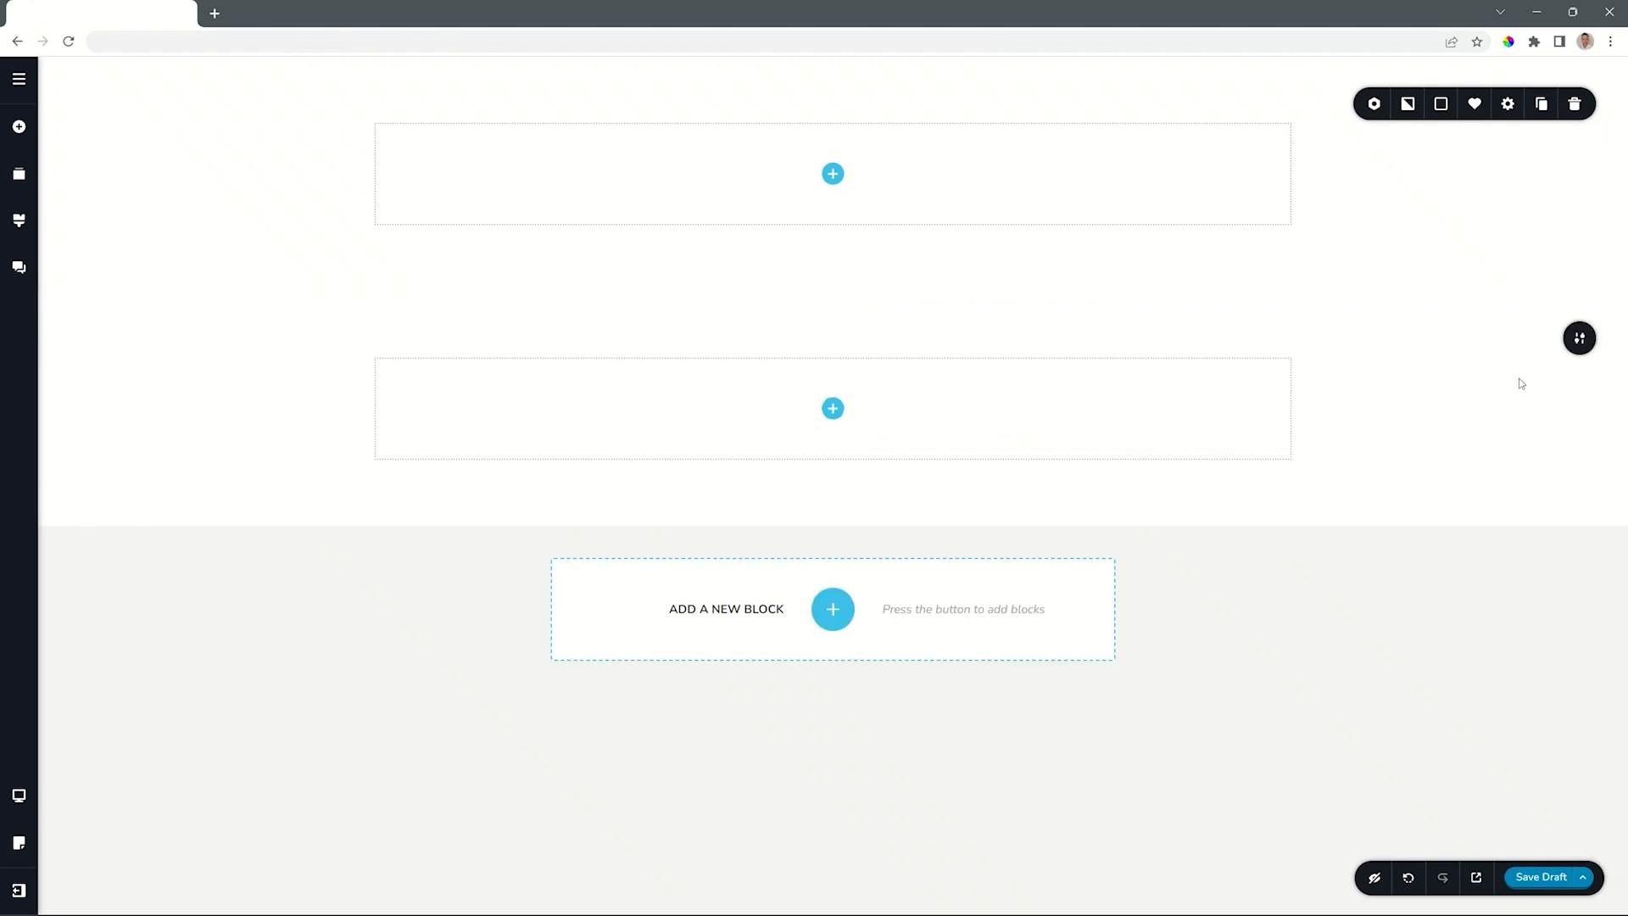
pyautogui.click(1576, 340)
pyautogui.moveTo(1575, 103)
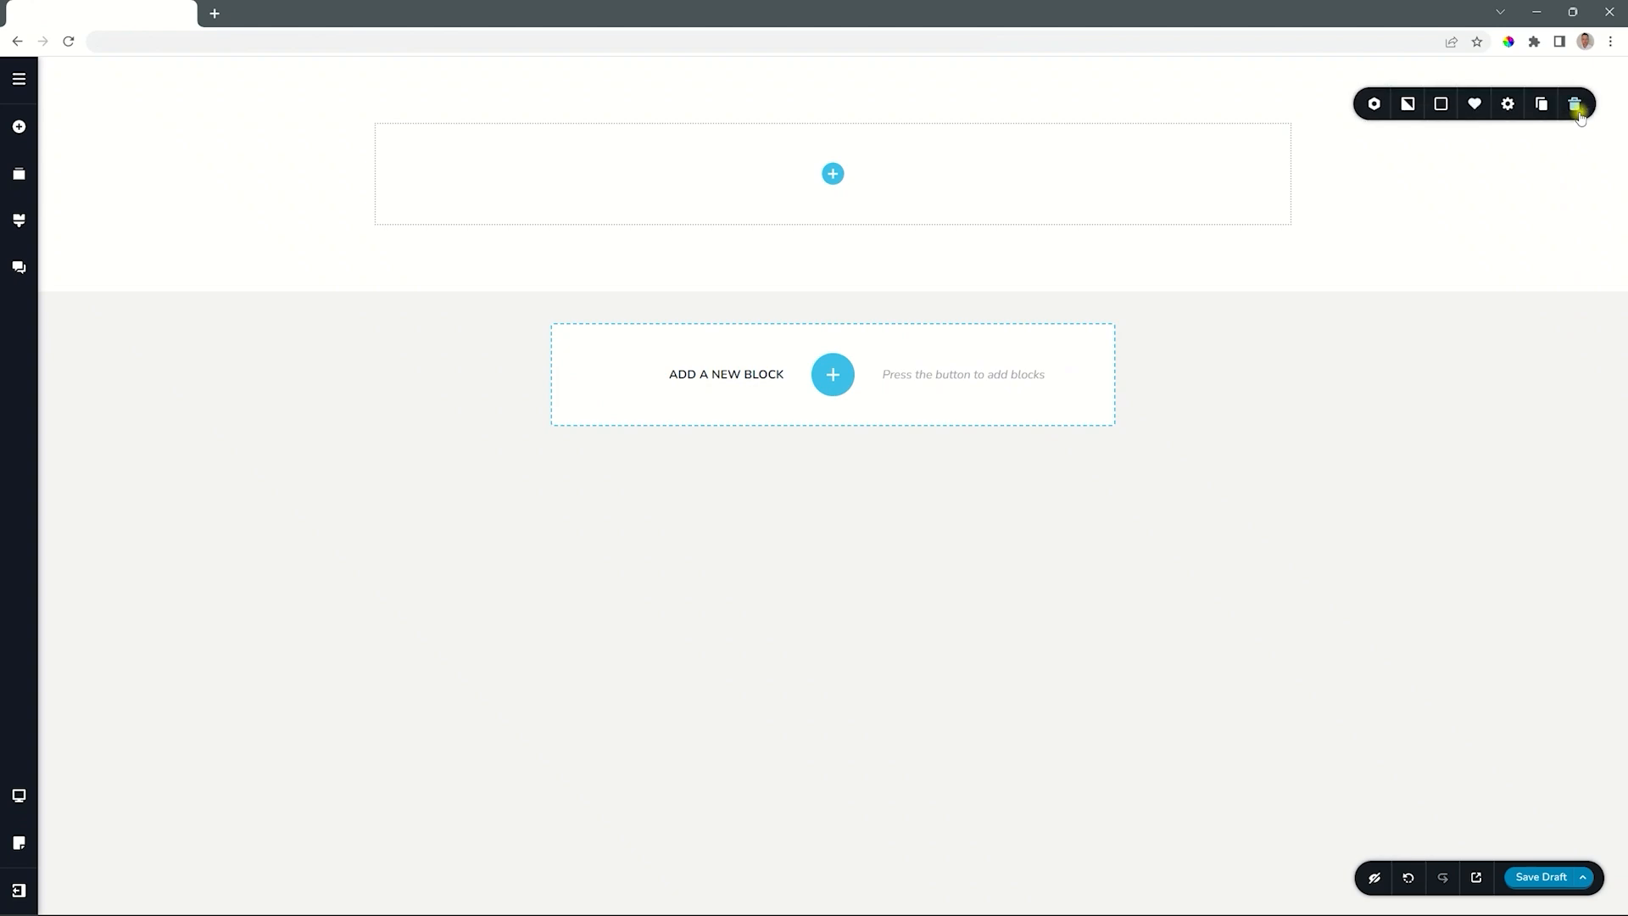
# Step: Look at the block's width and height settings and its basic styling options, leaving them as they are
pyautogui.click(1500, 112)
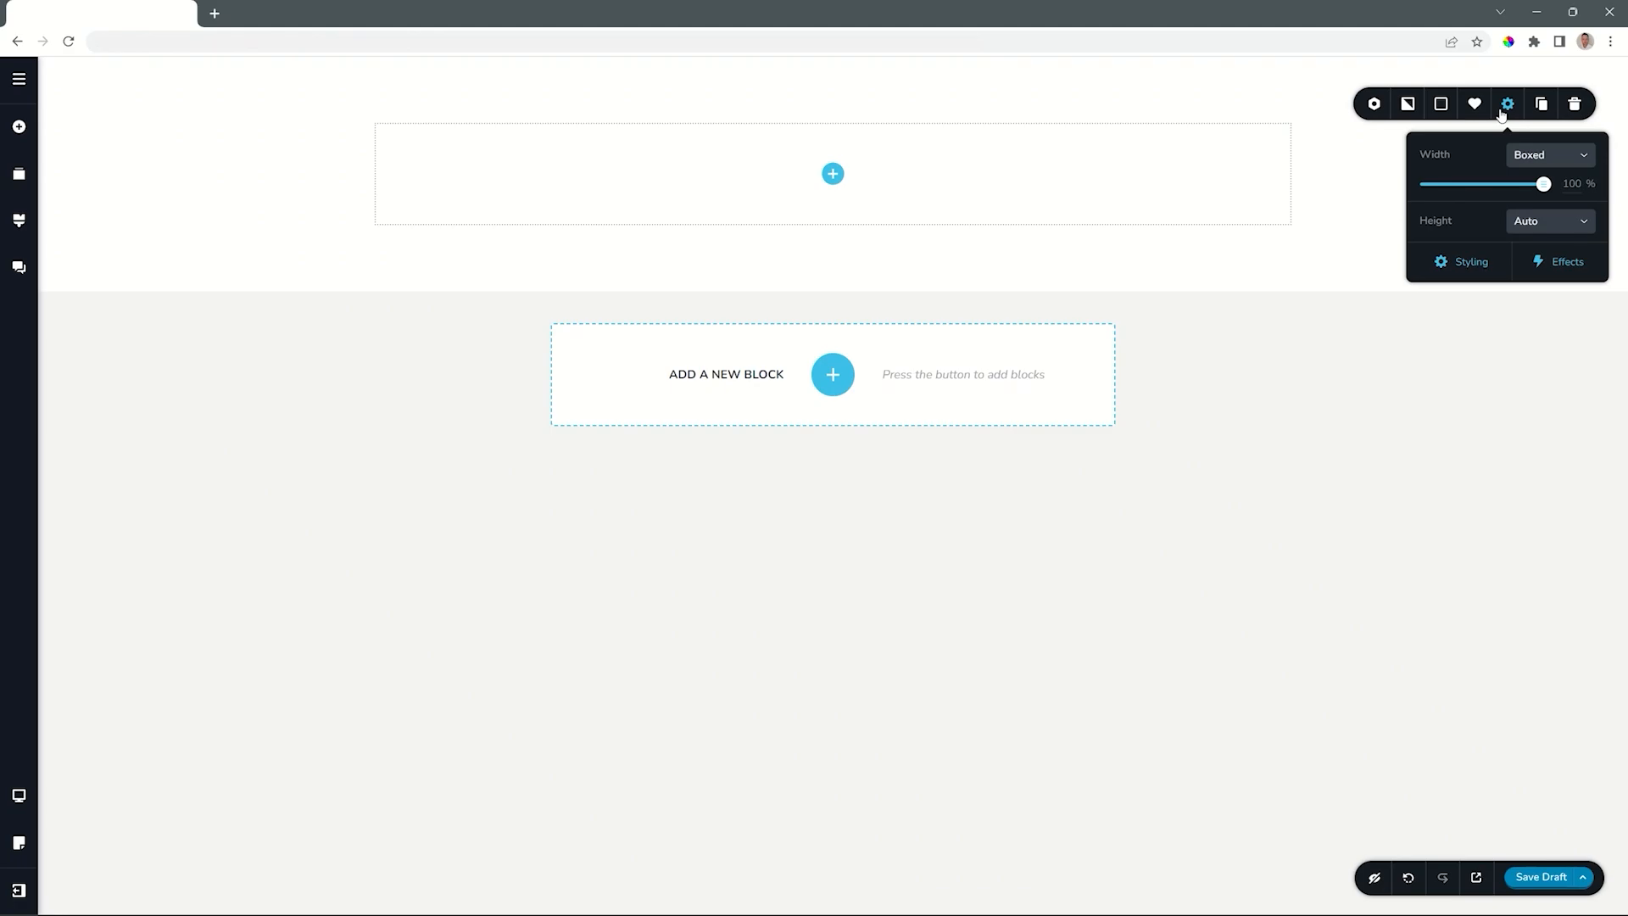
pyautogui.click(1448, 254)
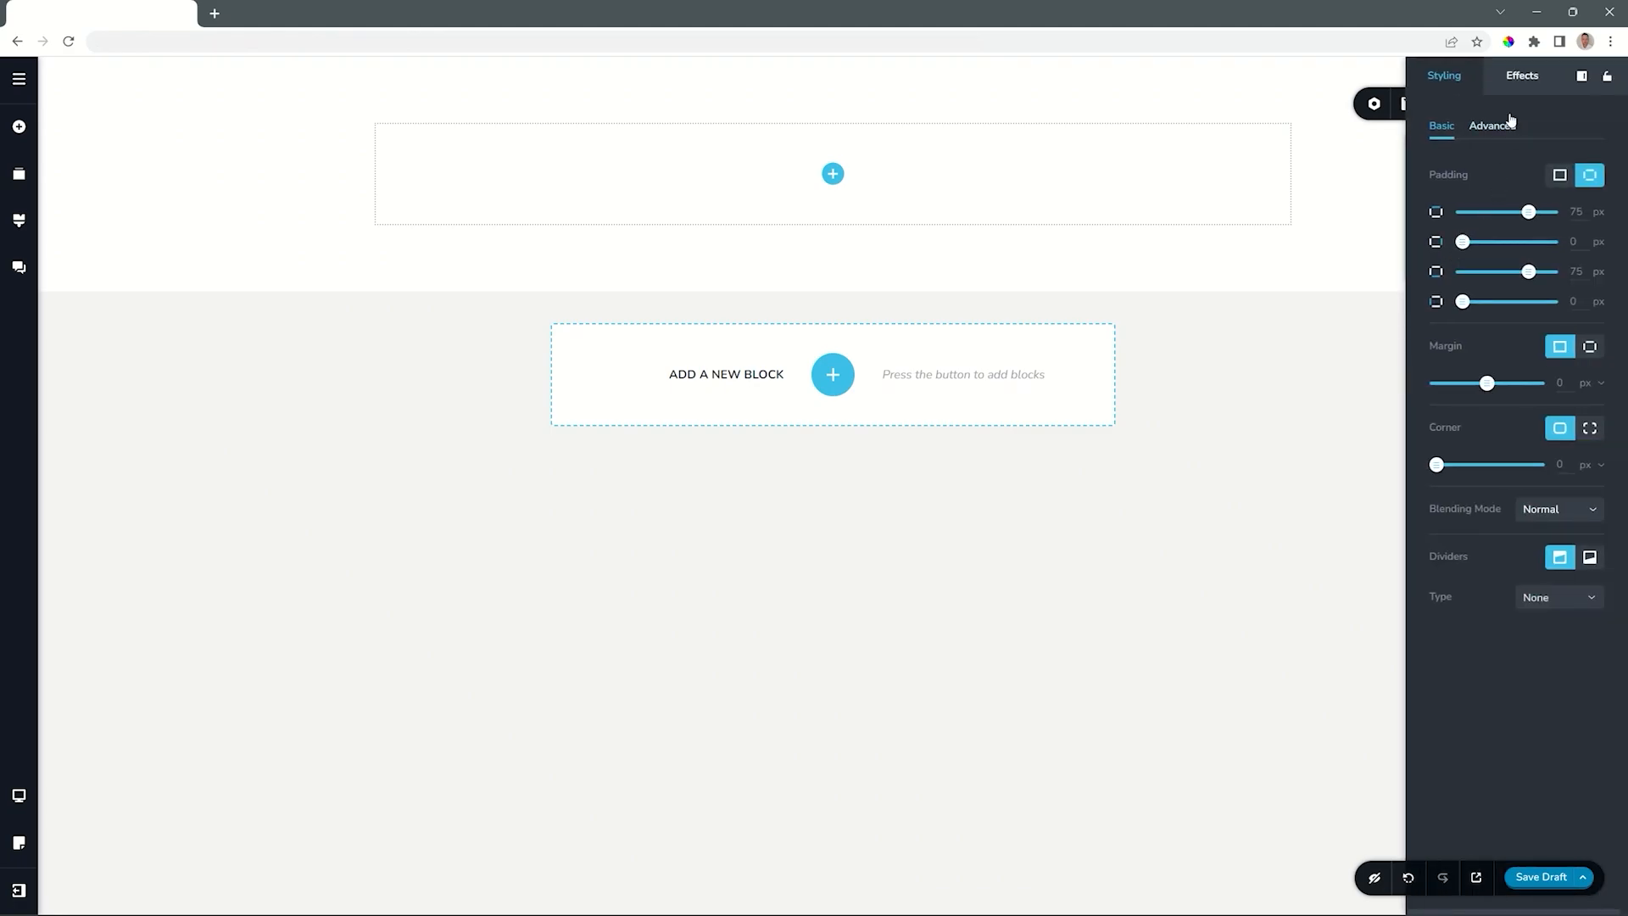
pyautogui.click(1379, 183)
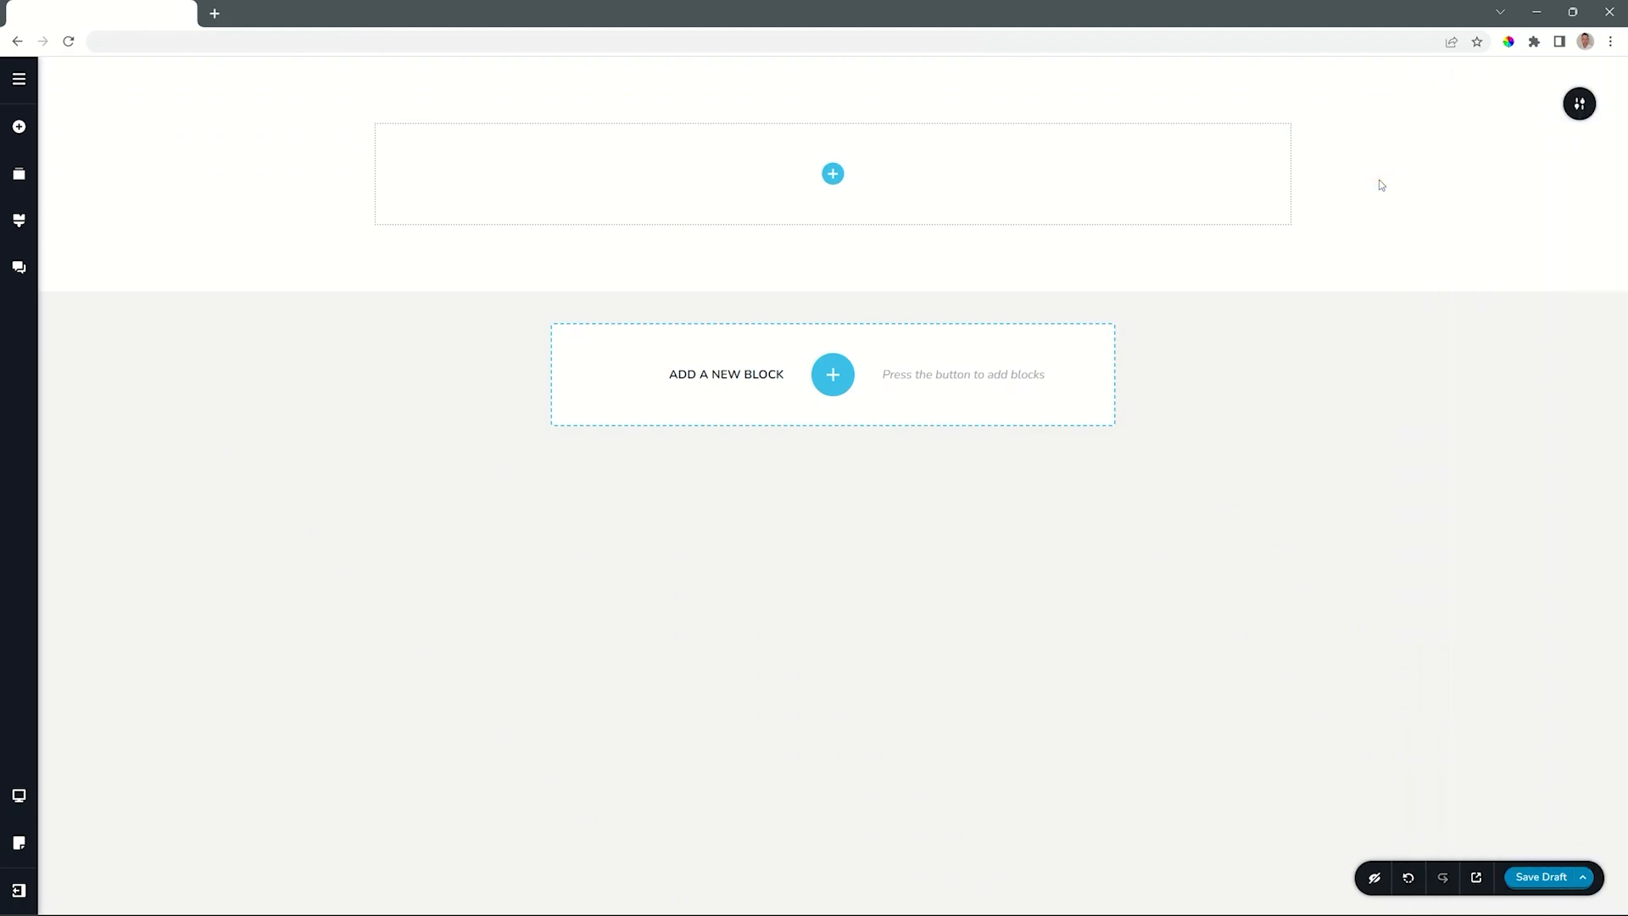
# Step: Give the block a solid light teal overlay colour, #B8E6E1
pyautogui.click(1579, 103)
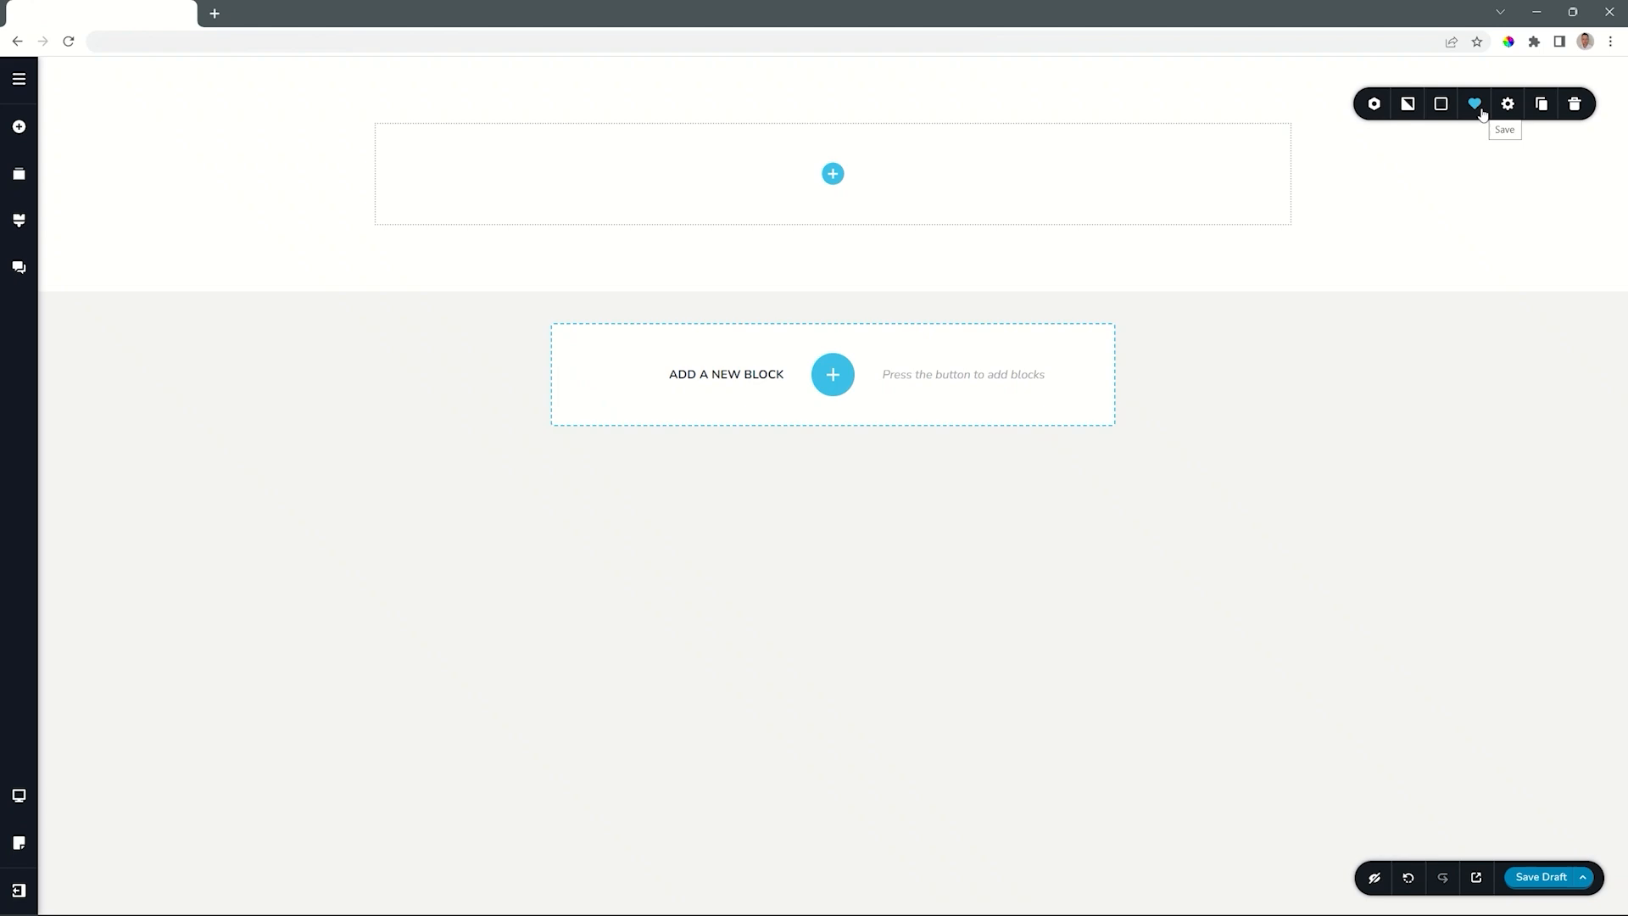
pyautogui.click(1441, 105)
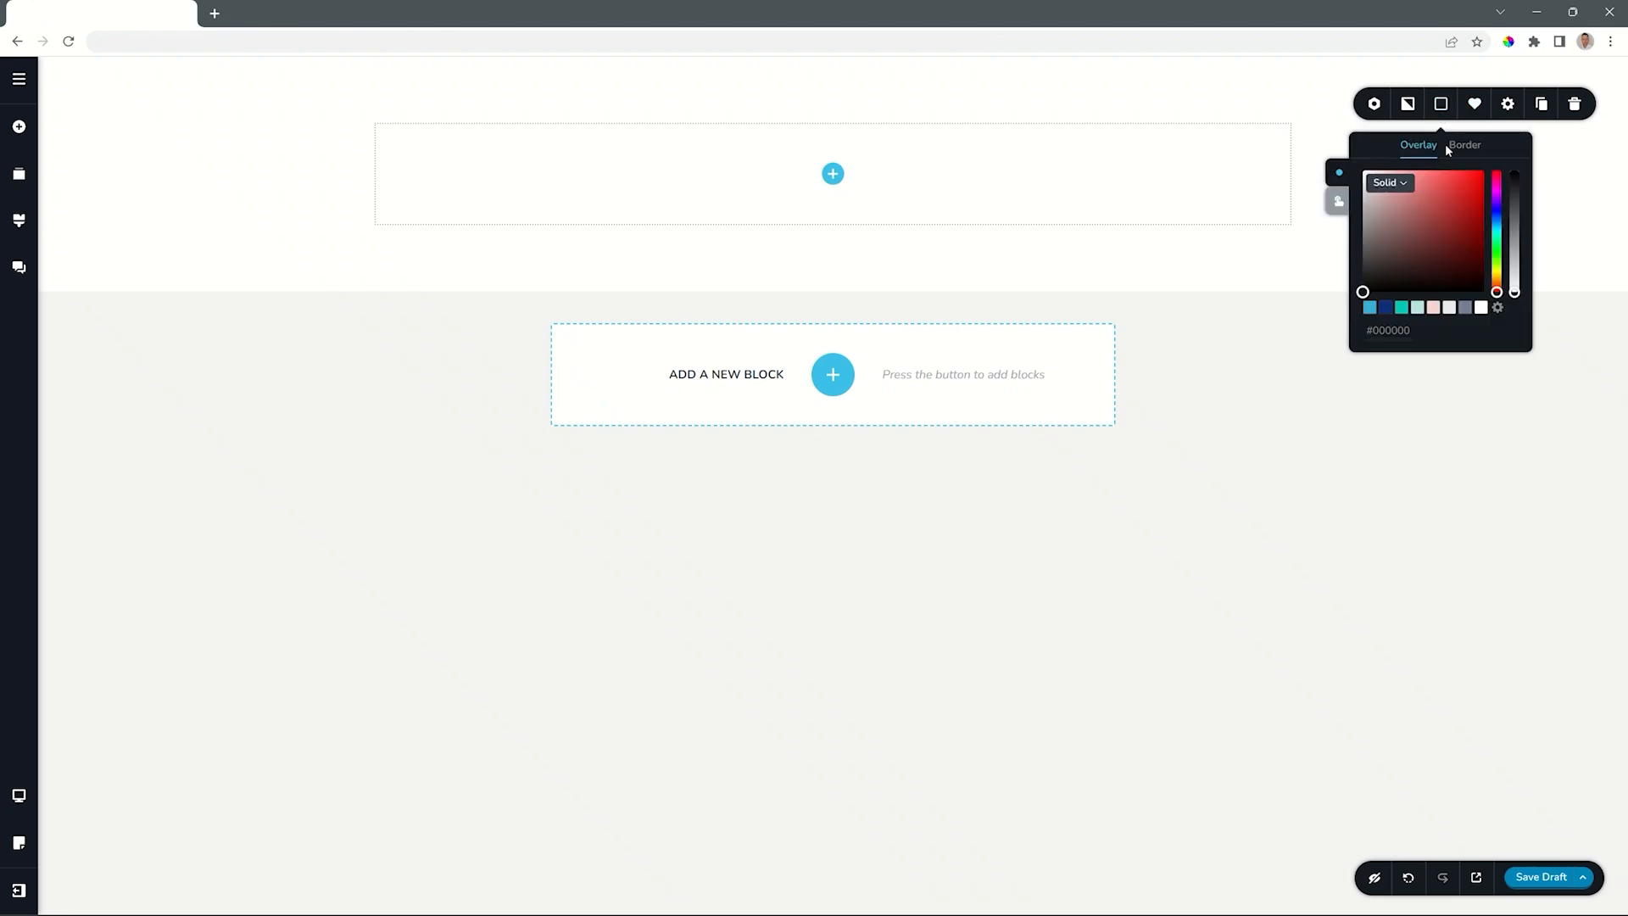
pyautogui.click(1416, 307)
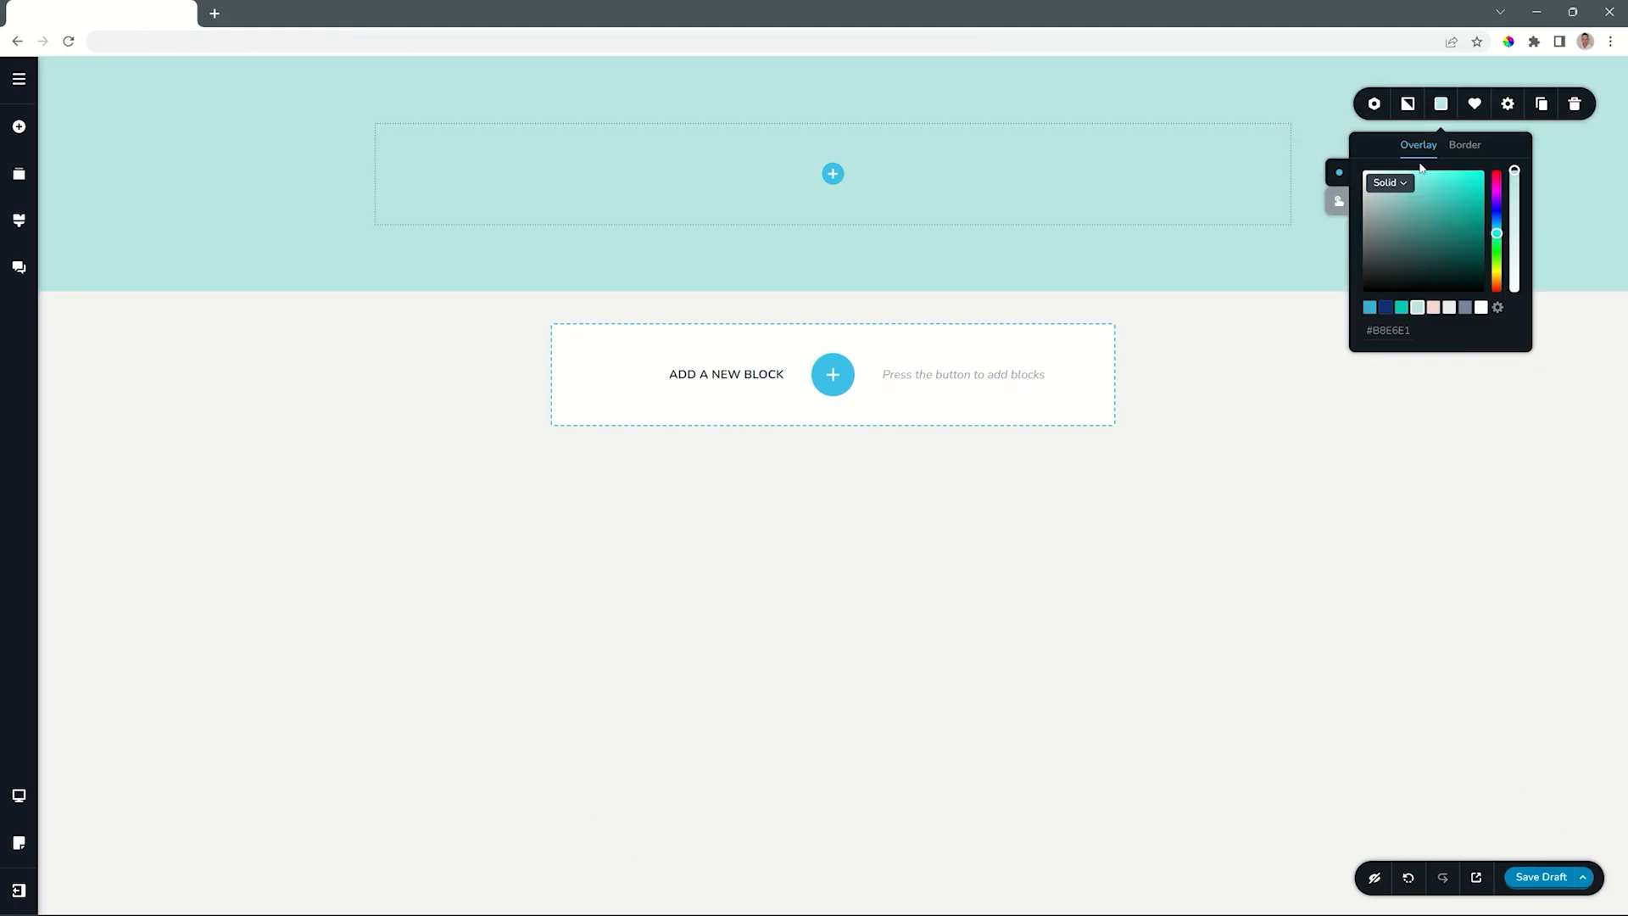
# Step: Set the Songbook 3 image as the block's background and lower the colour overlay's opacity to 0%
pyautogui.click(1409, 105)
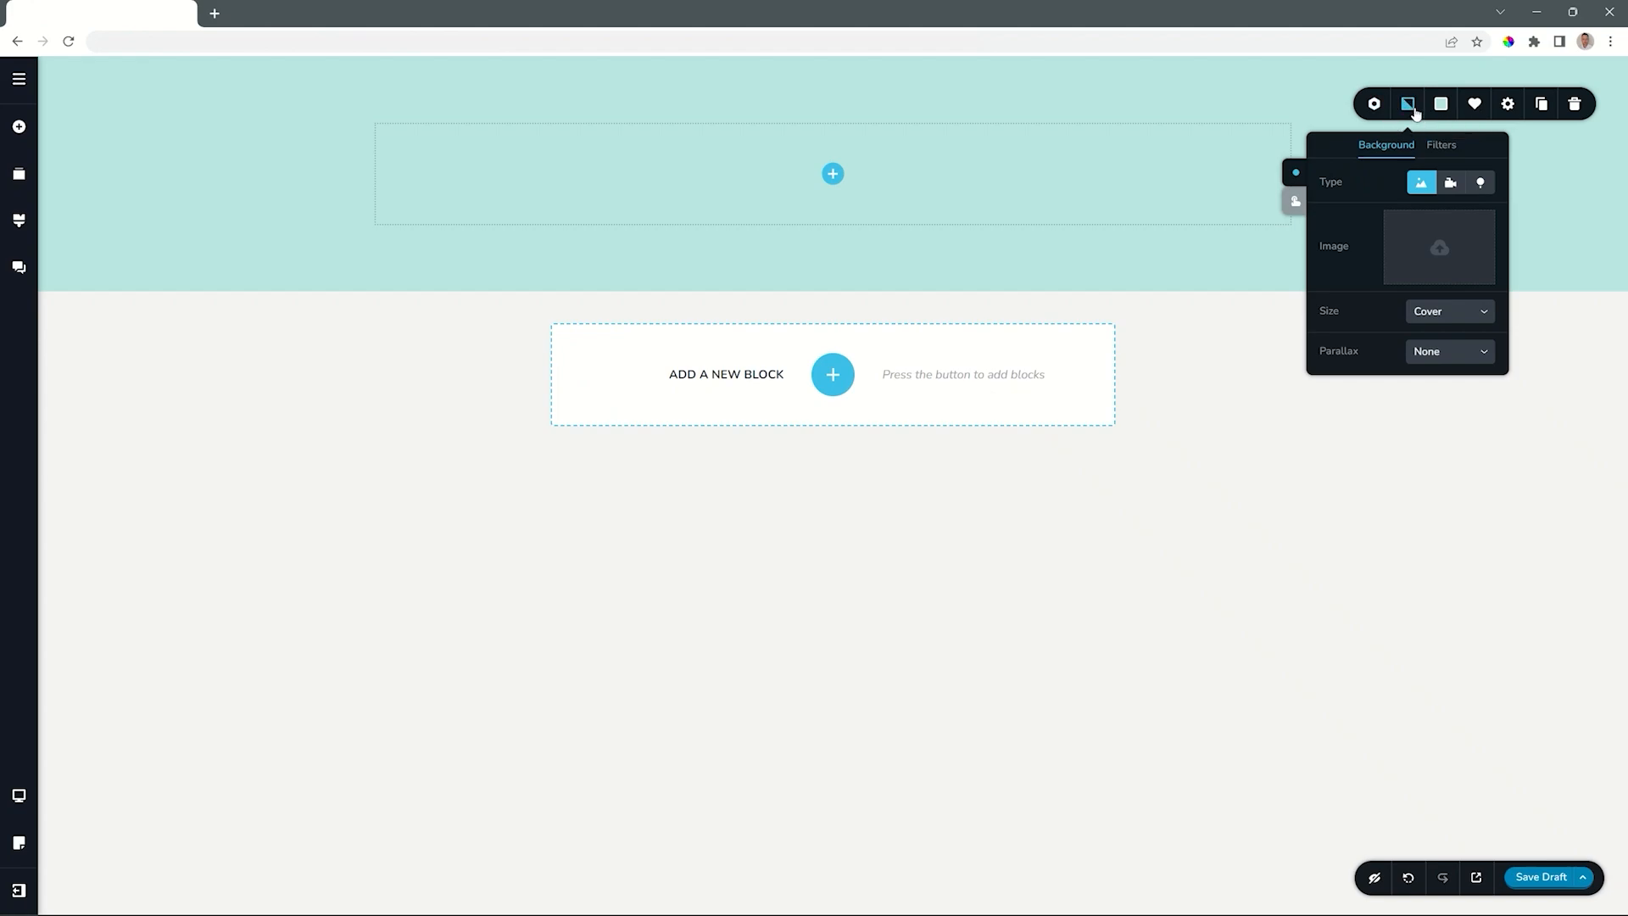
pyautogui.click(1434, 246)
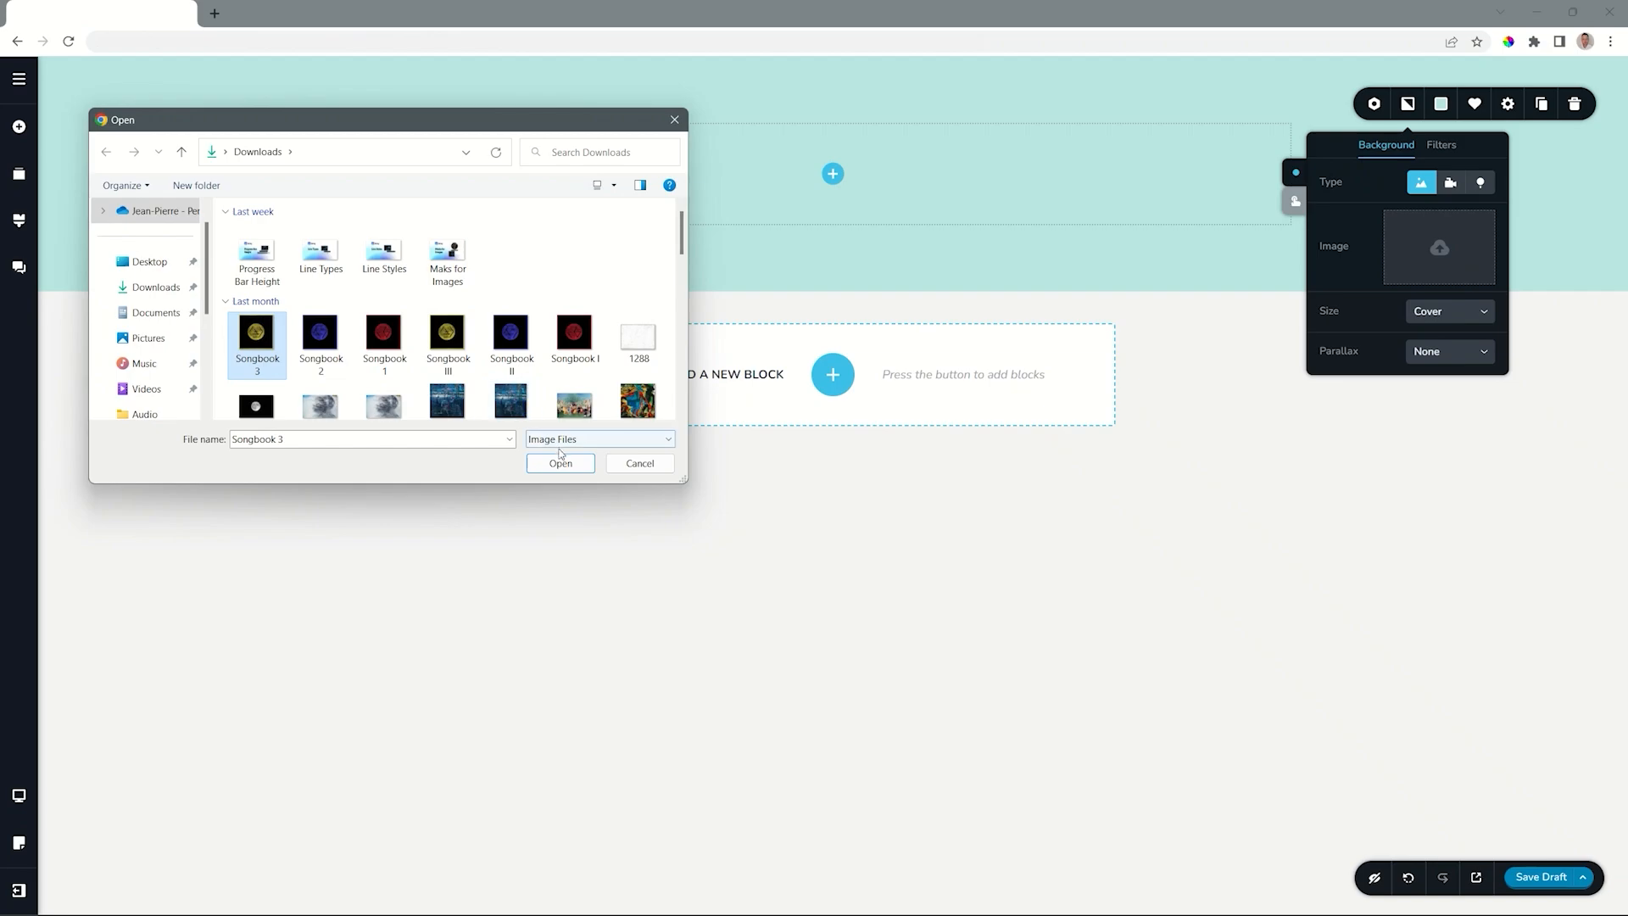
pyautogui.click(559, 465)
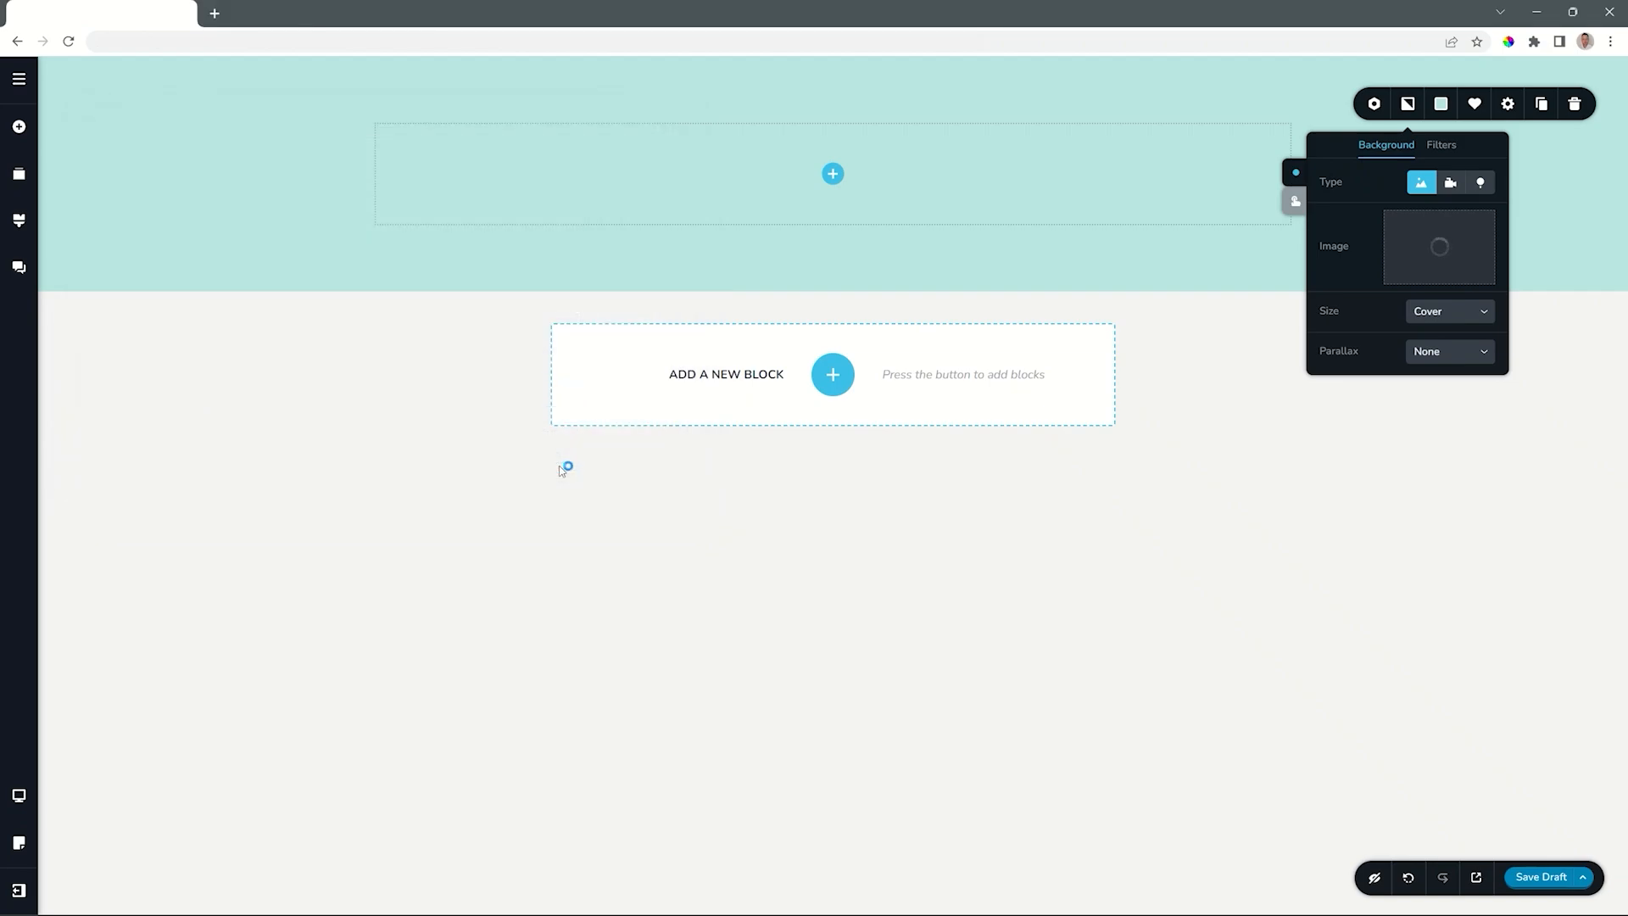
pyautogui.click(1441, 105)
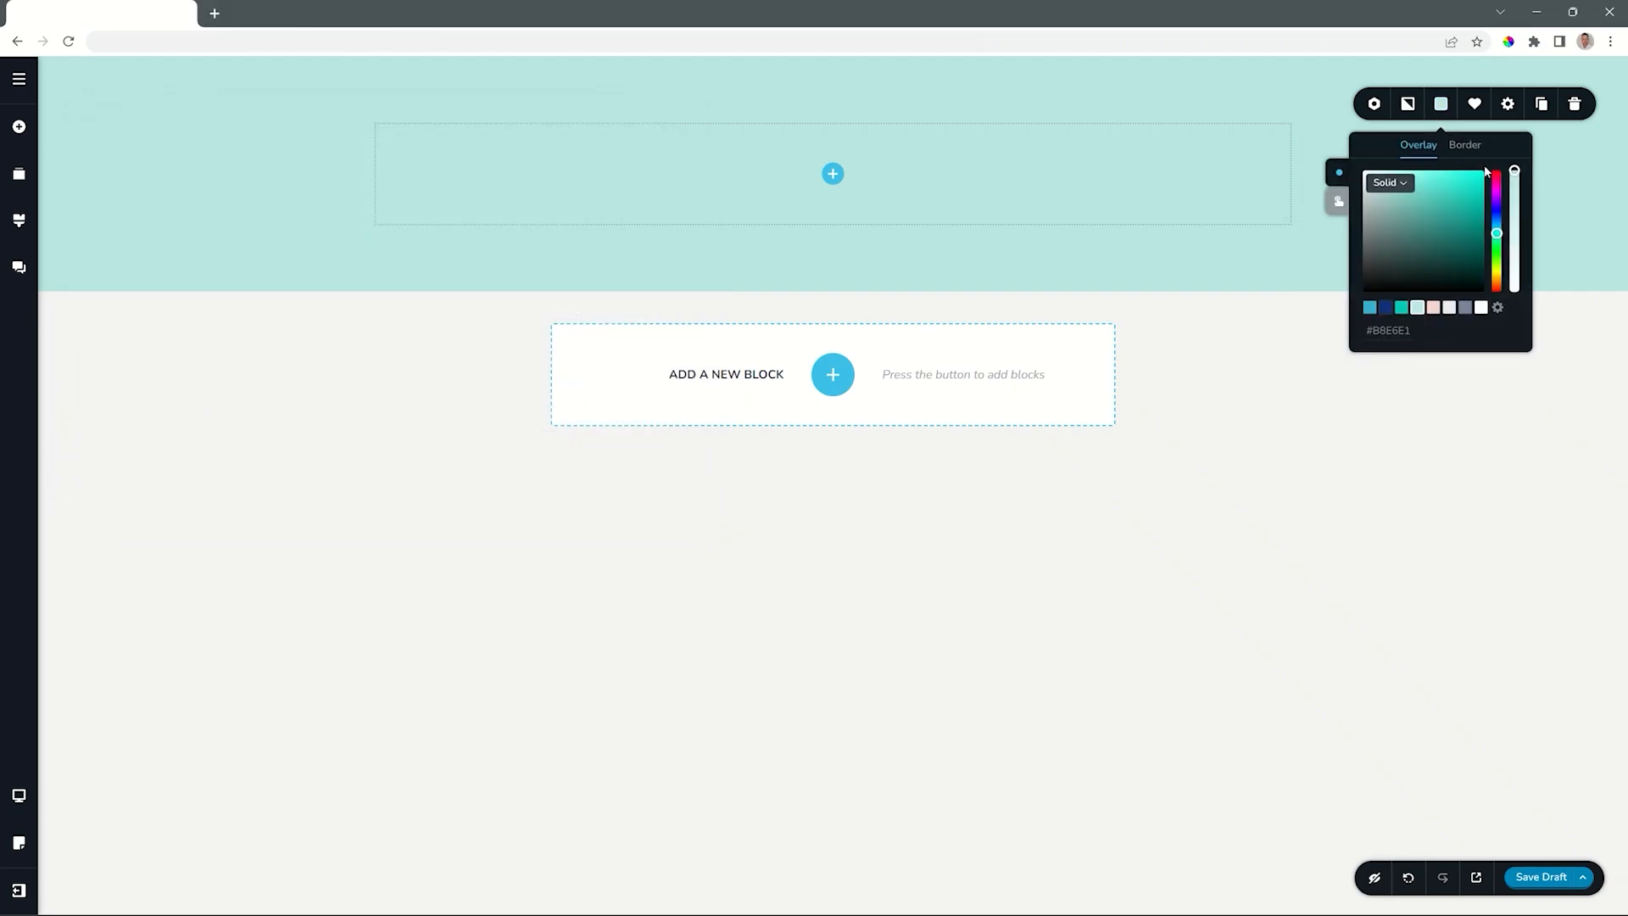
pyautogui.moveTo(1514, 171); pyautogui.dragTo(1515, 292)
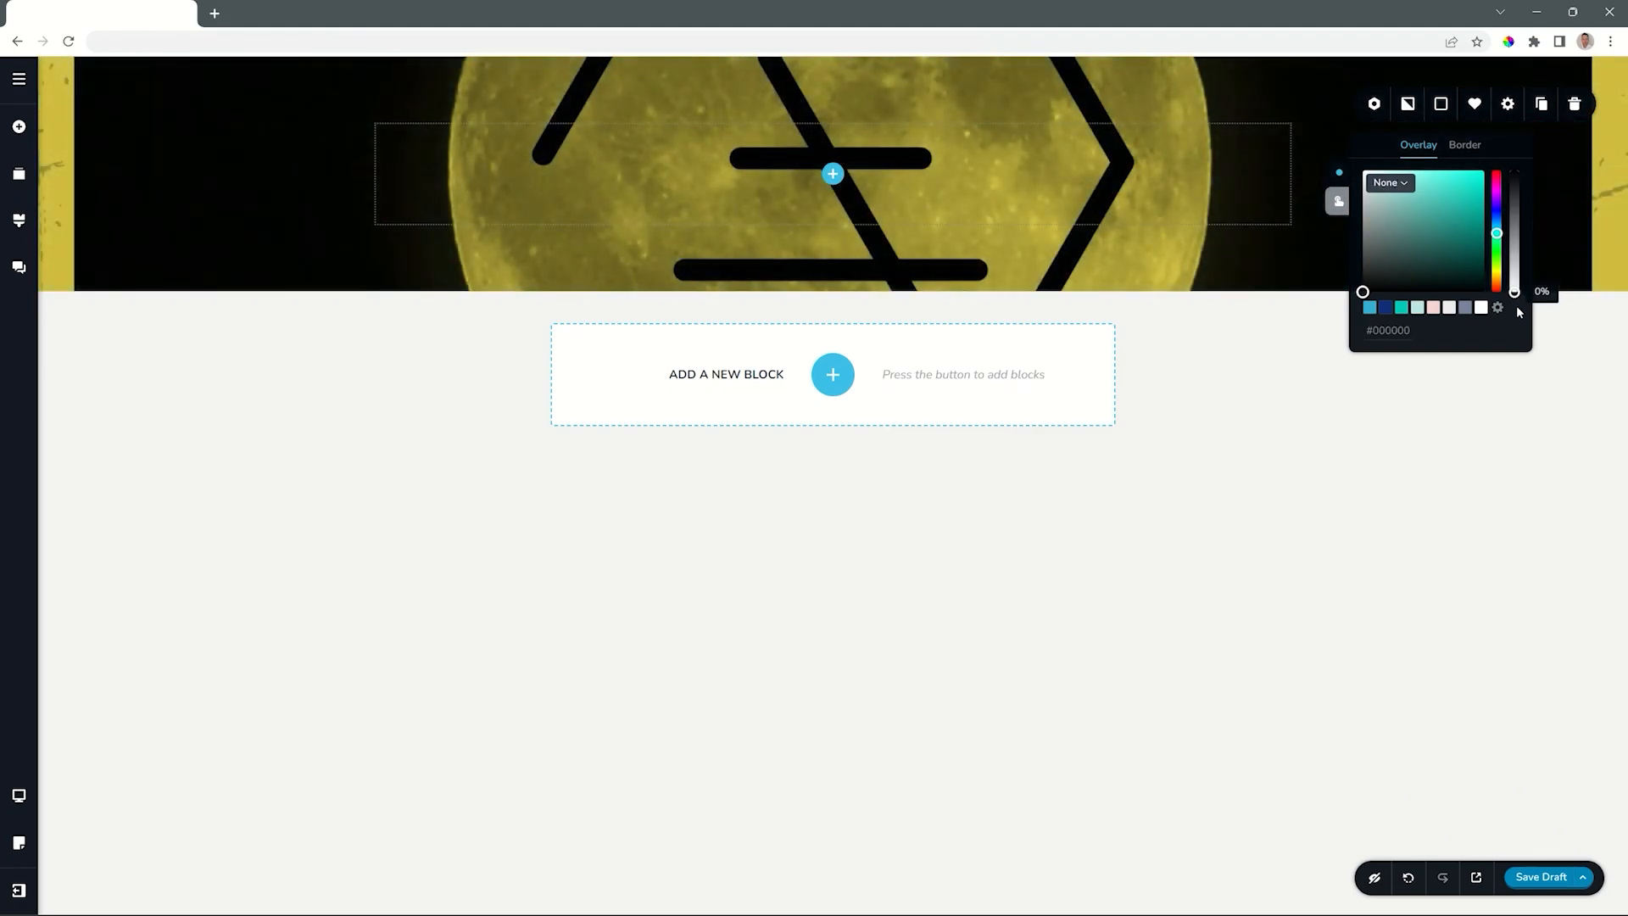
pyautogui.click(1375, 106)
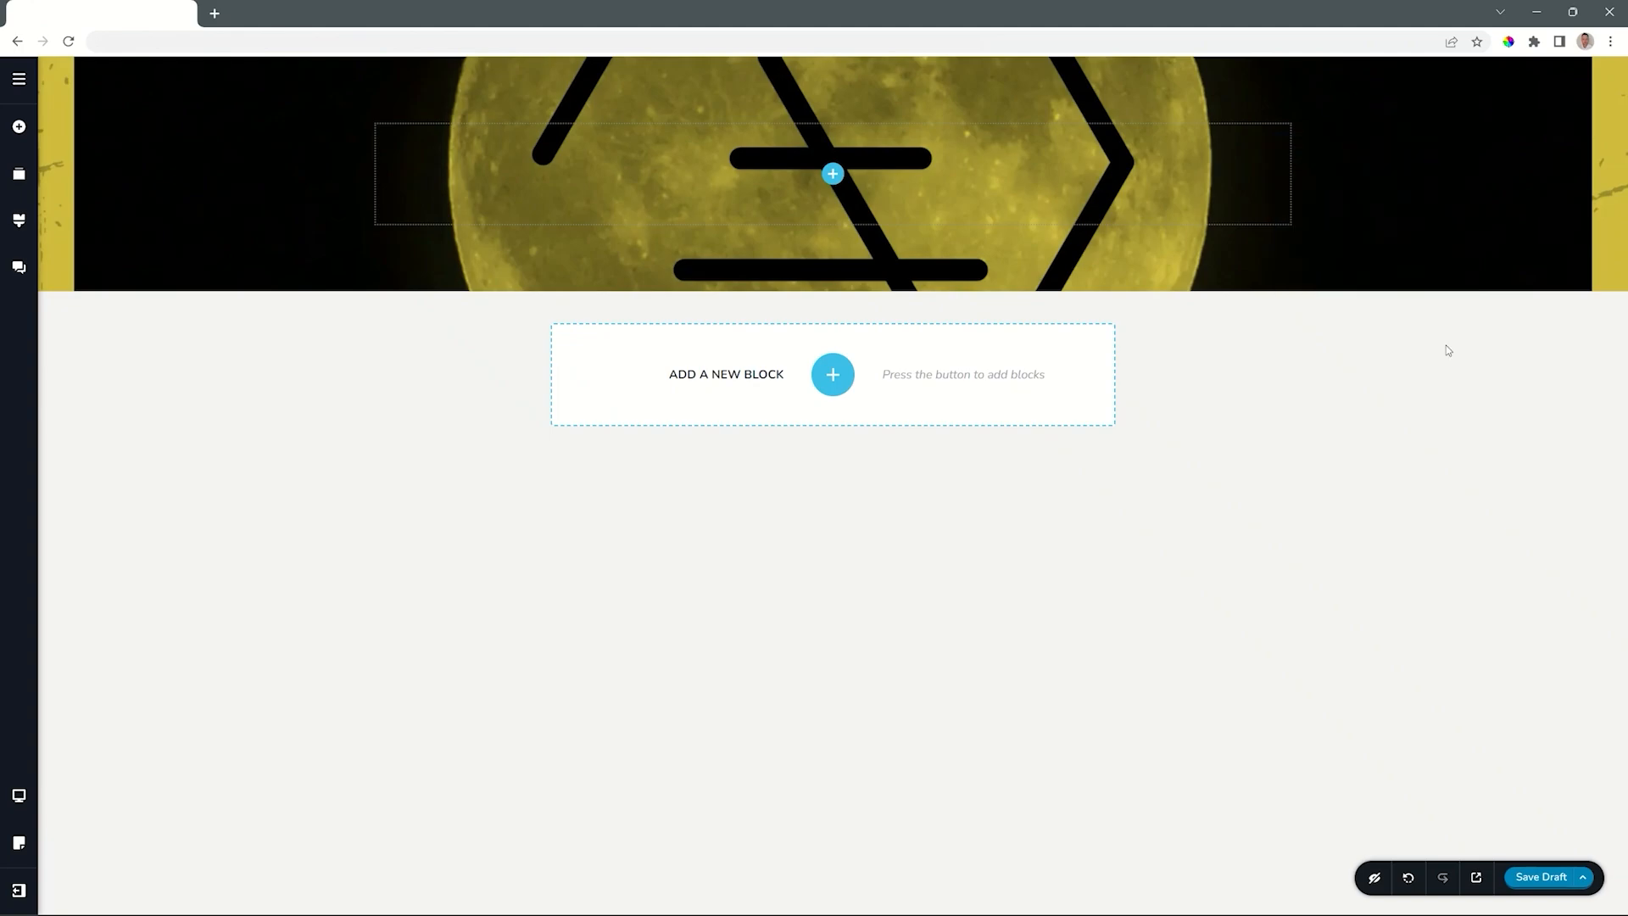
# Step: Split the block into two columns and place a text element with an image element below it in the first column
pyautogui.click(832, 174)
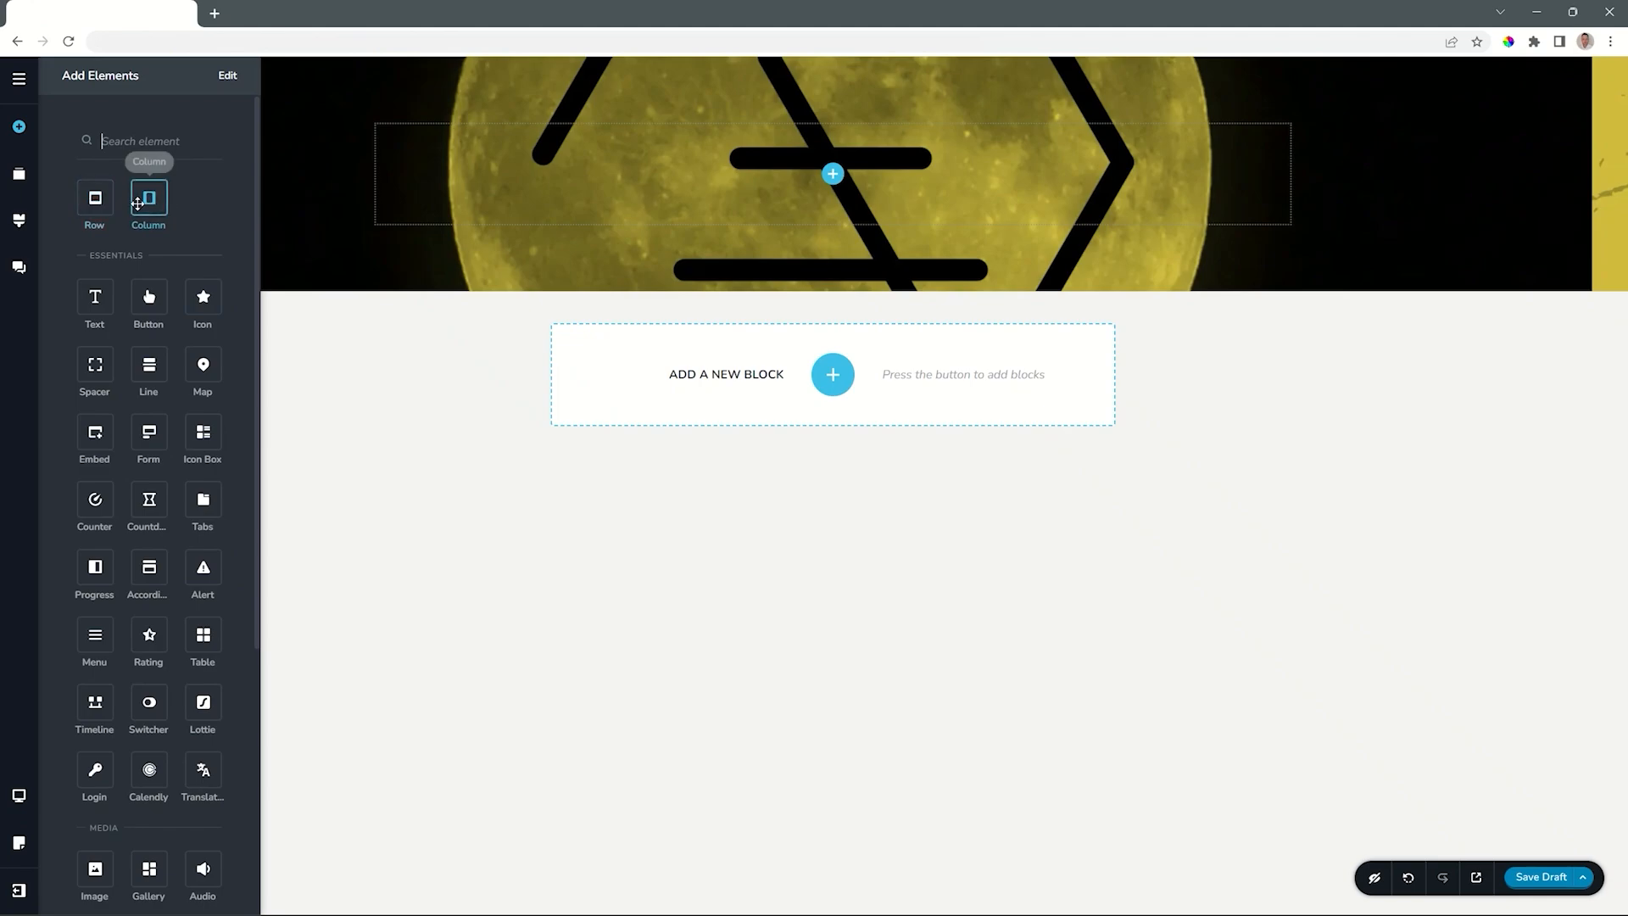
pyautogui.moveTo(148, 197); pyautogui.dragTo(835, 174)
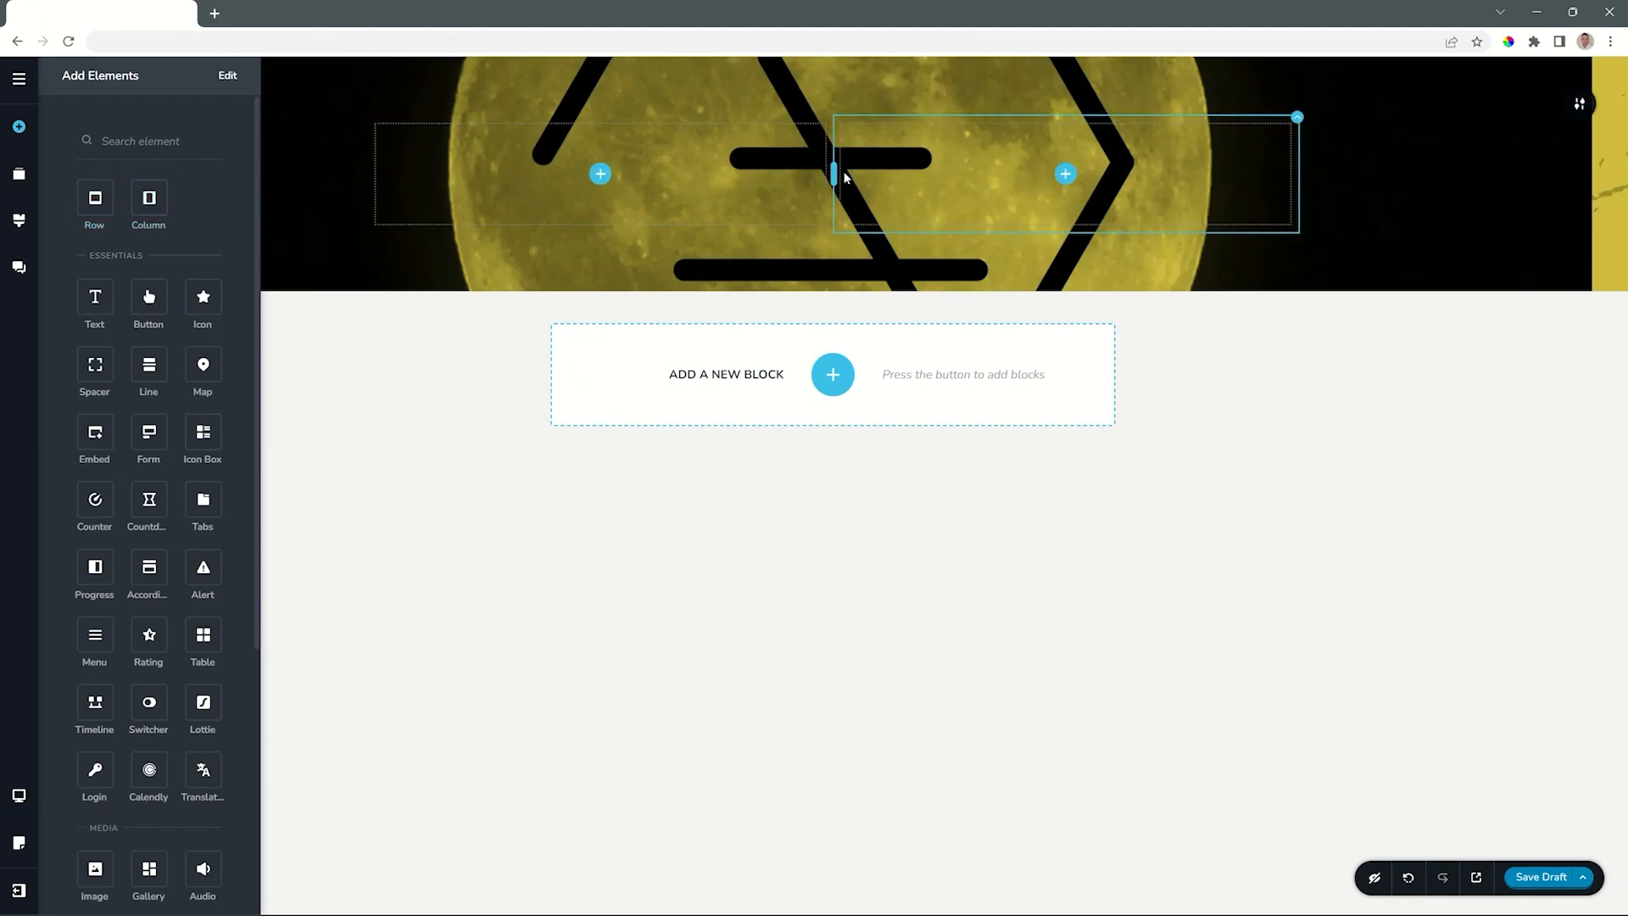
pyautogui.moveTo(93, 297); pyautogui.dragTo(600, 174)
pyautogui.scroll(-3, 132, 551)
pyautogui.moveTo(95, 657); pyautogui.dragTo(426, 207)
pyautogui.click(327, 251)
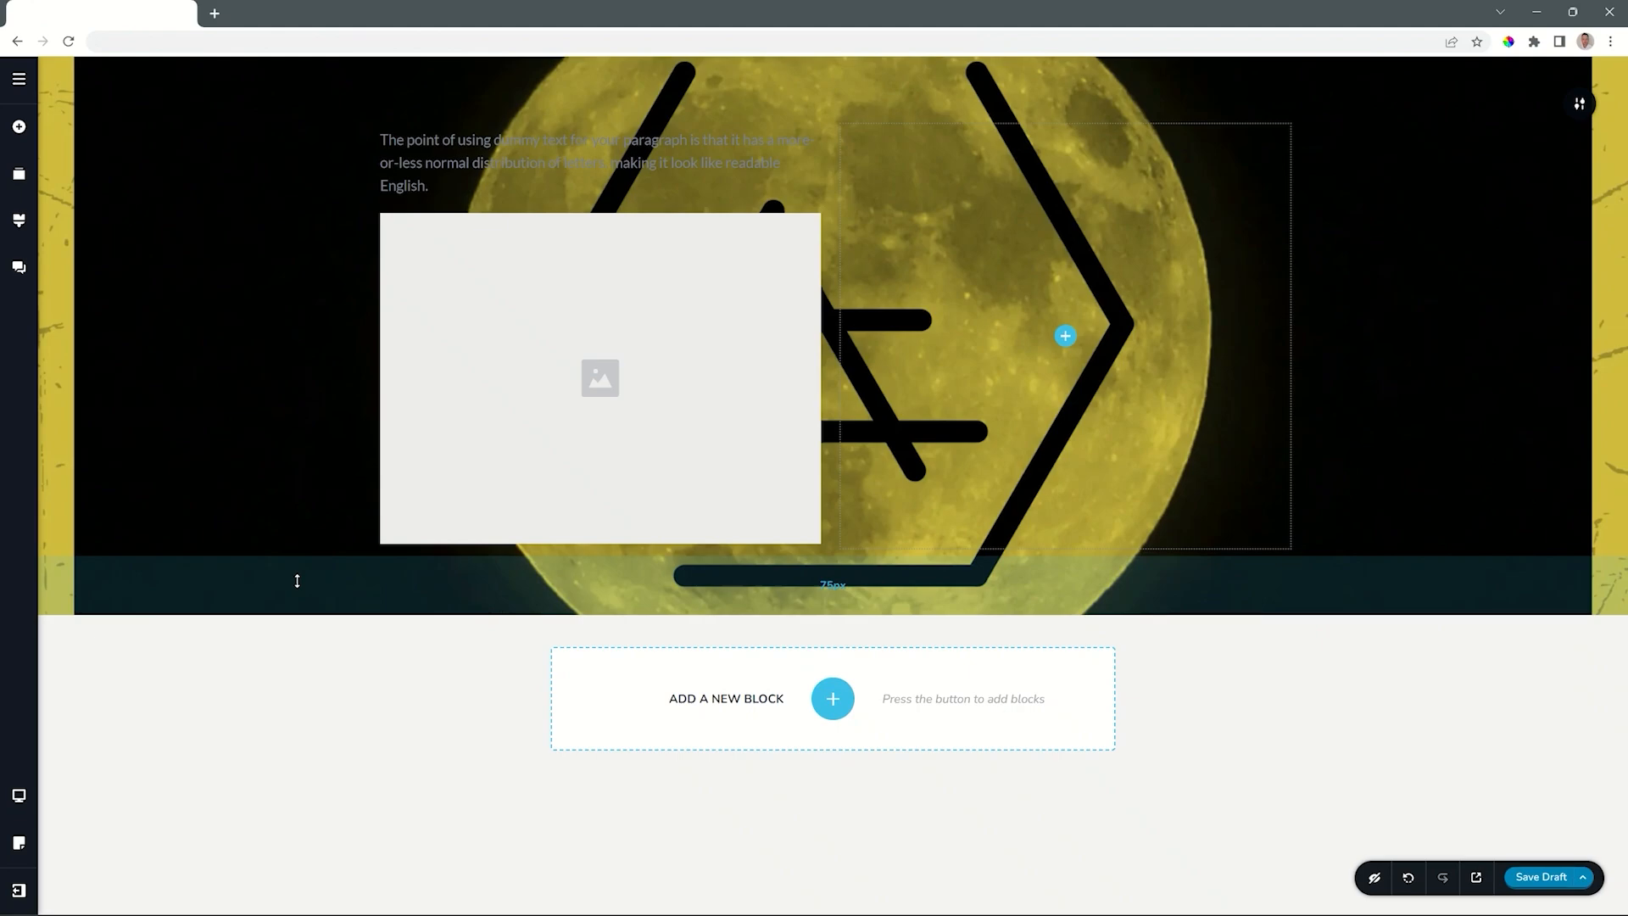
# Step: Increase the block's padding directly on the page to about 116 px above and 182 px below the content
pyautogui.moveTo(297, 581); pyautogui.dragTo(291, 720)
pyautogui.moveTo(299, 641)
pyautogui.mouseDown()
pyautogui.moveTo(295, 582)
pyautogui.moveTo(295, 647)
pyautogui.mouseUp()
pyautogui.moveTo(274, 84); pyautogui.dragTo(294, 113)
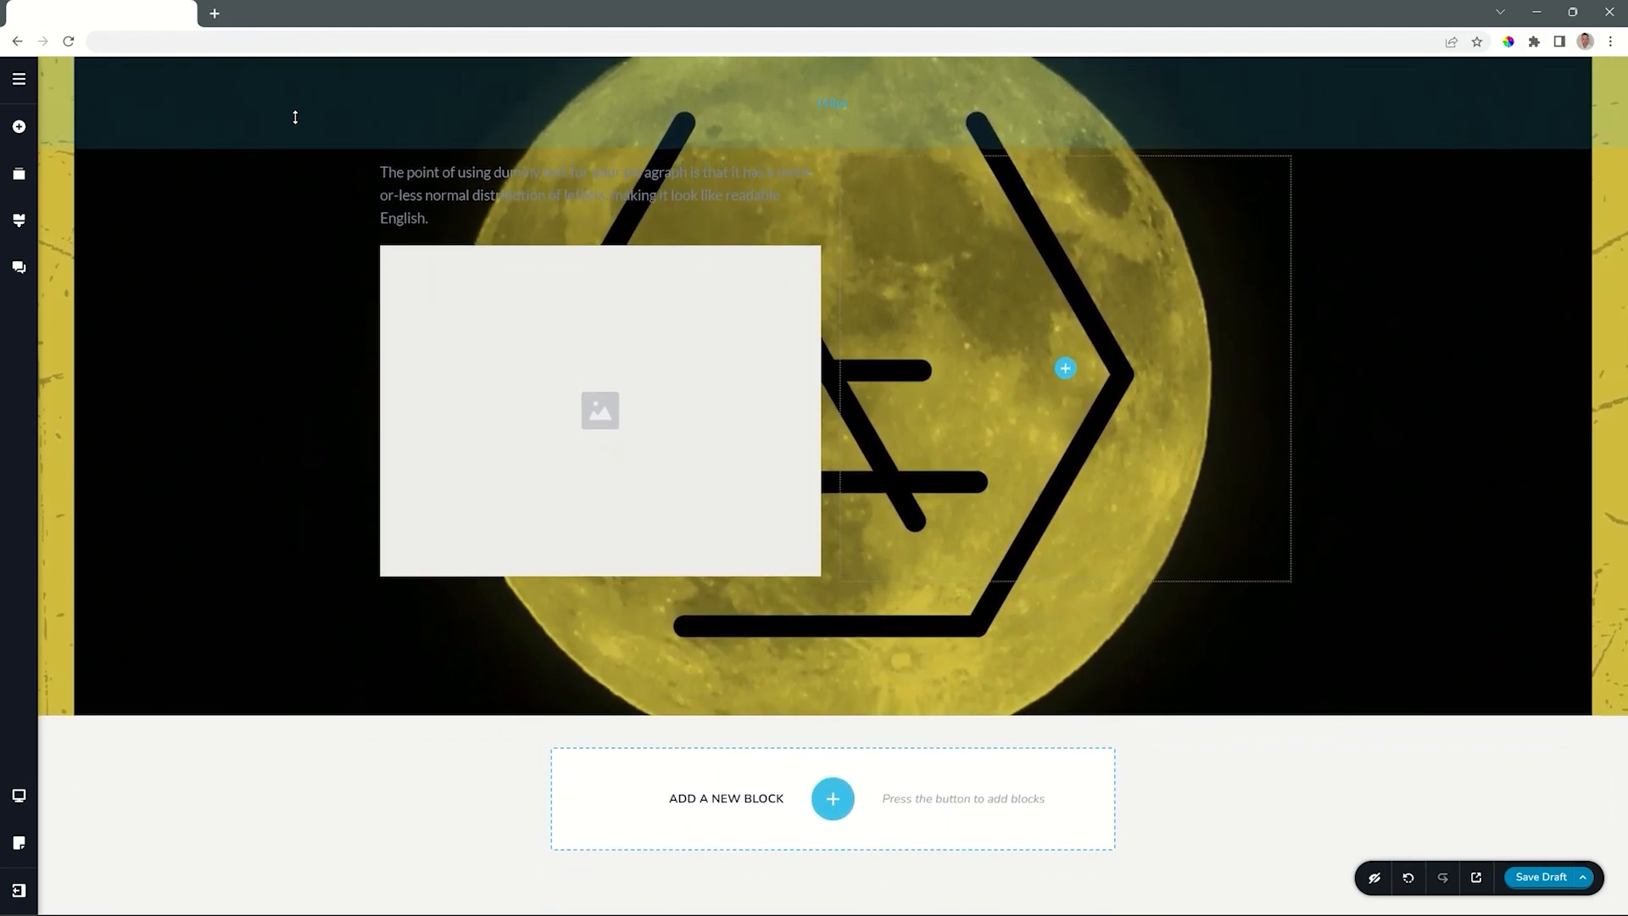
pyautogui.moveTo(353, 690); pyautogui.dragTo(352, 705)
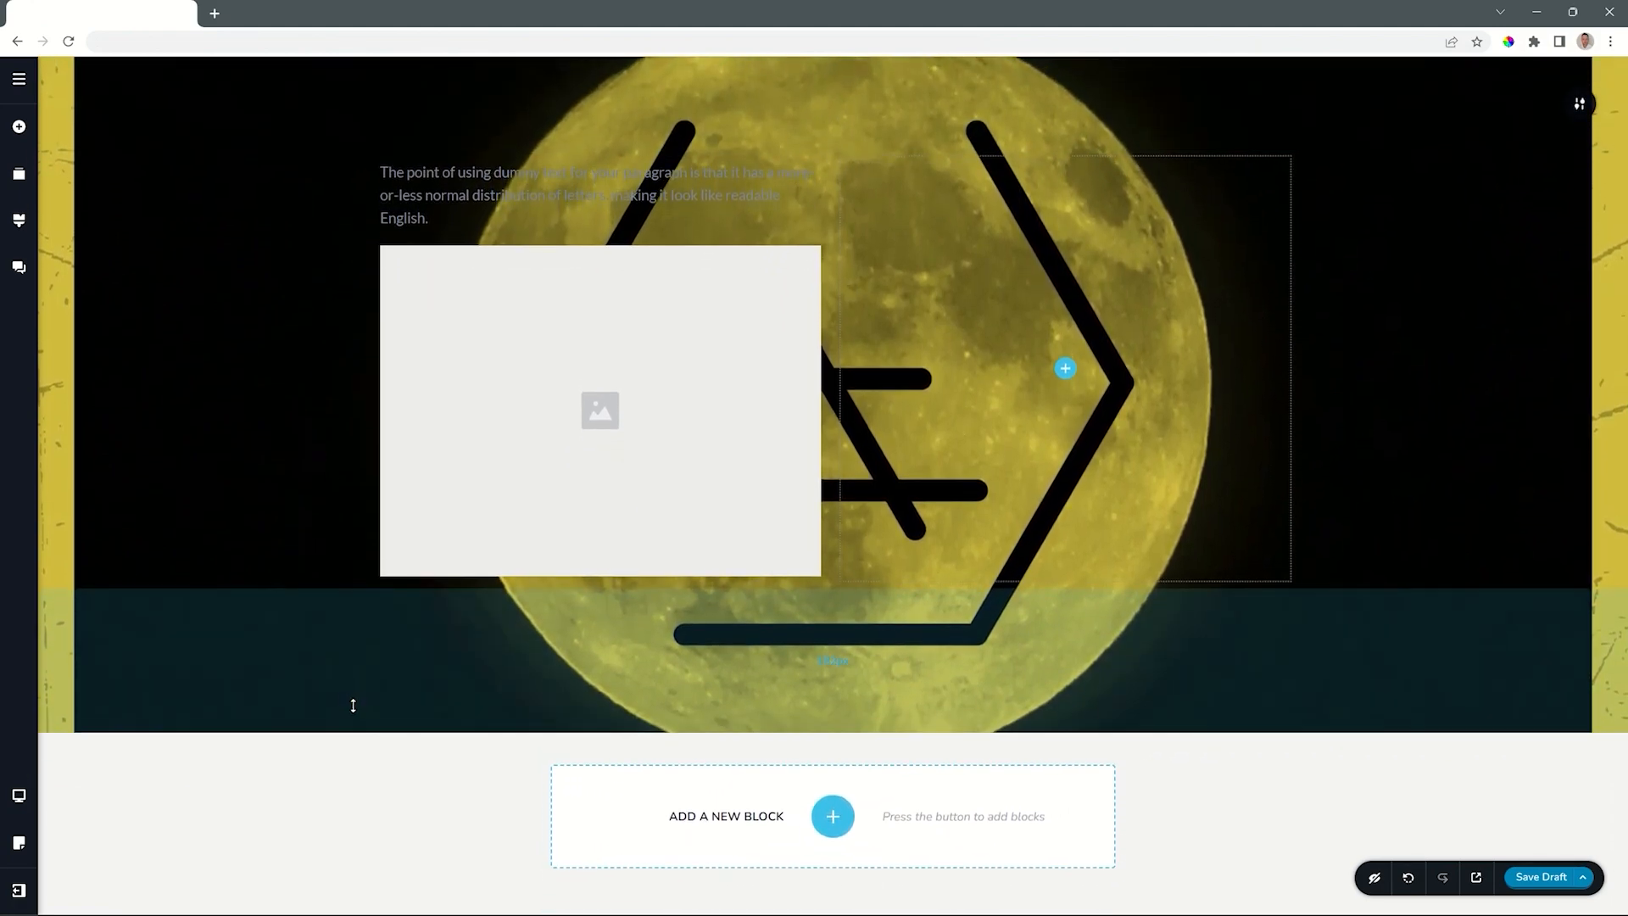
# Step: Try the block's Full width setting and return it to Boxed at 100%
pyautogui.moveTo(1579, 103)
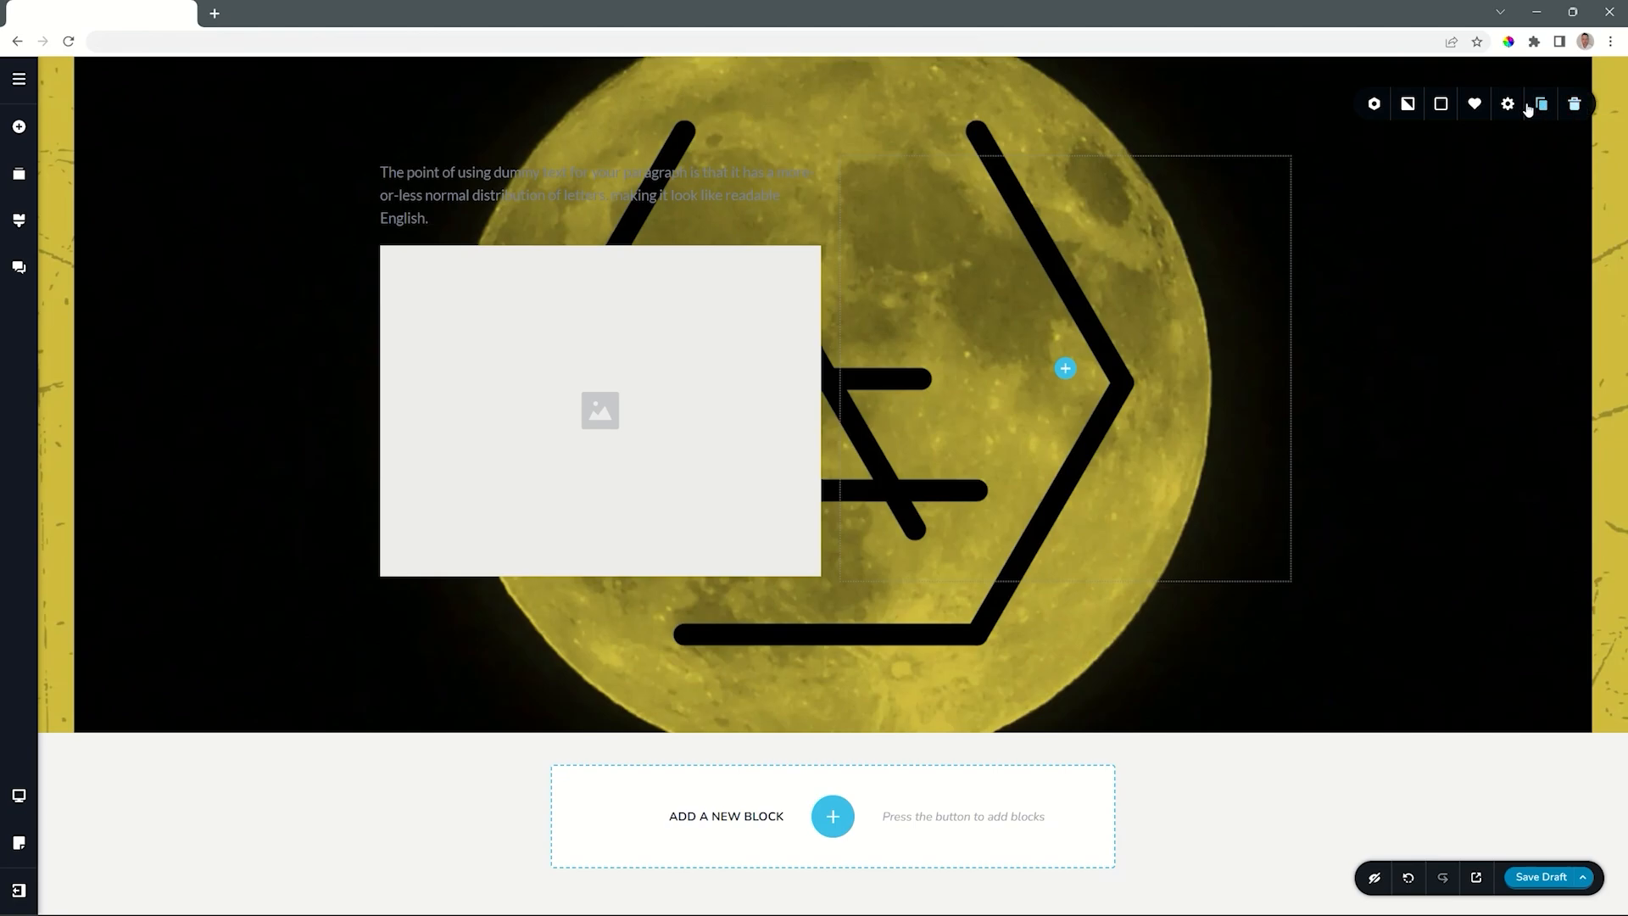
pyautogui.click(1507, 103)
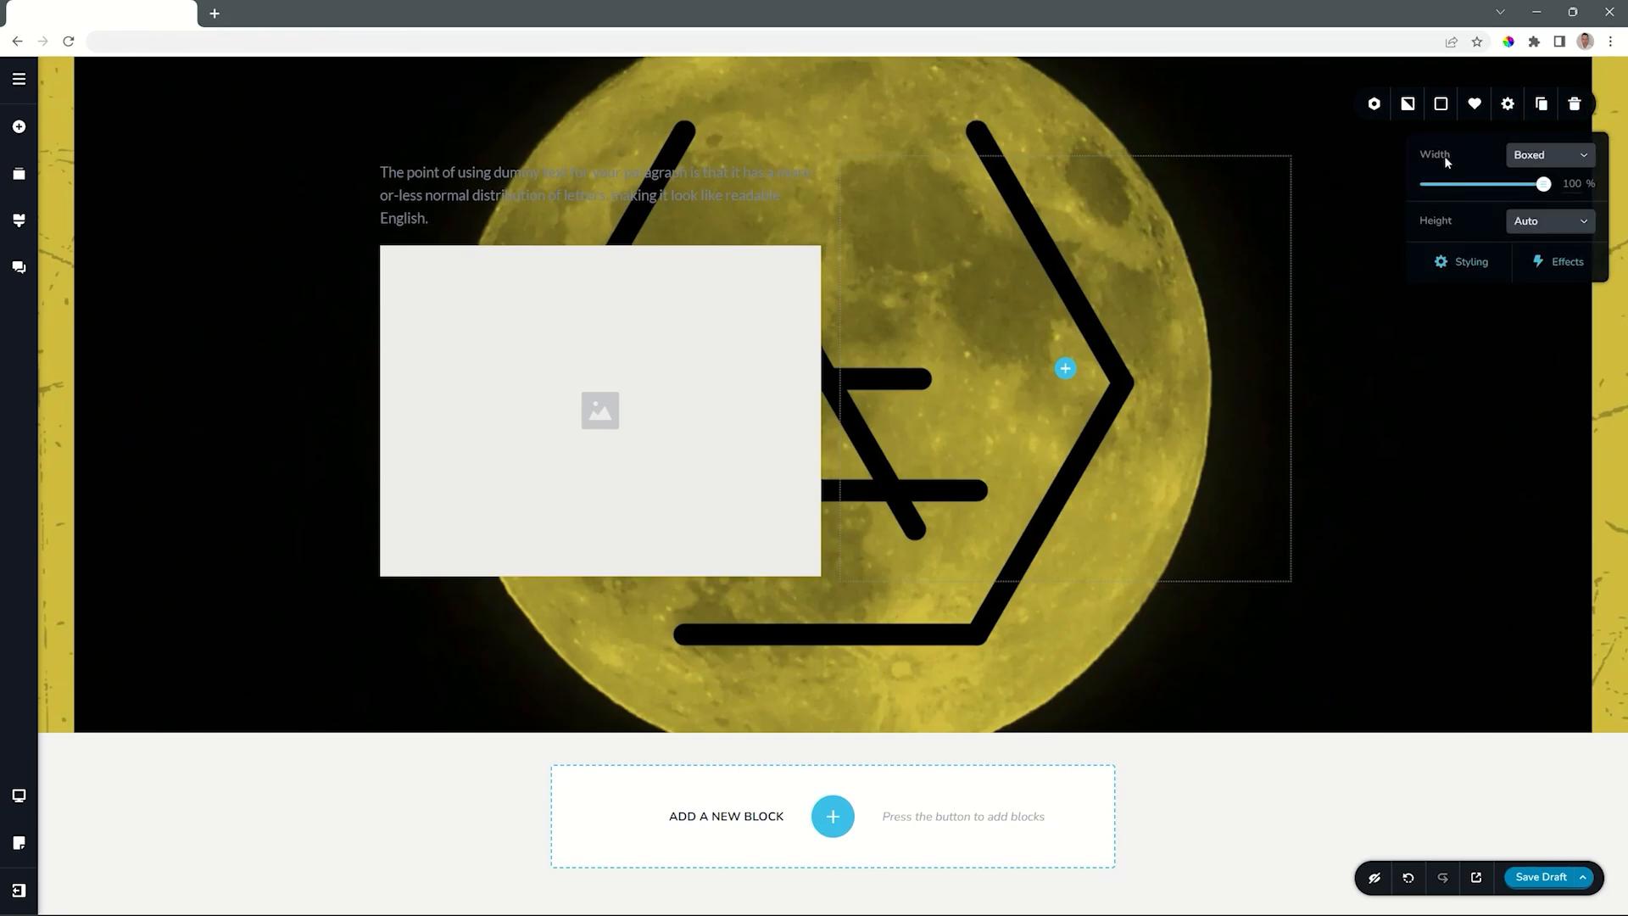
pyautogui.click(1557, 161)
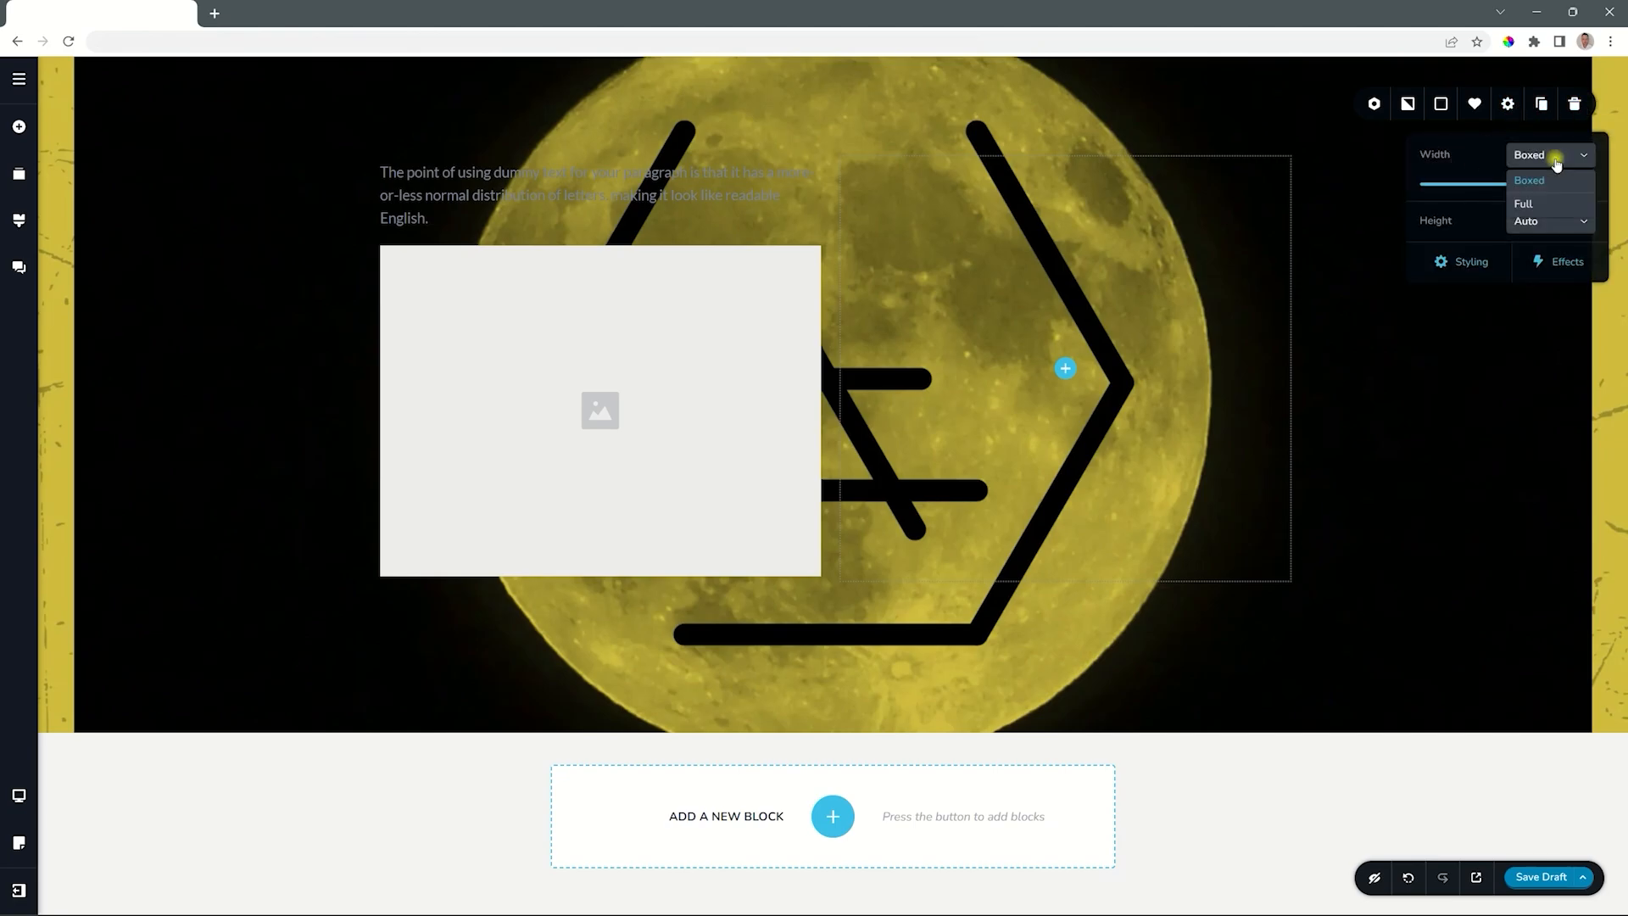
pyautogui.click(1525, 204)
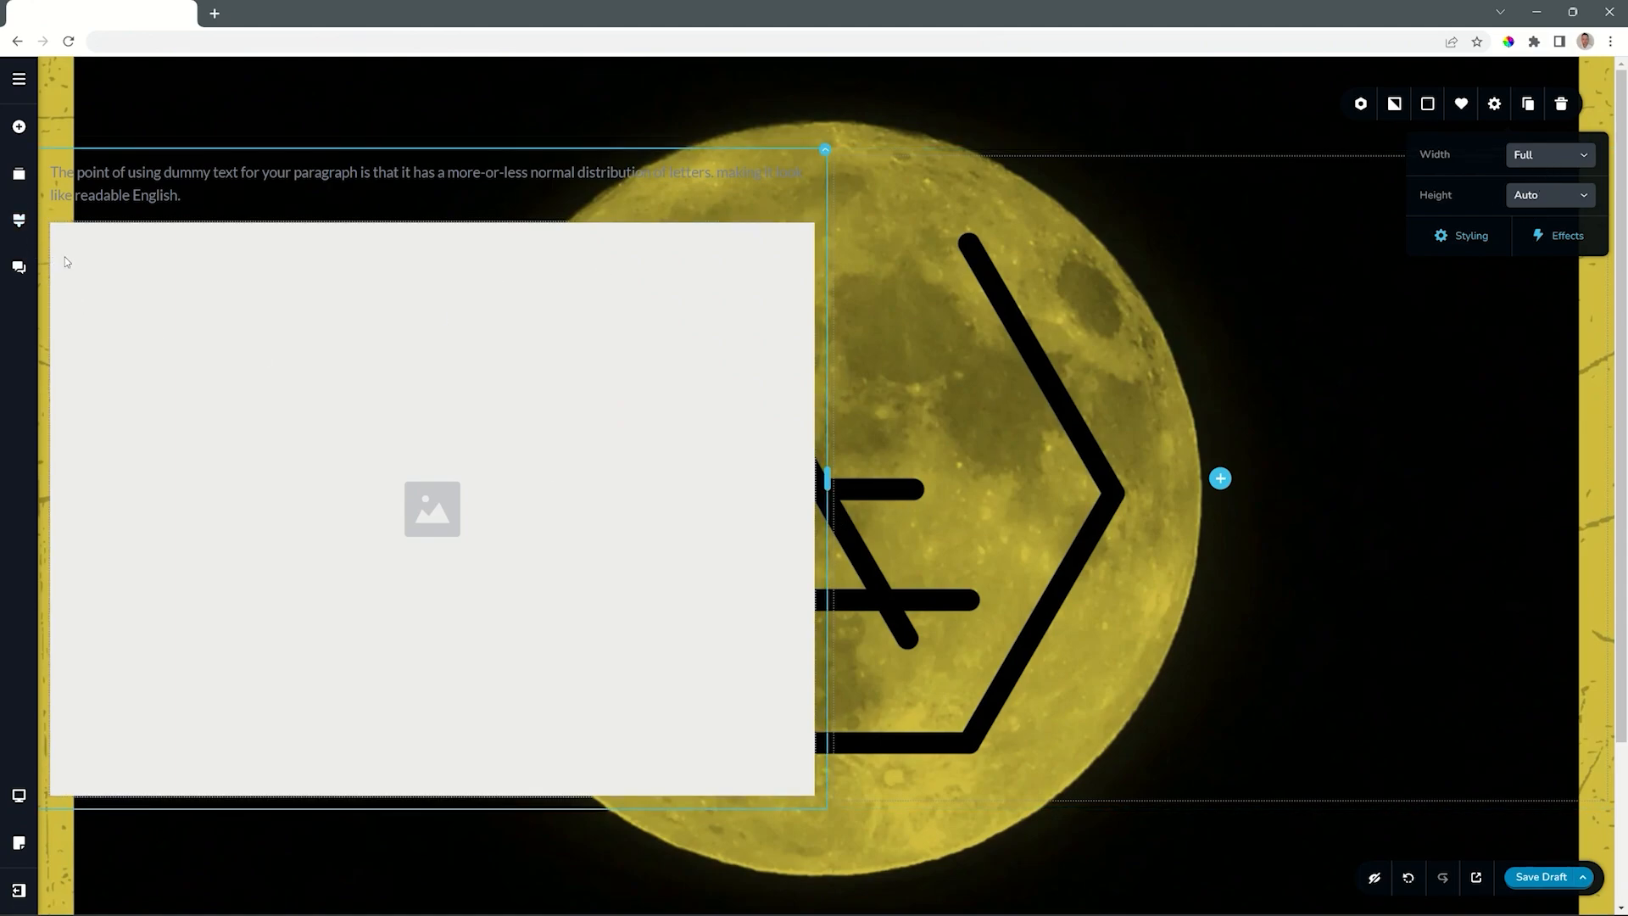
pyautogui.click(1549, 156)
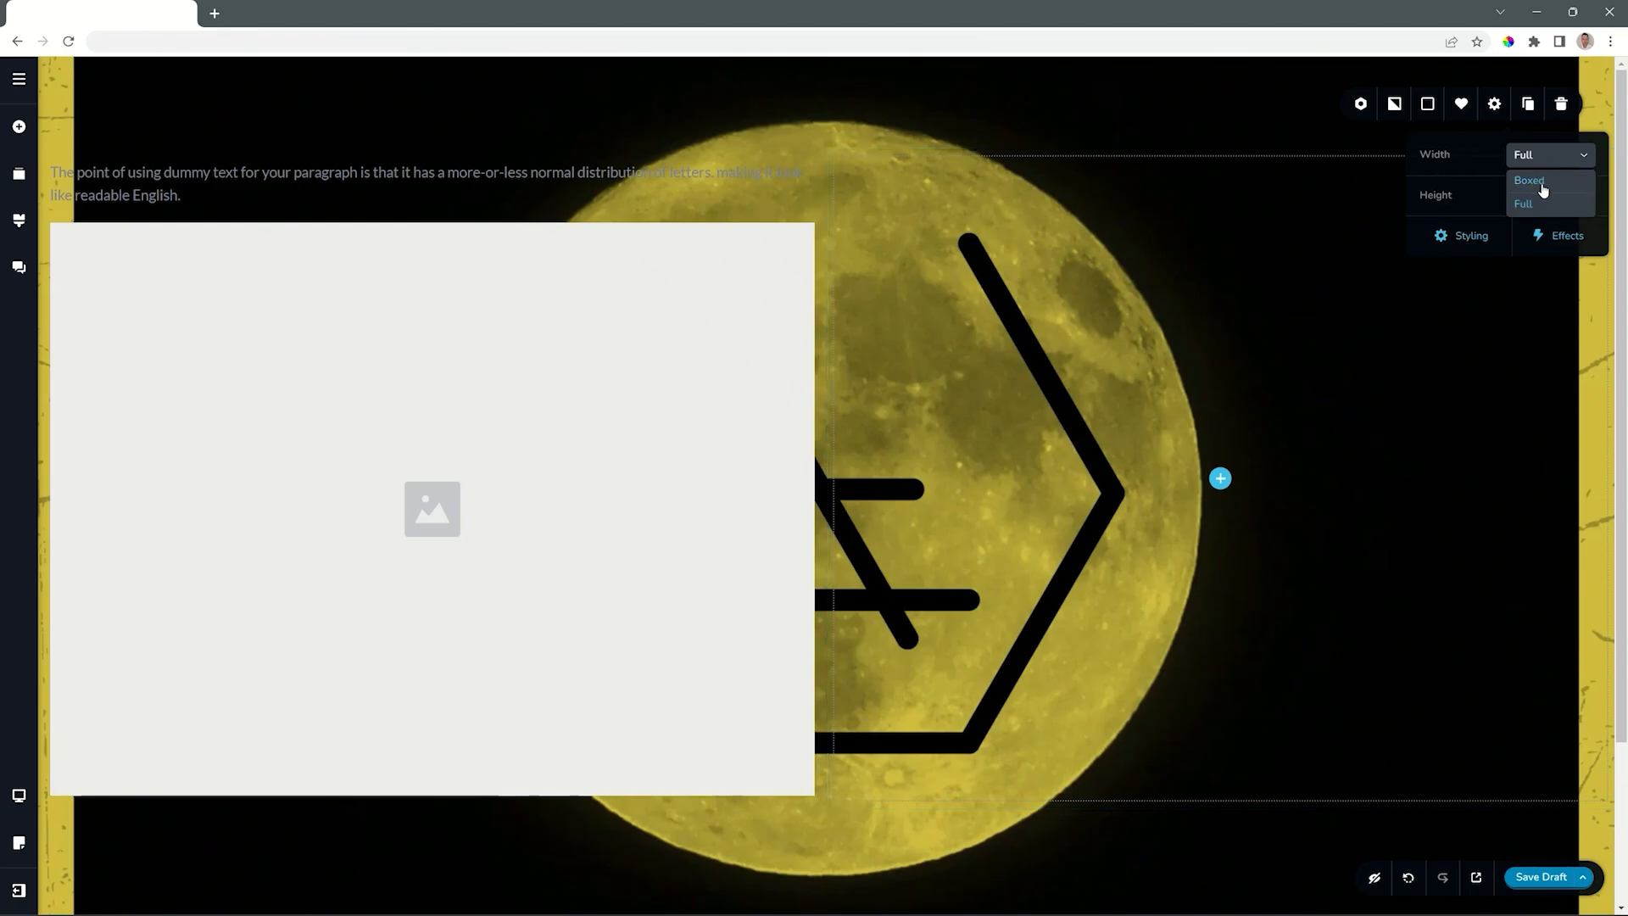
pyautogui.click(1539, 182)
pyautogui.moveTo(1546, 190)
pyautogui.mouseDown()
pyautogui.moveTo(1441, 195)
pyautogui.moveTo(1558, 191)
pyautogui.mouseUp()
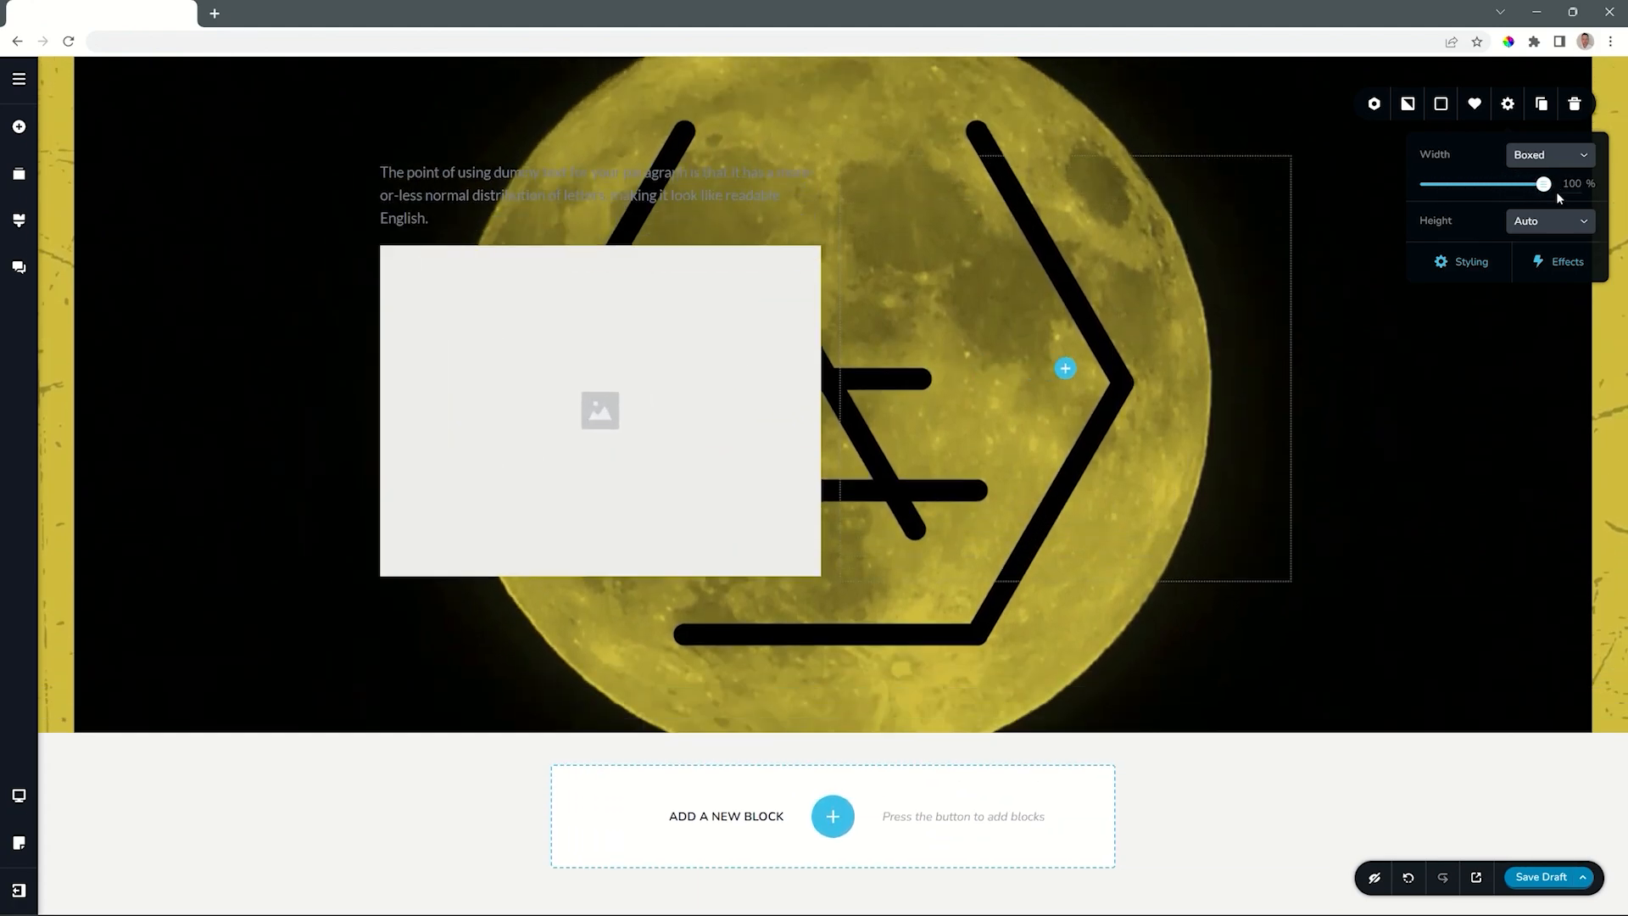
# Step: Try a custom block height of 500 px and switch the unit to percent with a value of 84%
pyautogui.click(1548, 229)
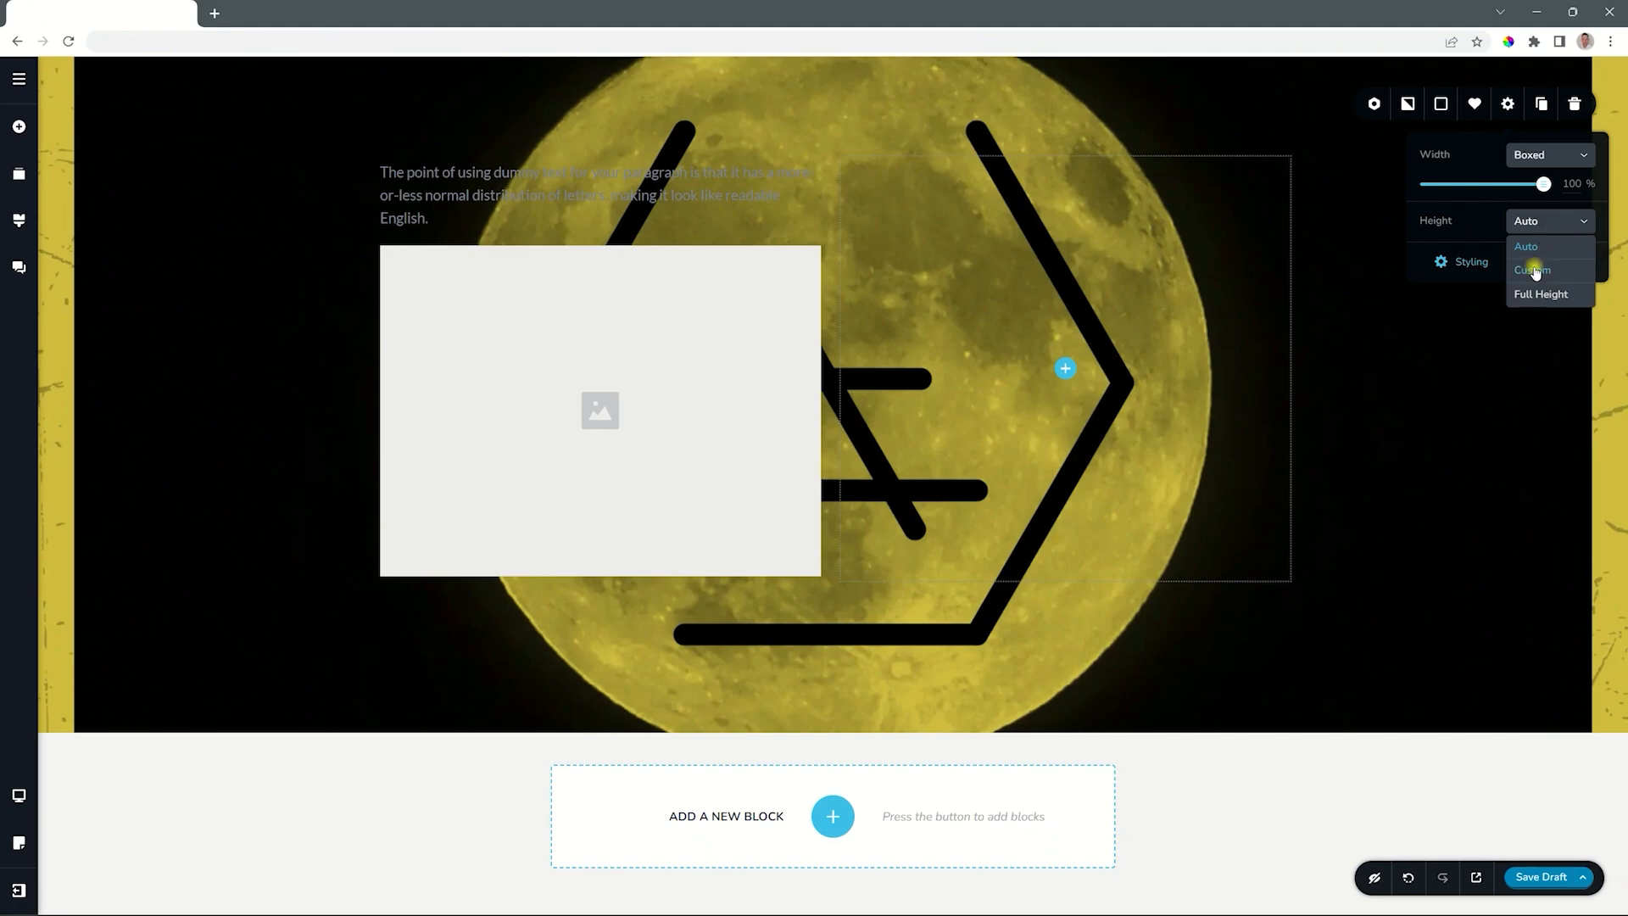
pyautogui.click(1534, 271)
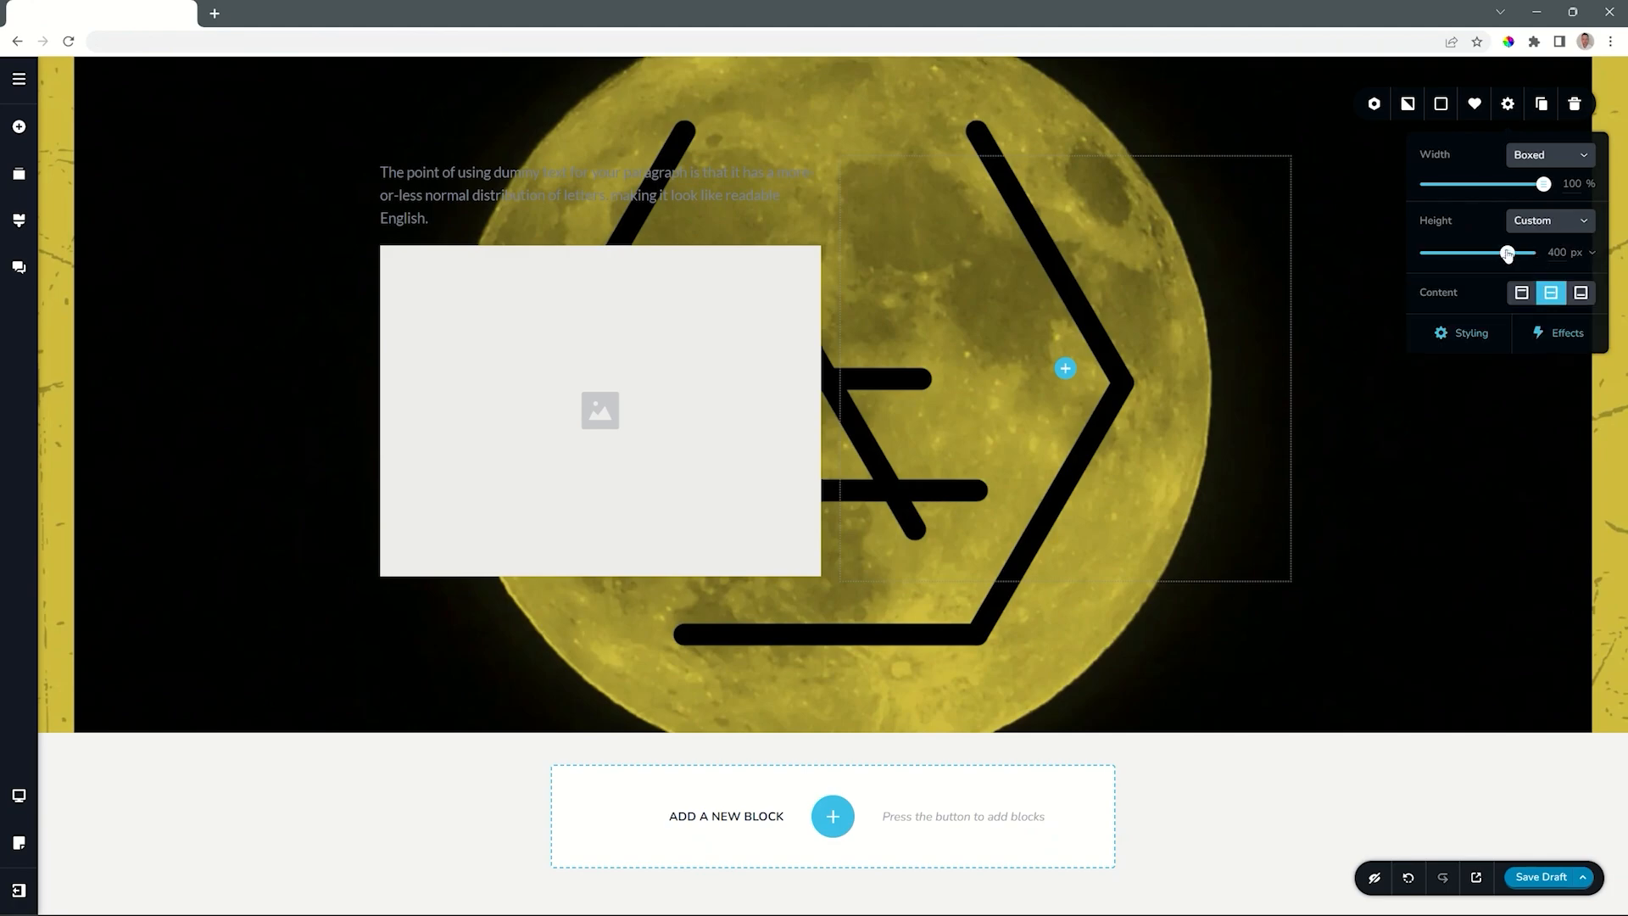
pyautogui.moveTo(1505, 254); pyautogui.dragTo(1548, 252)
pyautogui.click(1584, 256)
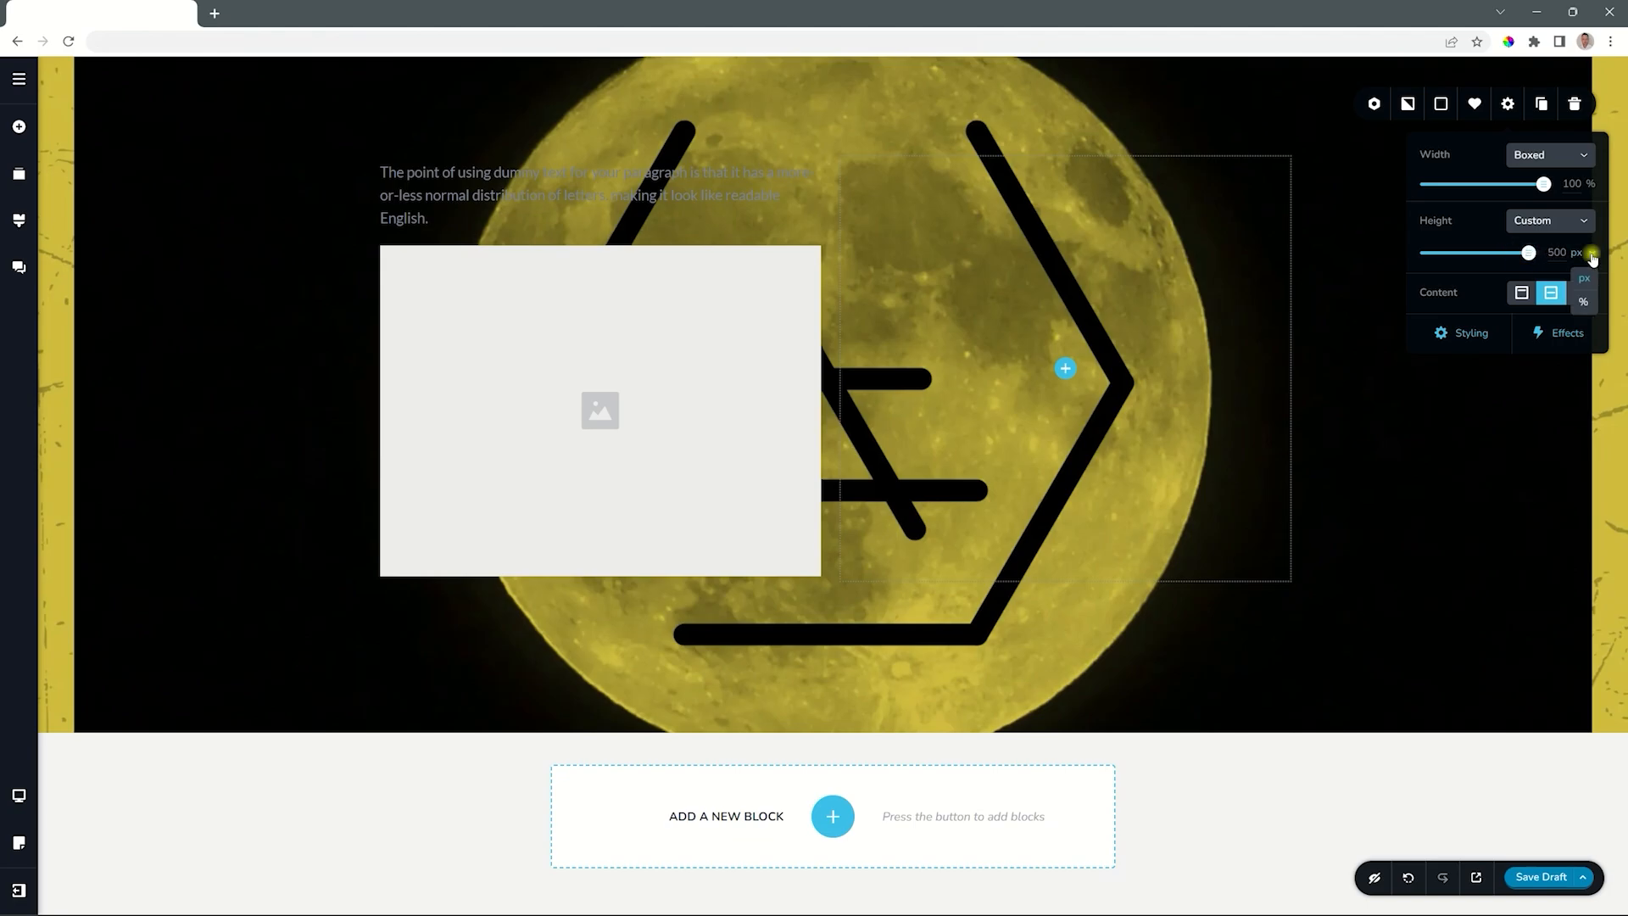
pyautogui.click(1587, 303)
pyautogui.moveTo(1535, 262); pyautogui.dragTo(1439, 255)
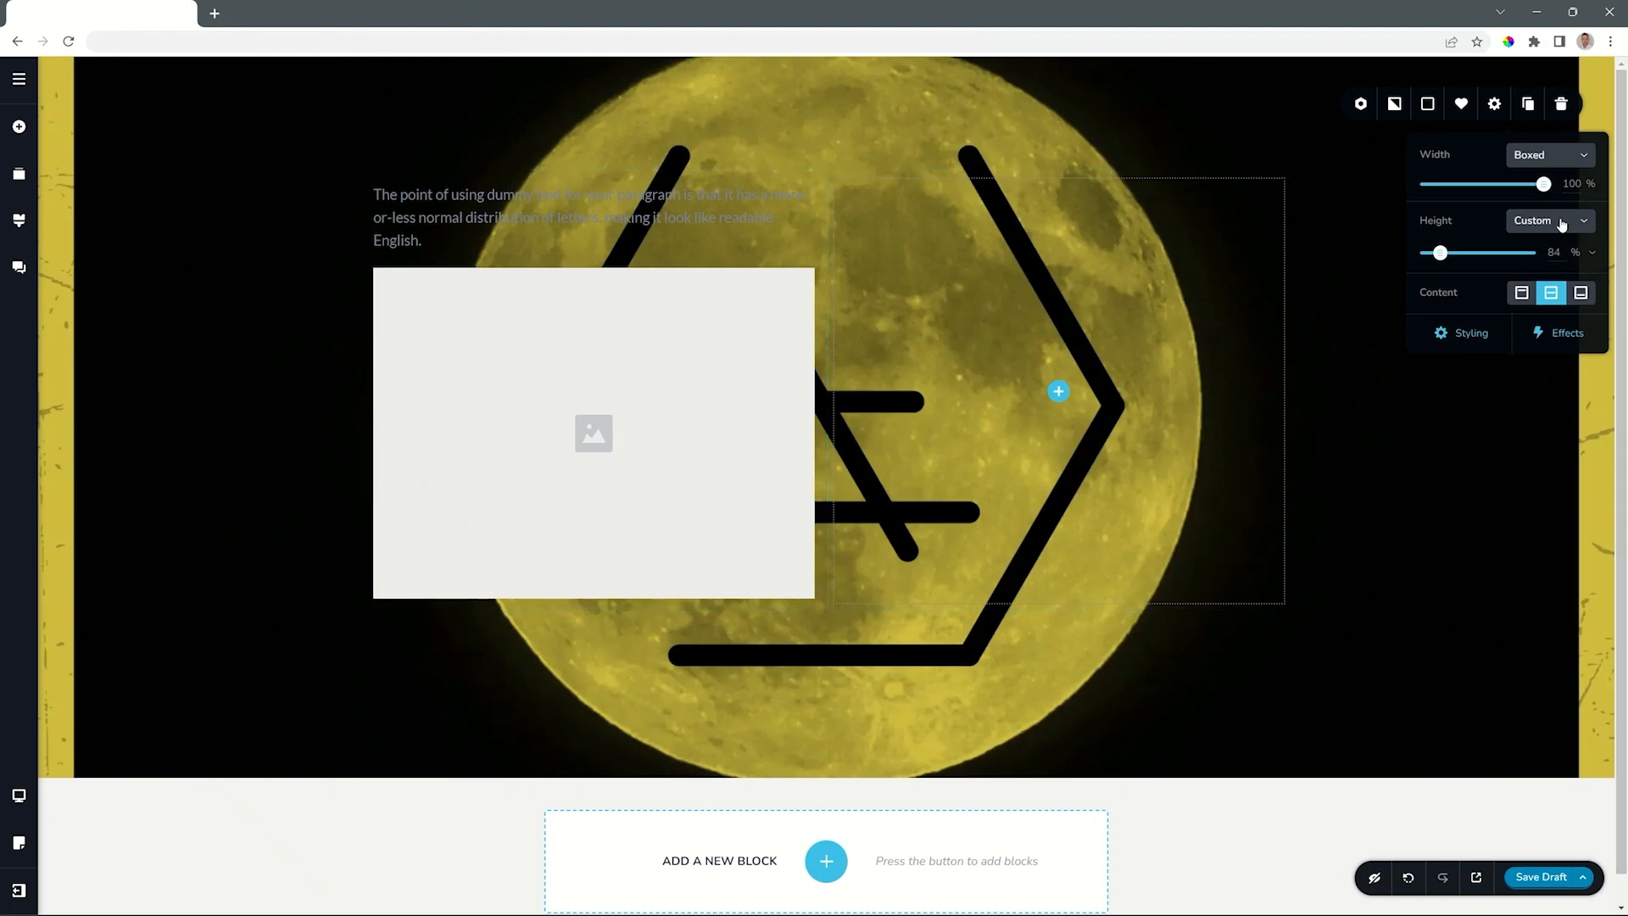
# Step: Try the block at Full Height with top, middle and bottom content alignment, and set its height back to Auto
pyautogui.click(1562, 223)
pyautogui.click(1535, 297)
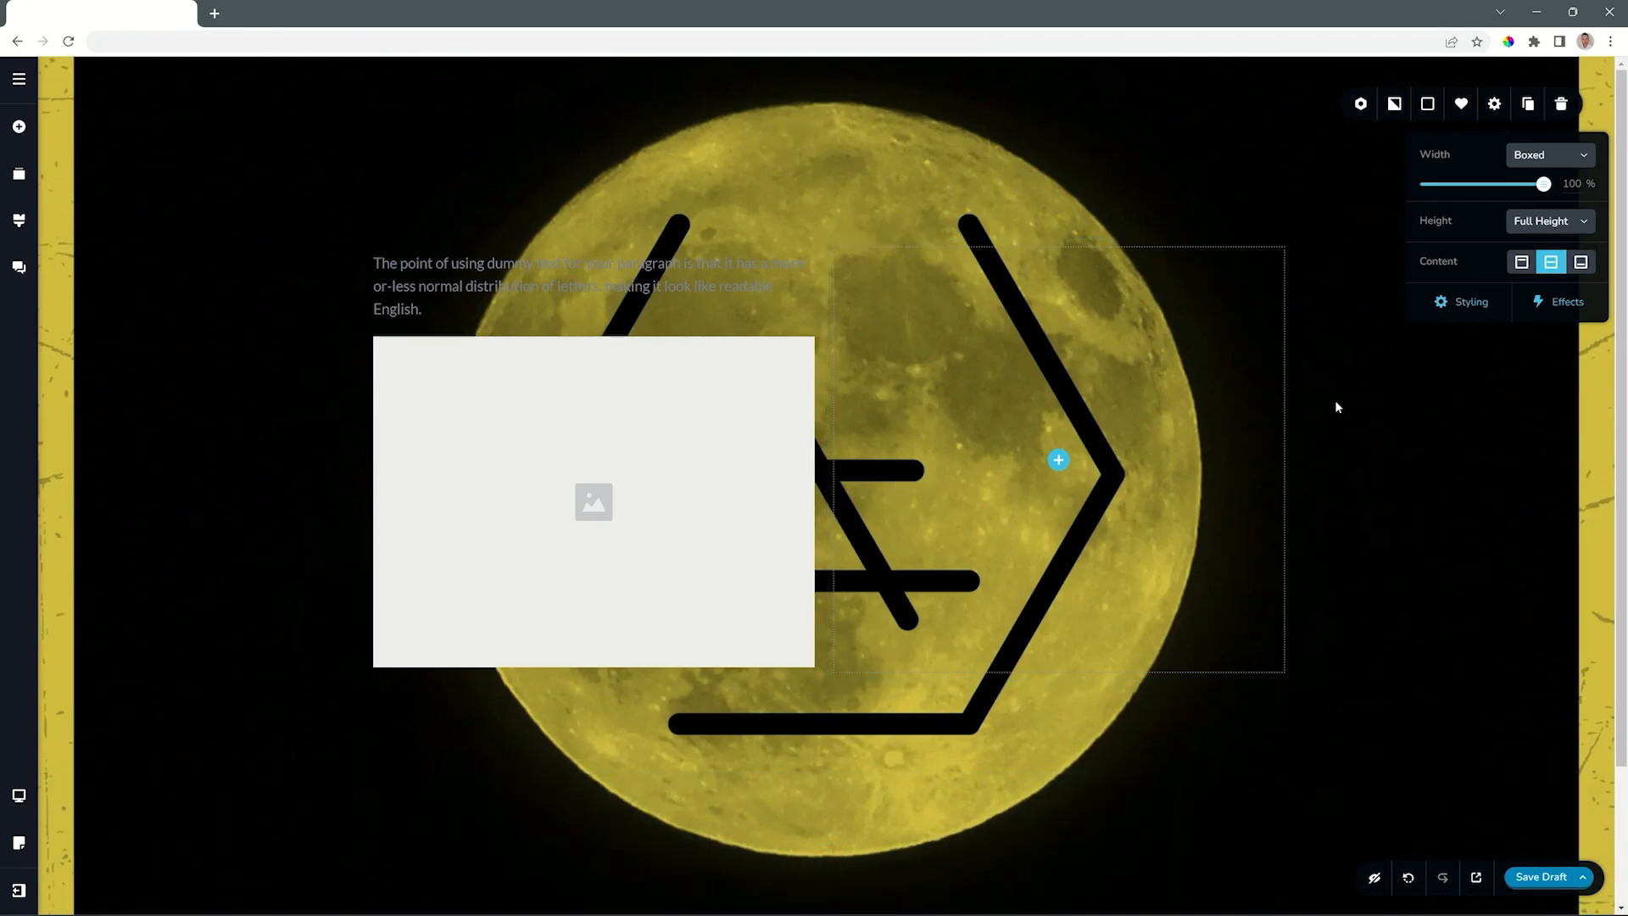
pyautogui.click(1522, 264)
pyautogui.click(1550, 264)
pyautogui.click(1580, 264)
pyautogui.click(1552, 265)
pyautogui.click(1543, 231)
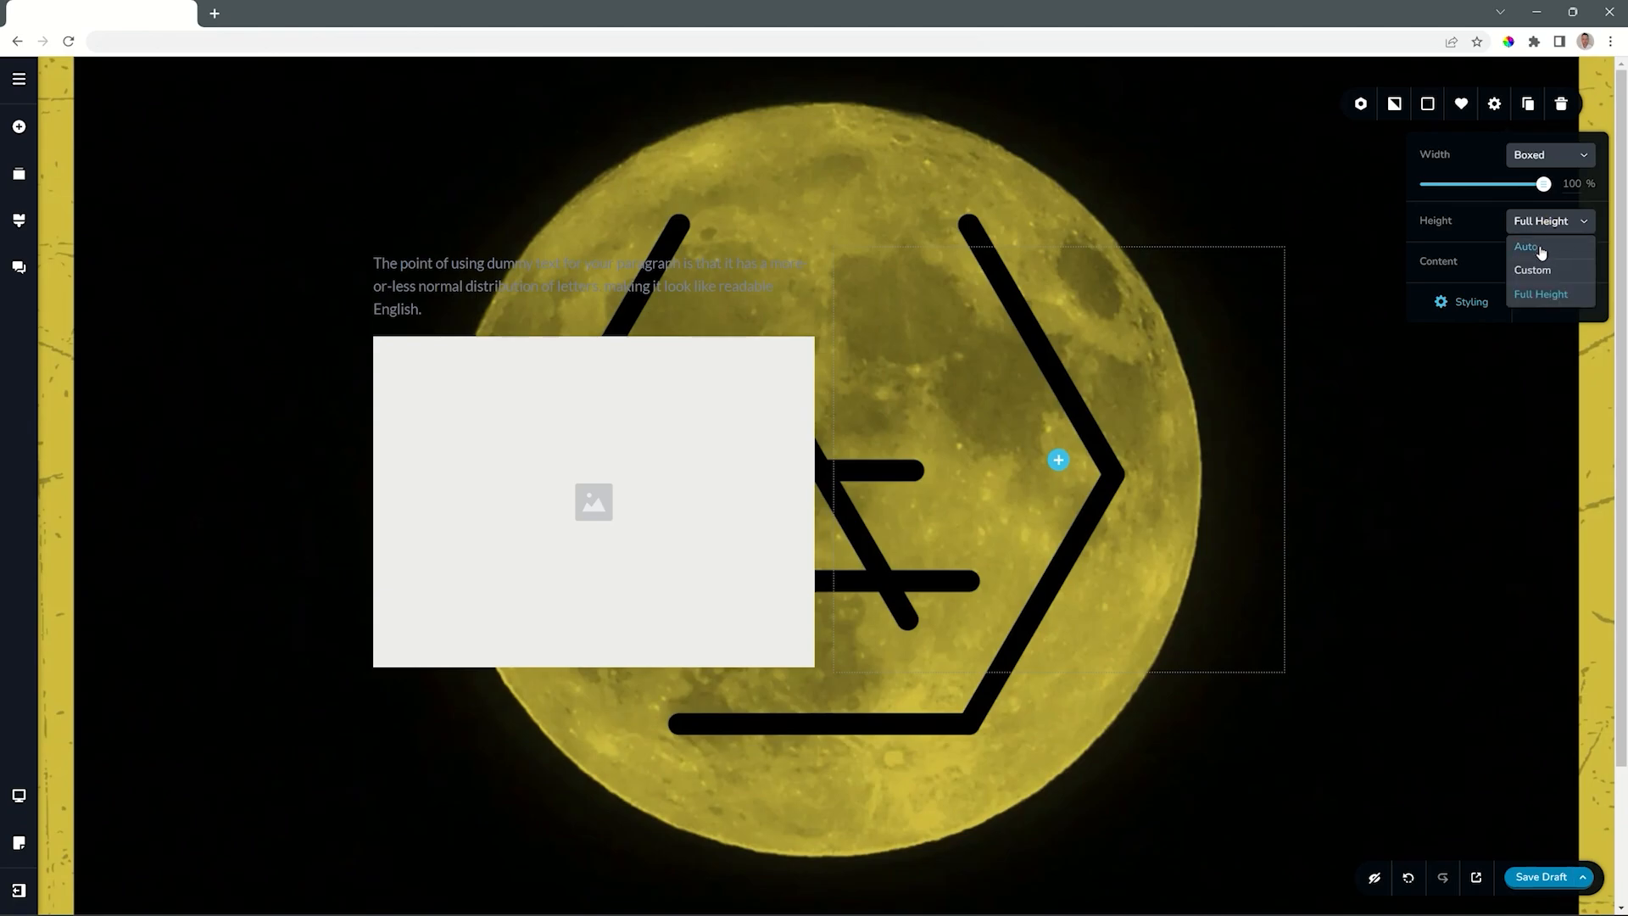
pyautogui.click(1540, 249)
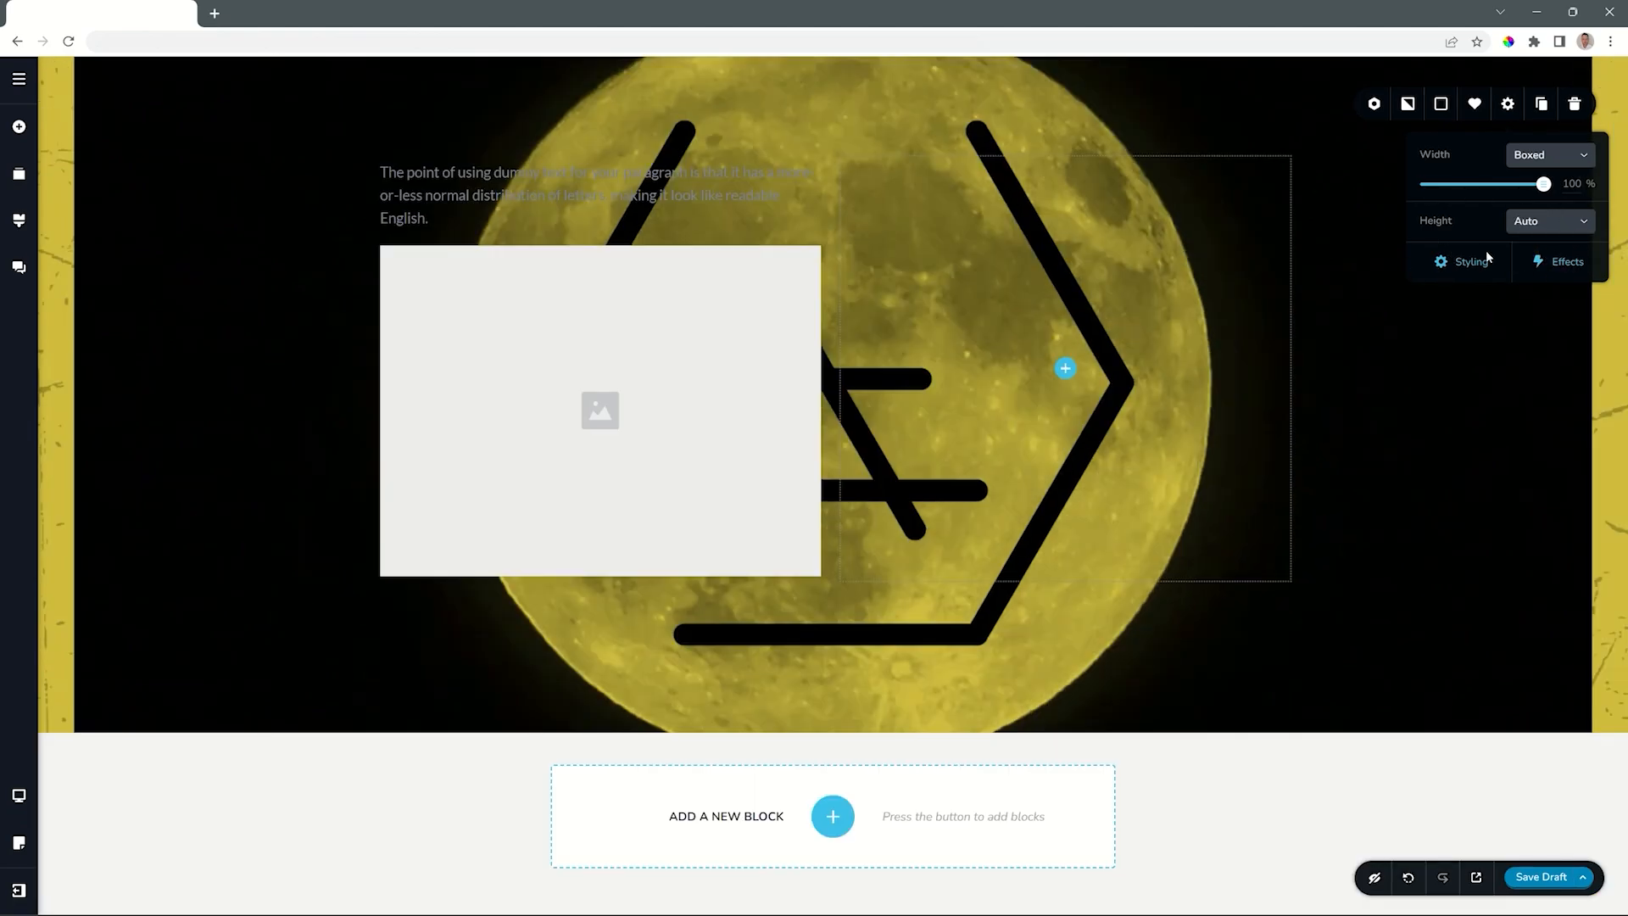
# Step: Add a line element and a star icon below the image in the first column
pyautogui.click(19, 126)
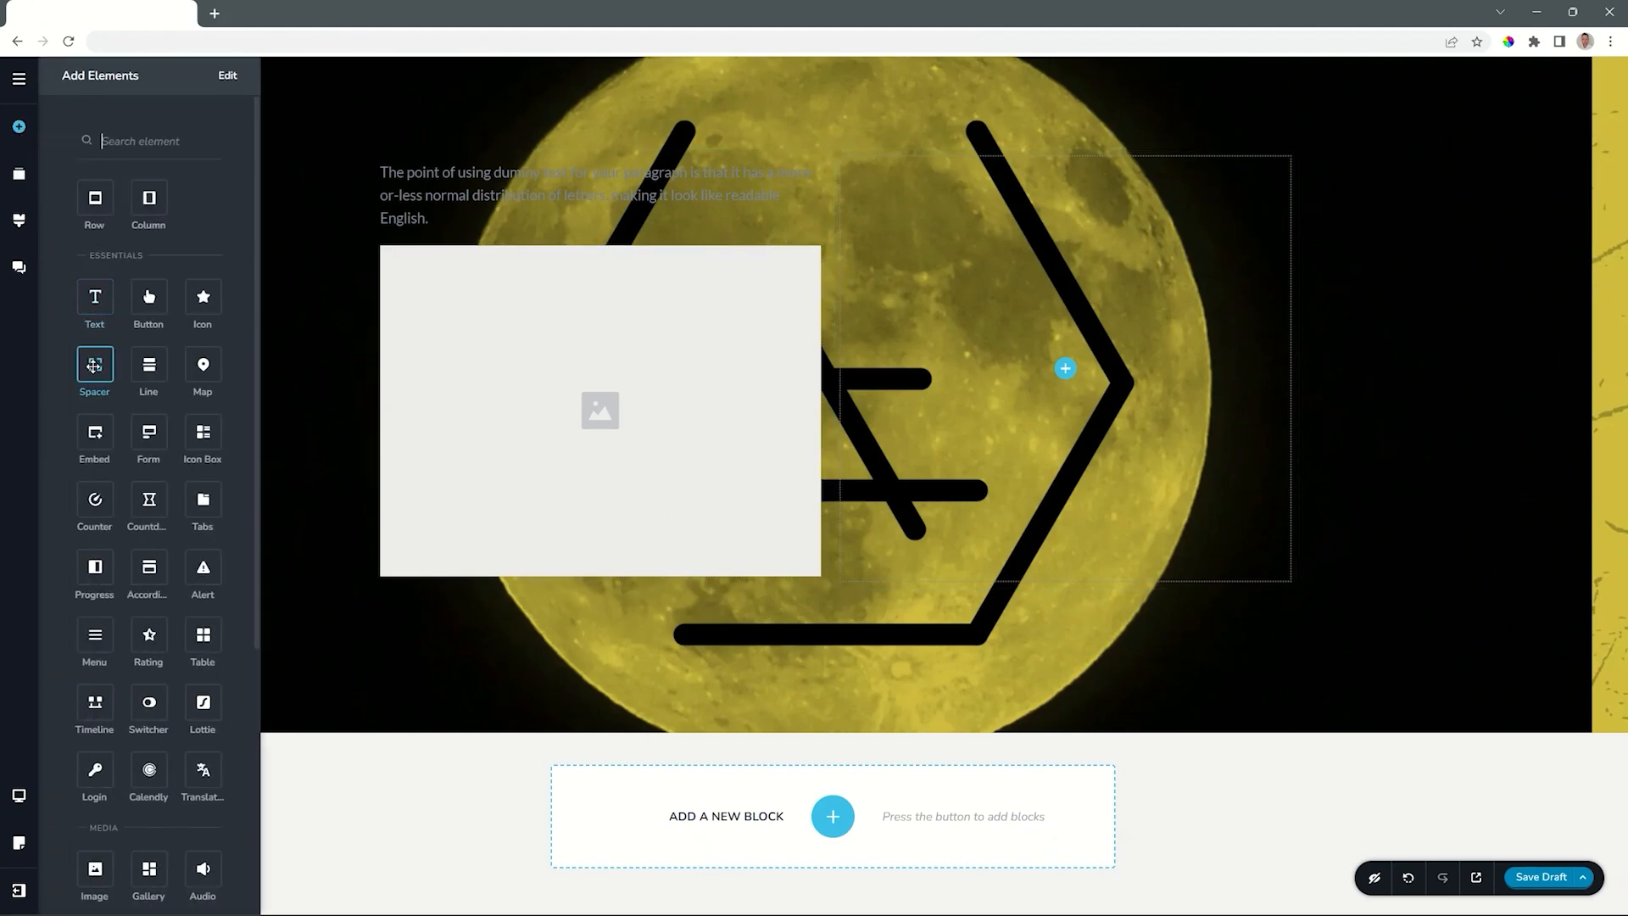
pyautogui.moveTo(148, 364); pyautogui.dragTo(487, 580)
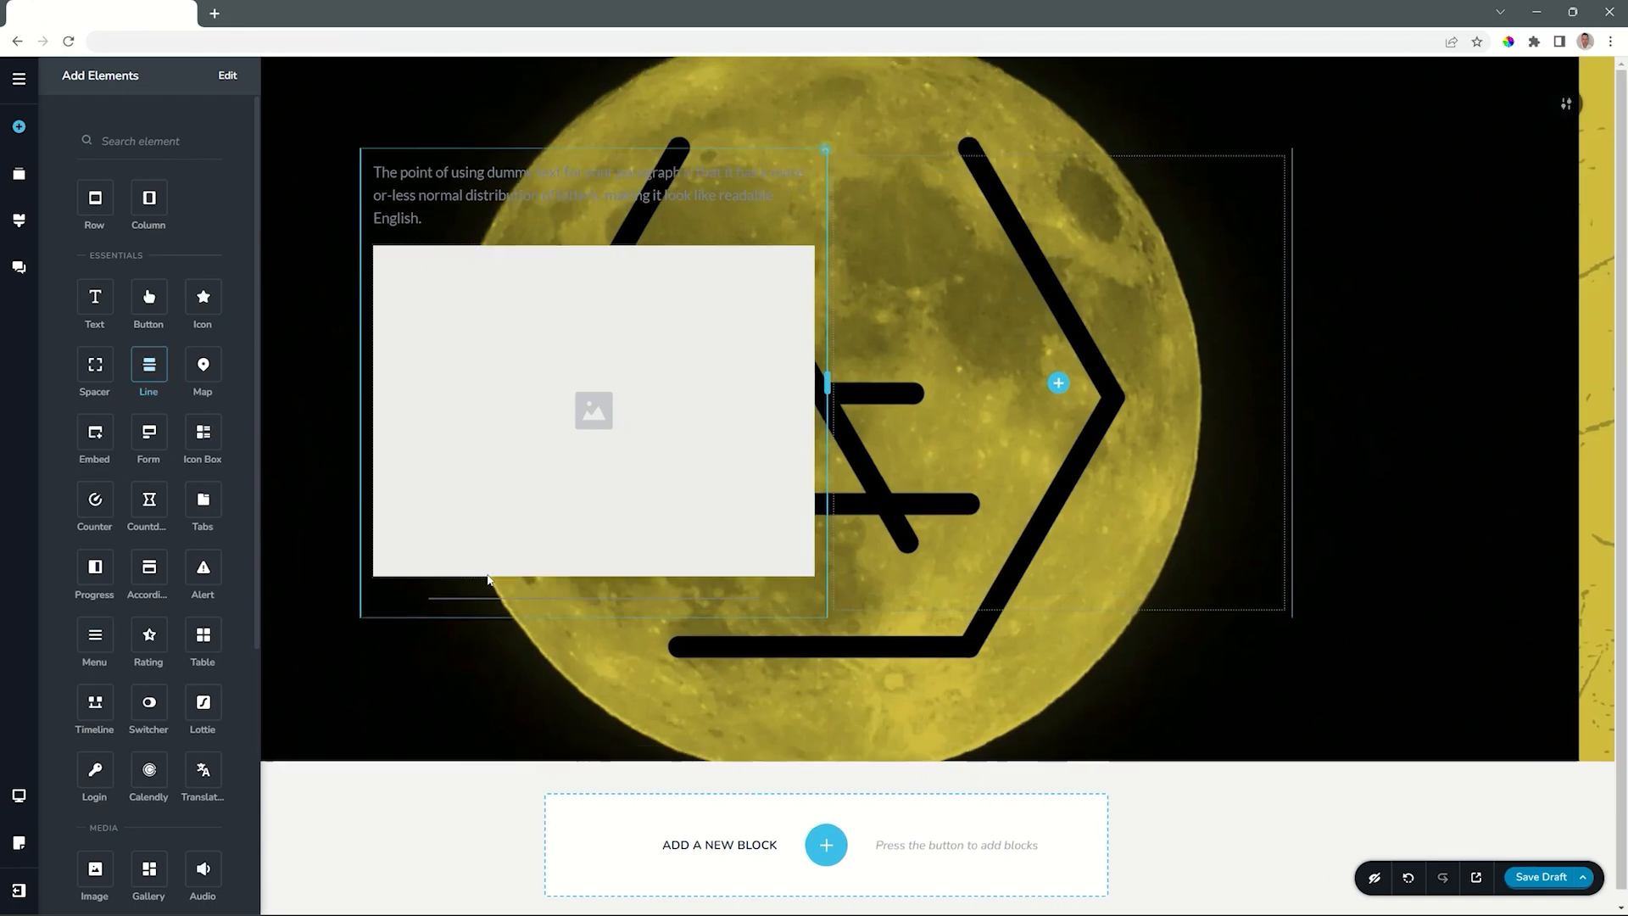
pyautogui.moveTo(204, 297)
pyautogui.mouseDown()
pyautogui.moveTo(396, 574)
pyautogui.moveTo(399, 602)
pyautogui.mouseUp()
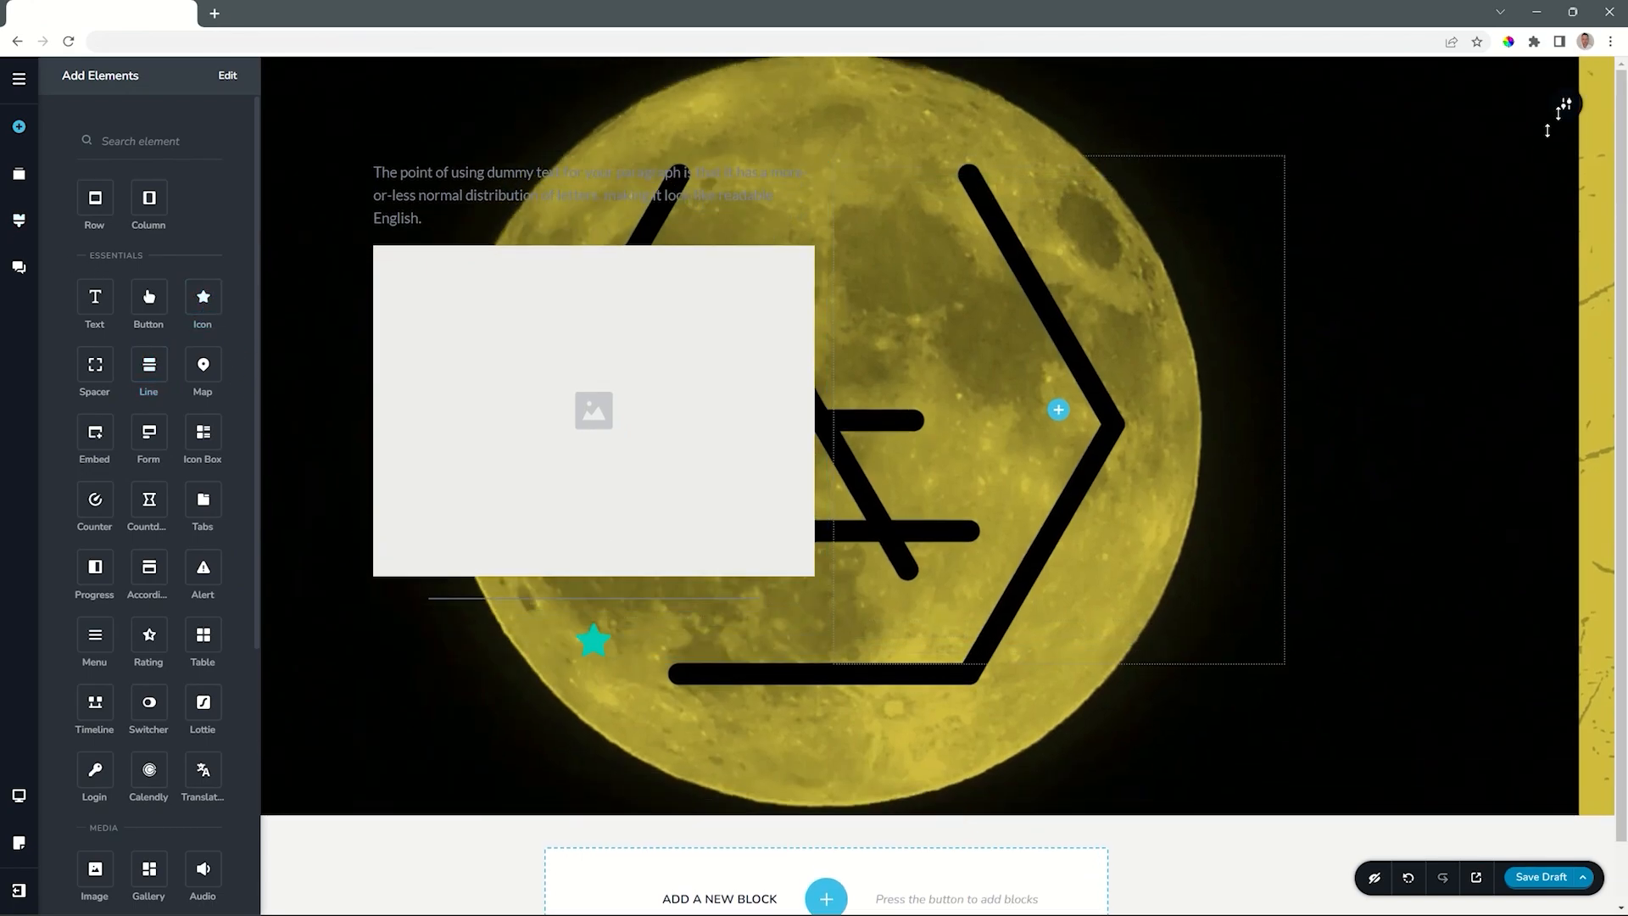
pyautogui.click(1561, 114)
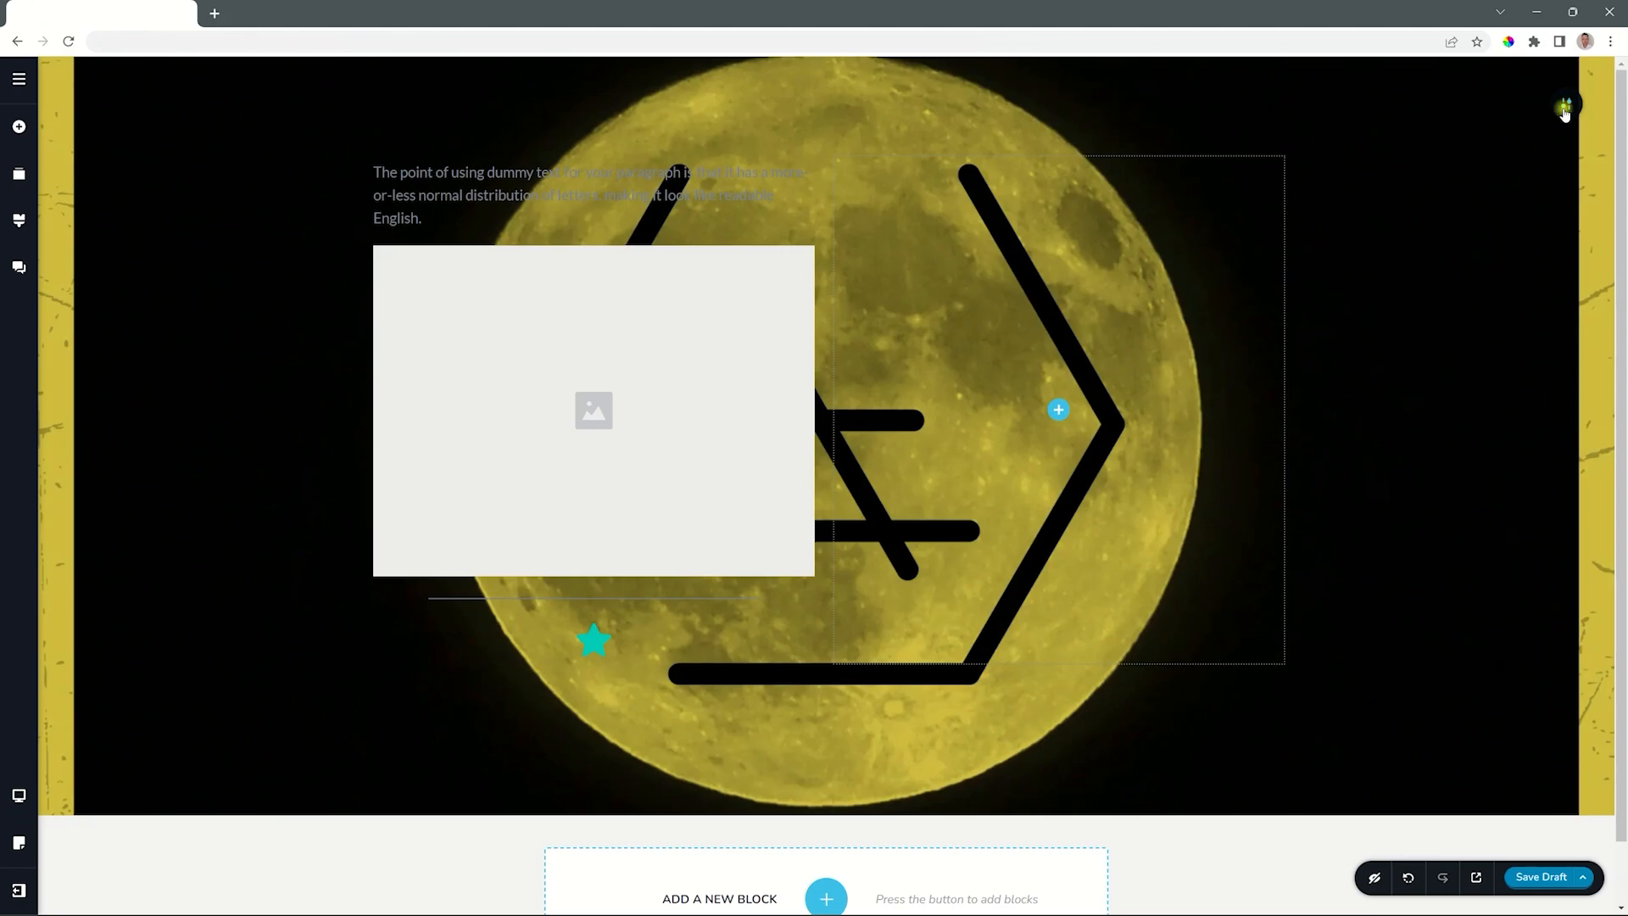
# Step: Give the block a slanted top divider in white with a height of about 68 px
pyautogui.moveTo(1566, 110)
pyautogui.click(1494, 103)
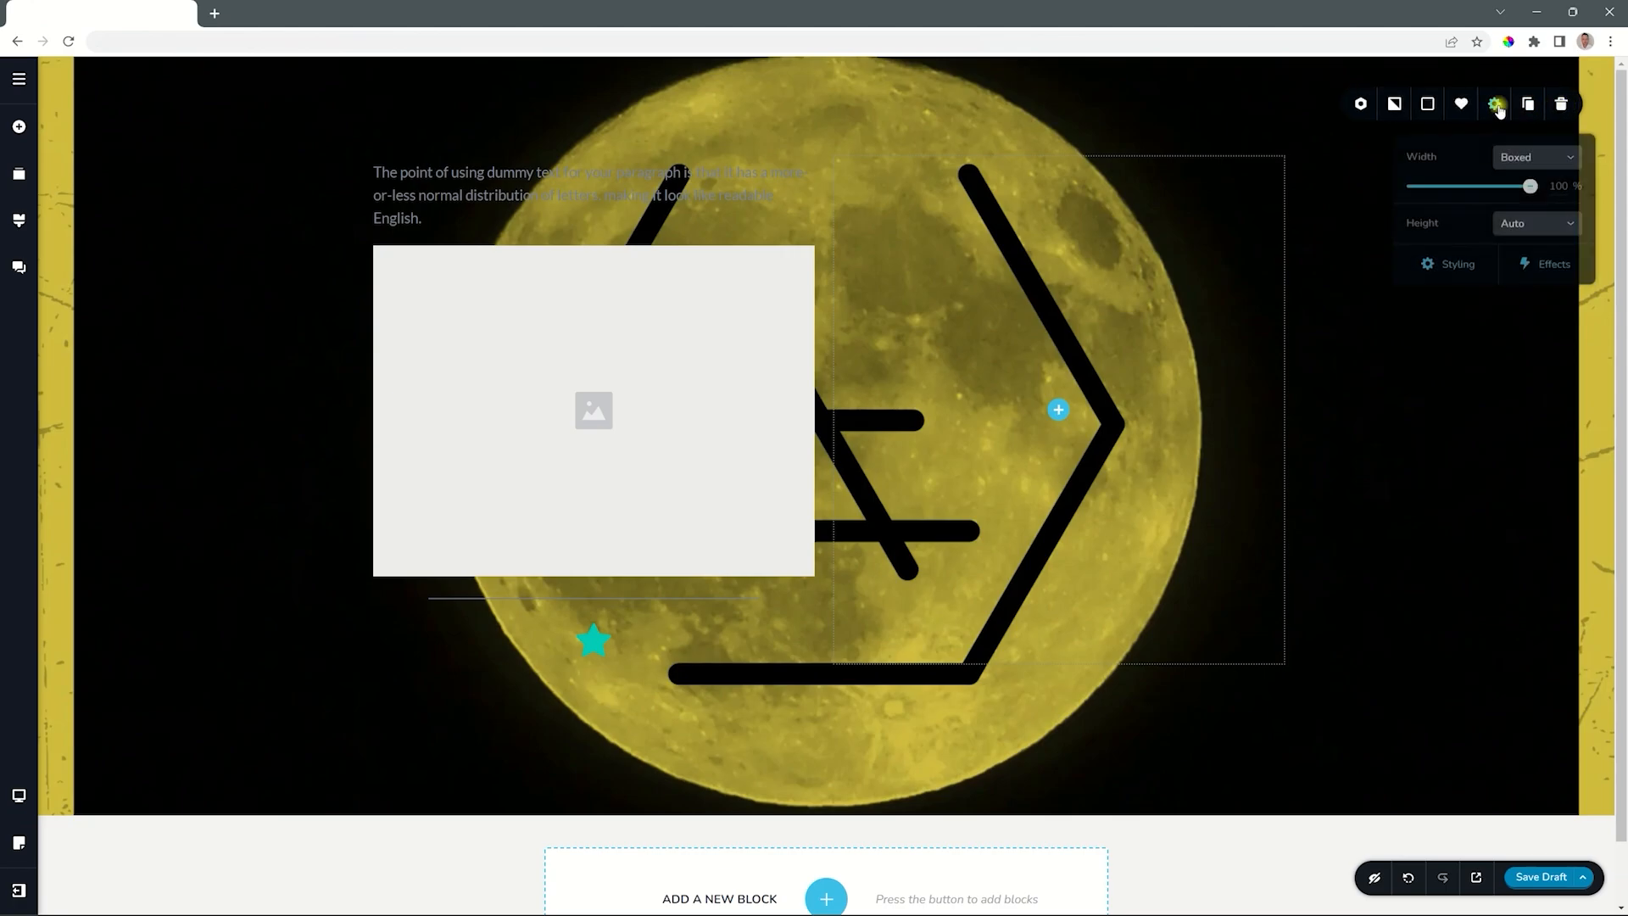
pyautogui.click(1458, 263)
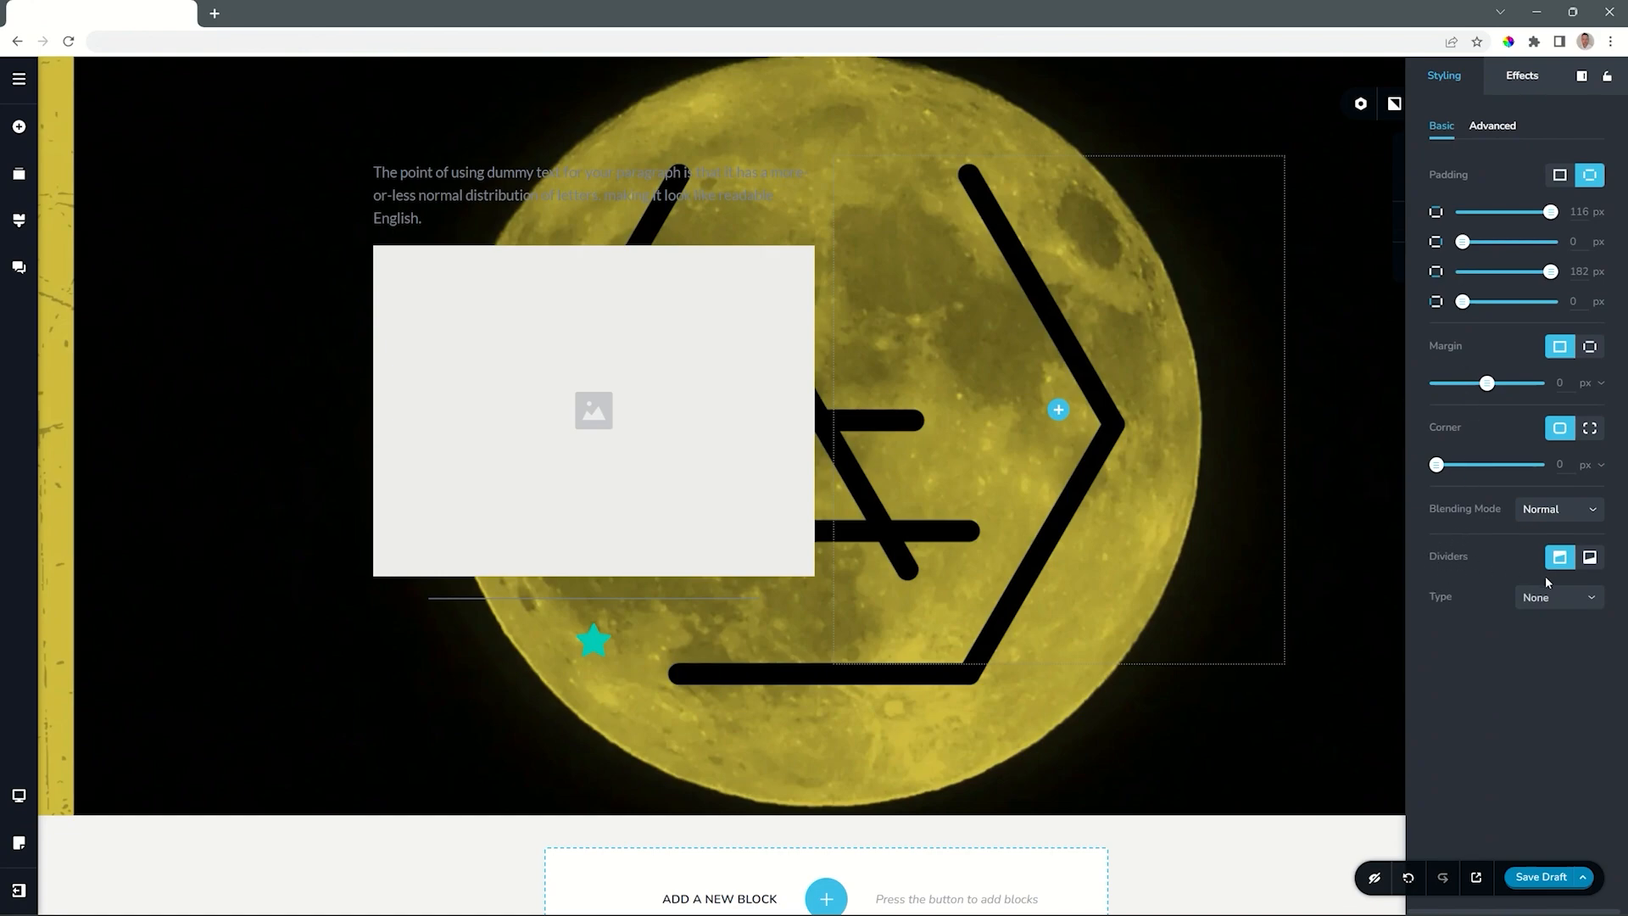
pyautogui.click(1541, 597)
pyautogui.click(1540, 650)
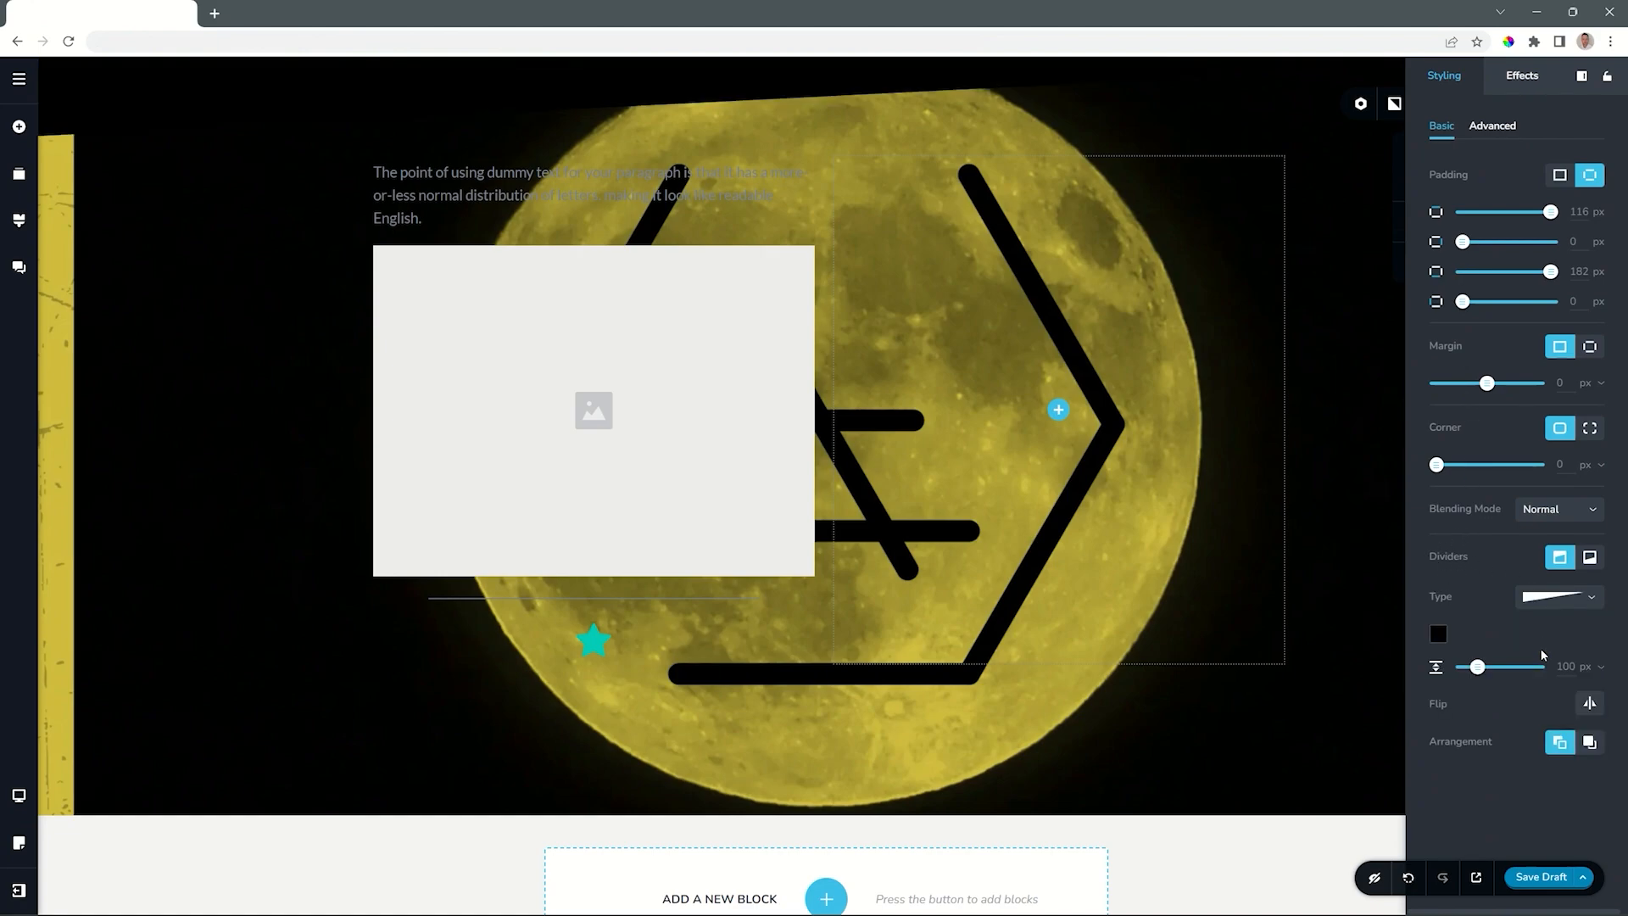
pyautogui.click(1436, 636)
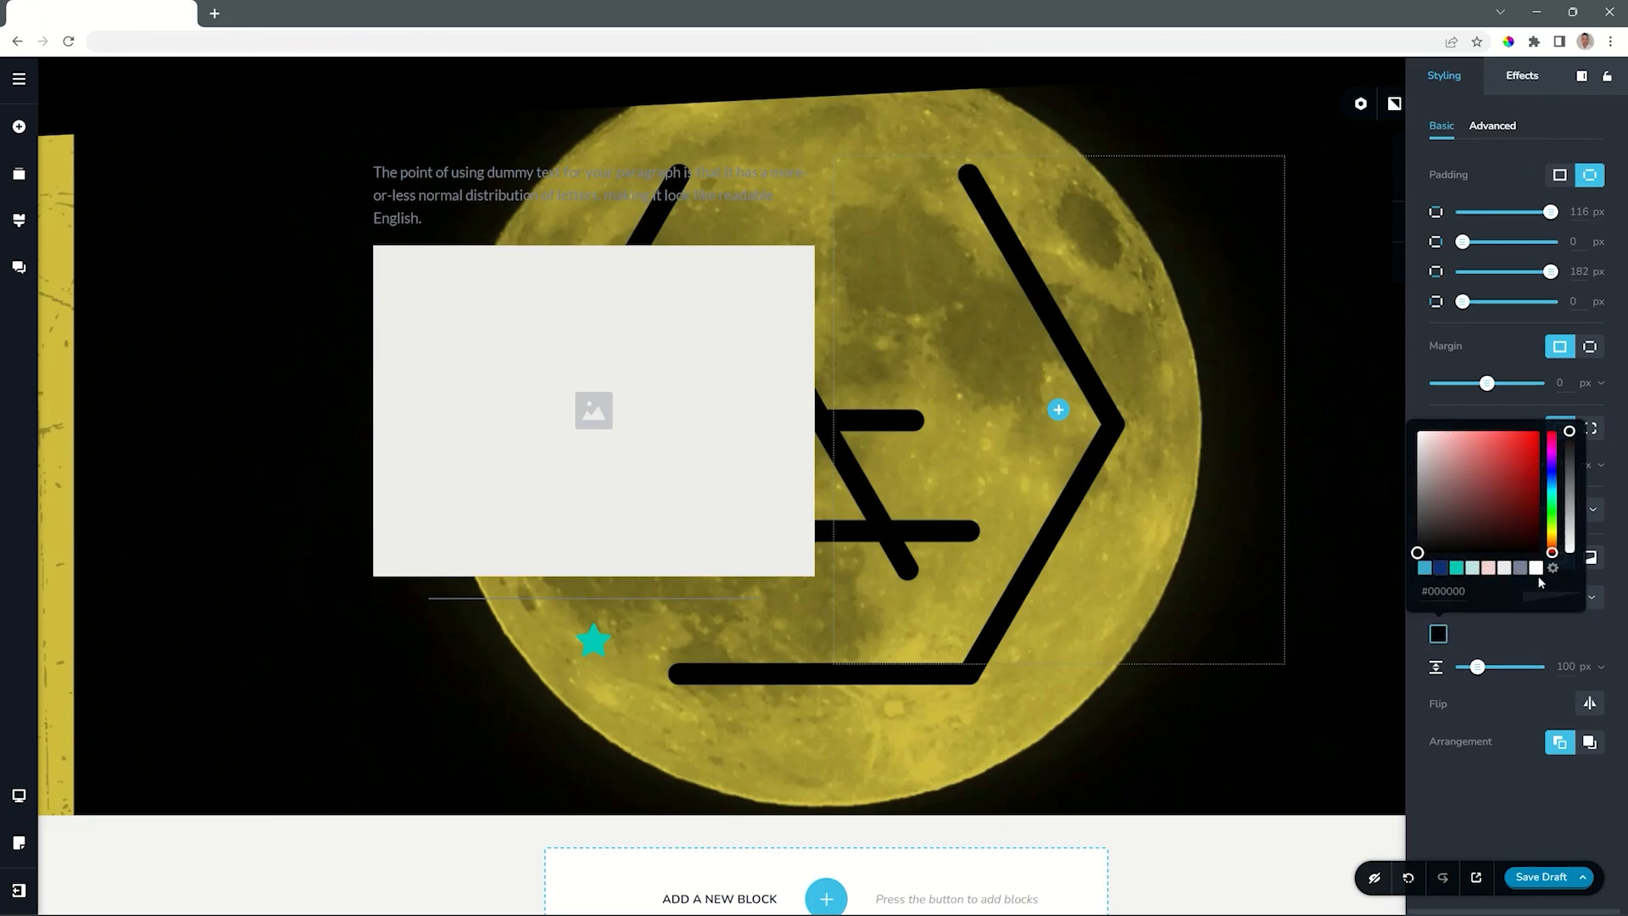
pyautogui.click(1539, 568)
pyautogui.click(1483, 642)
pyautogui.moveTo(1476, 666)
pyautogui.mouseDown()
pyautogui.moveTo(1503, 666)
pyautogui.moveTo(1473, 666)
pyautogui.mouseUp()
# Step: Try the curved and layered wave shapes for the top divider and settle on the jagged, angular one
pyautogui.click(1536, 603)
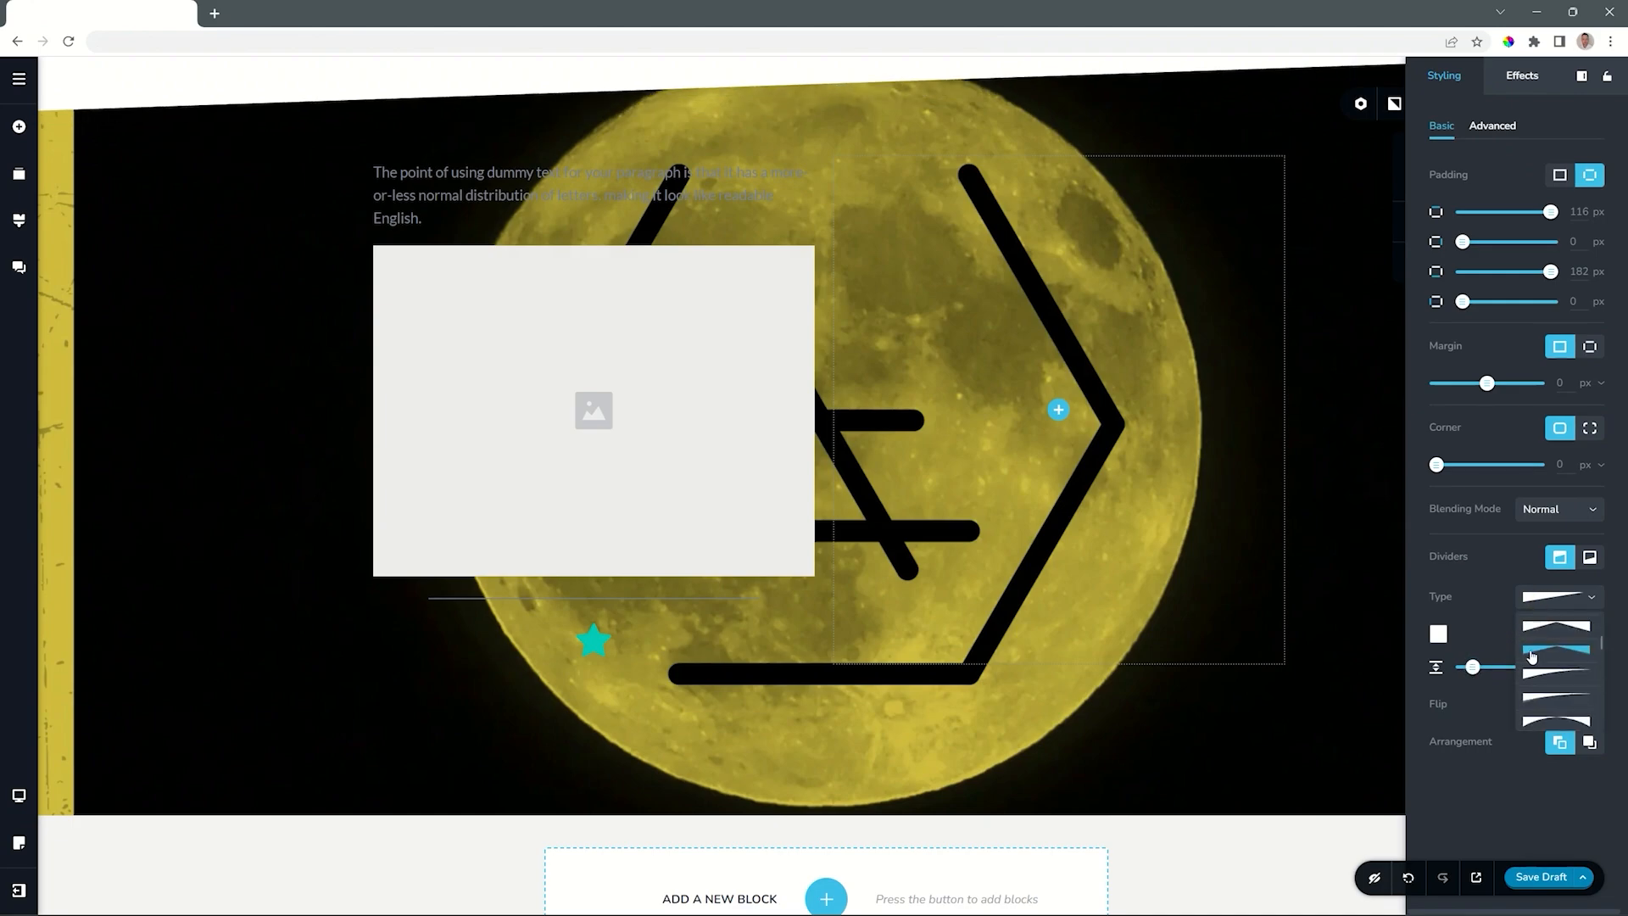
pyautogui.click(1530, 668)
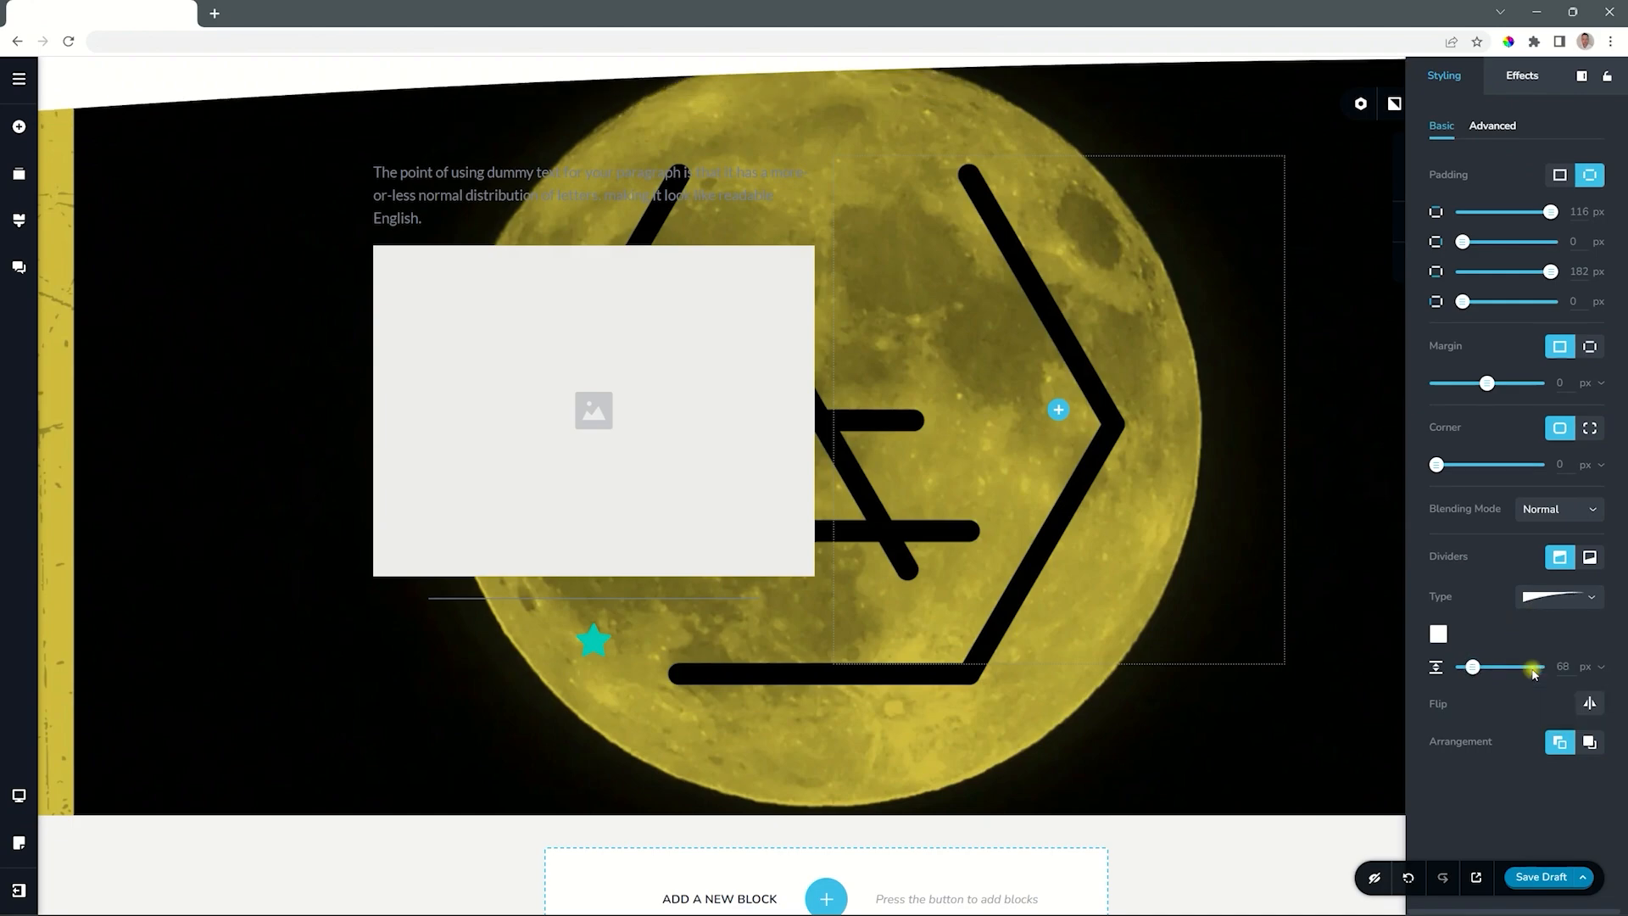
pyautogui.click(1538, 608)
pyautogui.click(1546, 646)
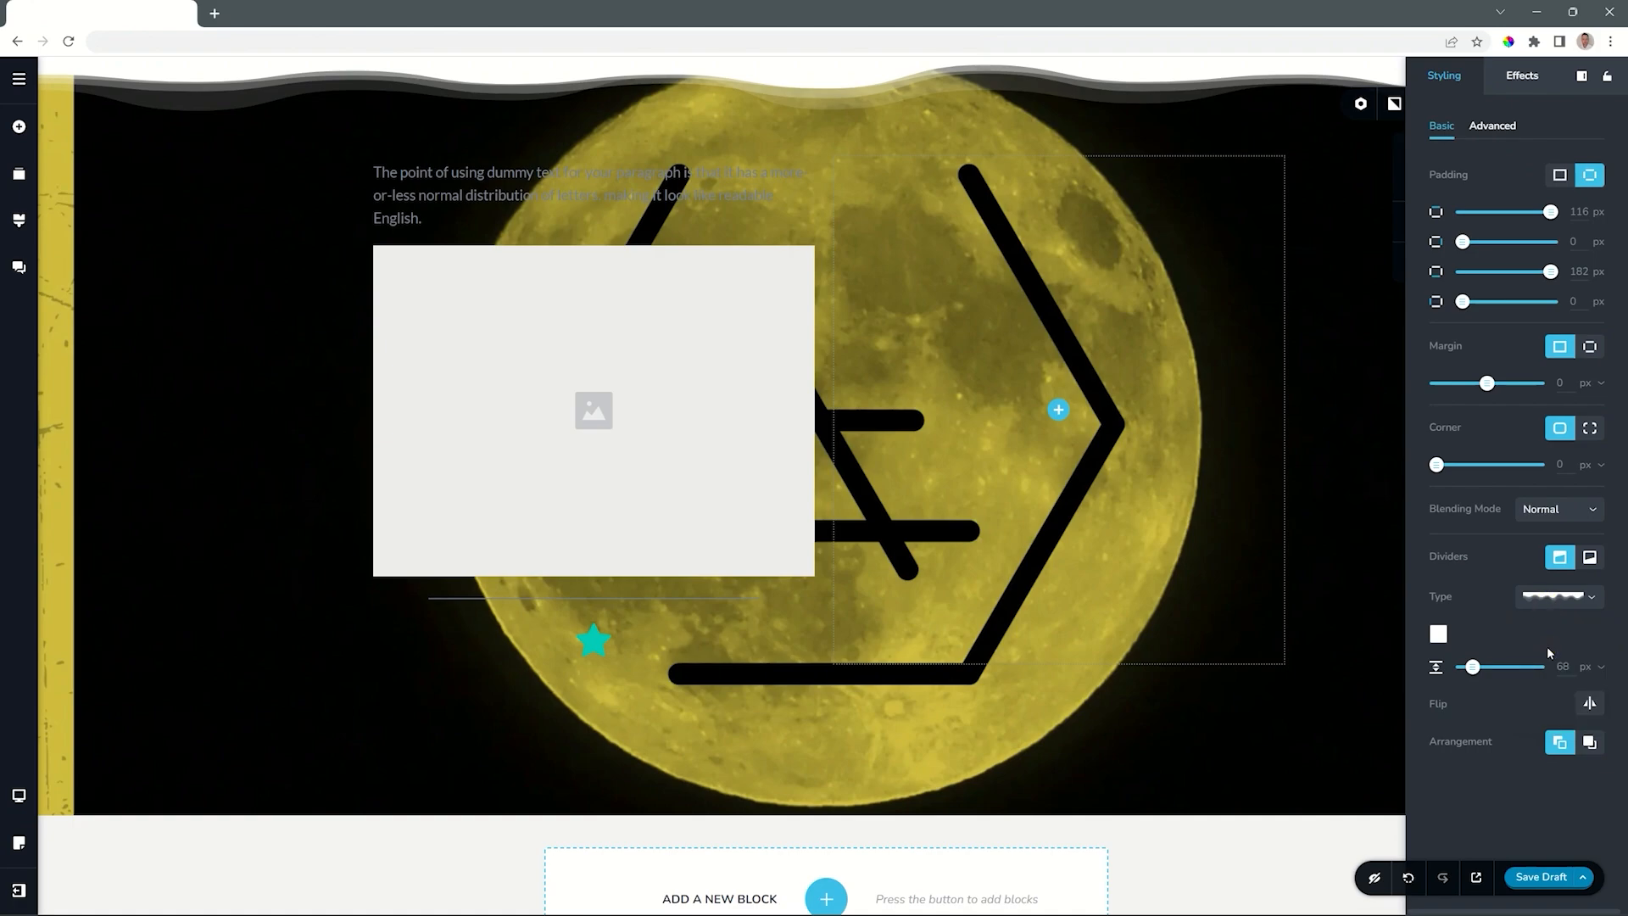
pyautogui.click(1551, 596)
pyautogui.click(1546, 668)
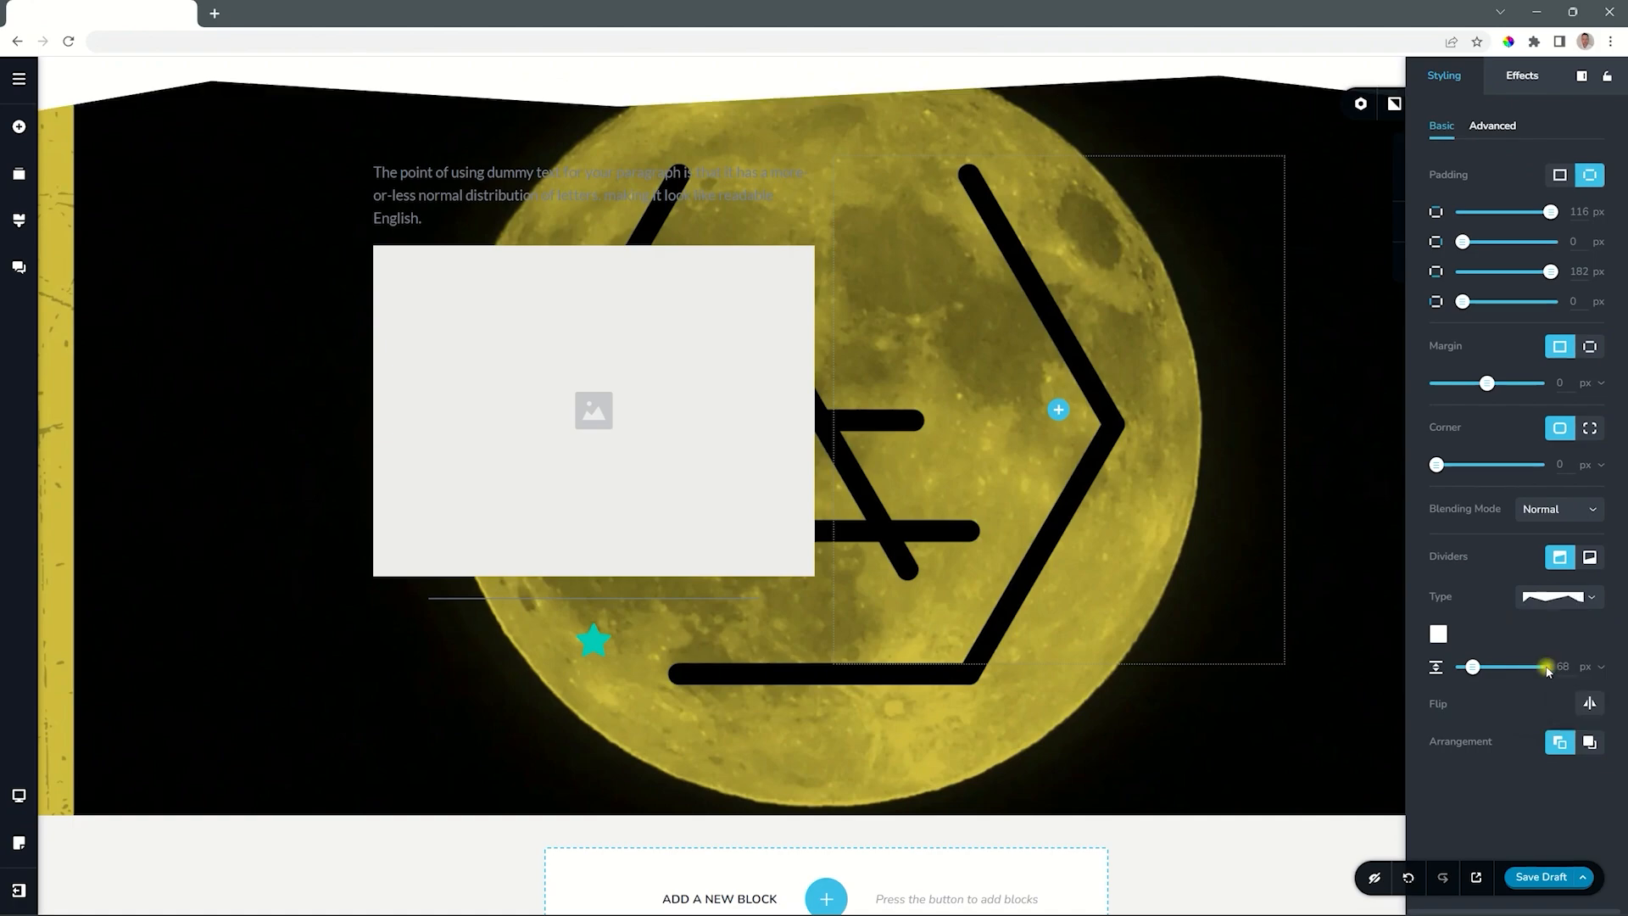
# Step: Add a wavy bottom divider to the block in white with a height of about 106 px
pyautogui.click(1590, 557)
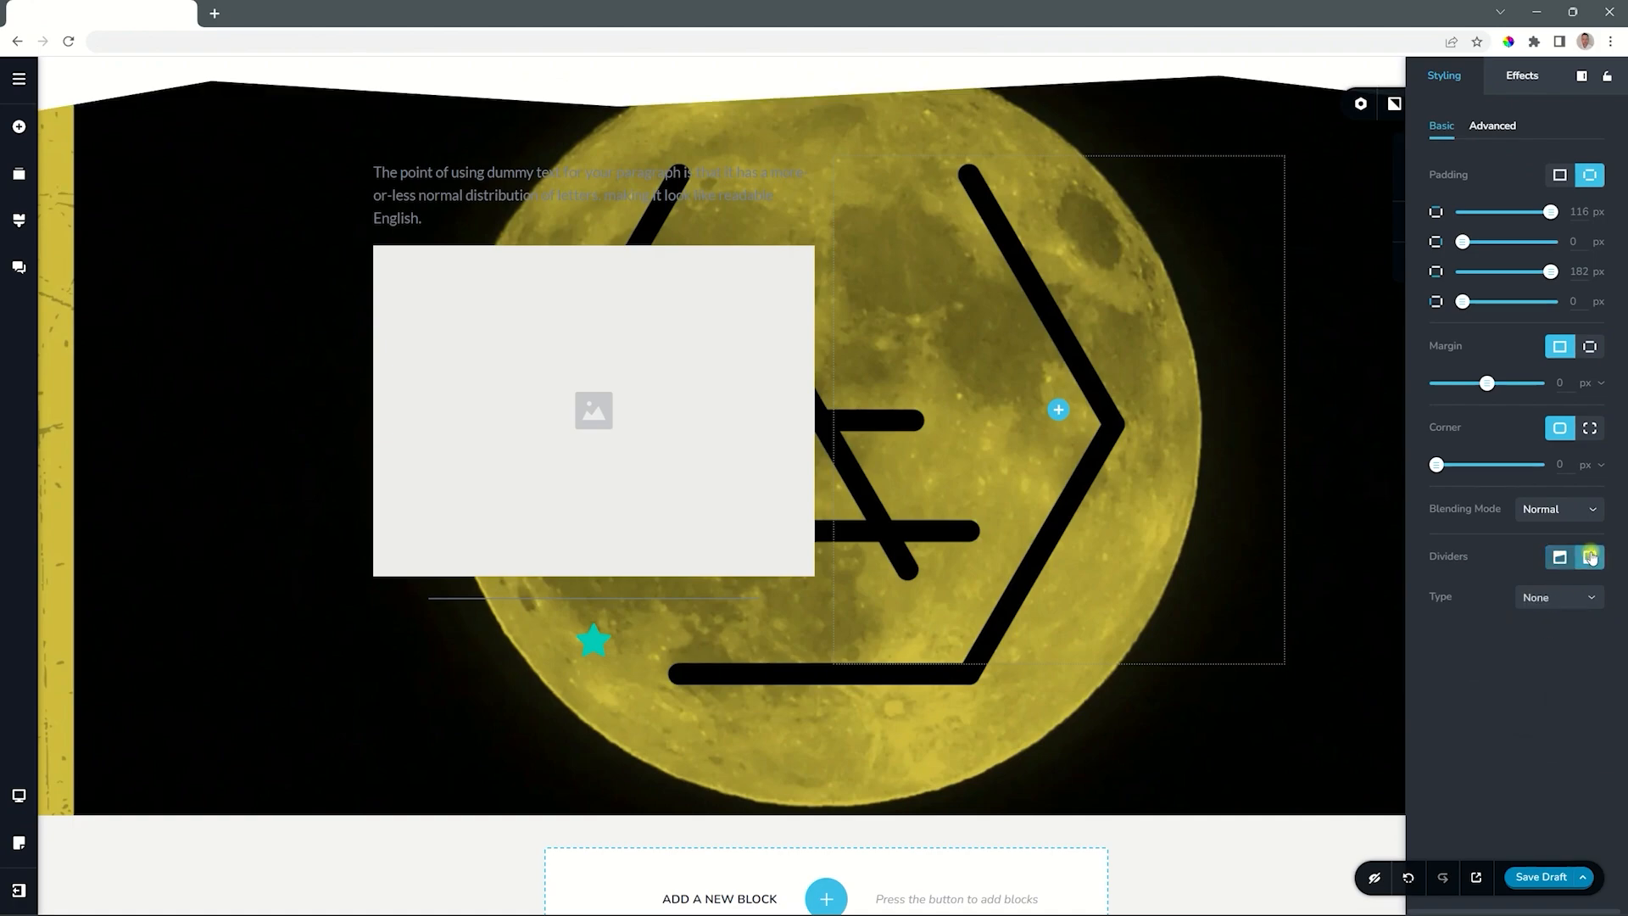
pyautogui.click(1564, 597)
pyautogui.scroll(-2, 1556, 674)
pyautogui.click(1550, 679)
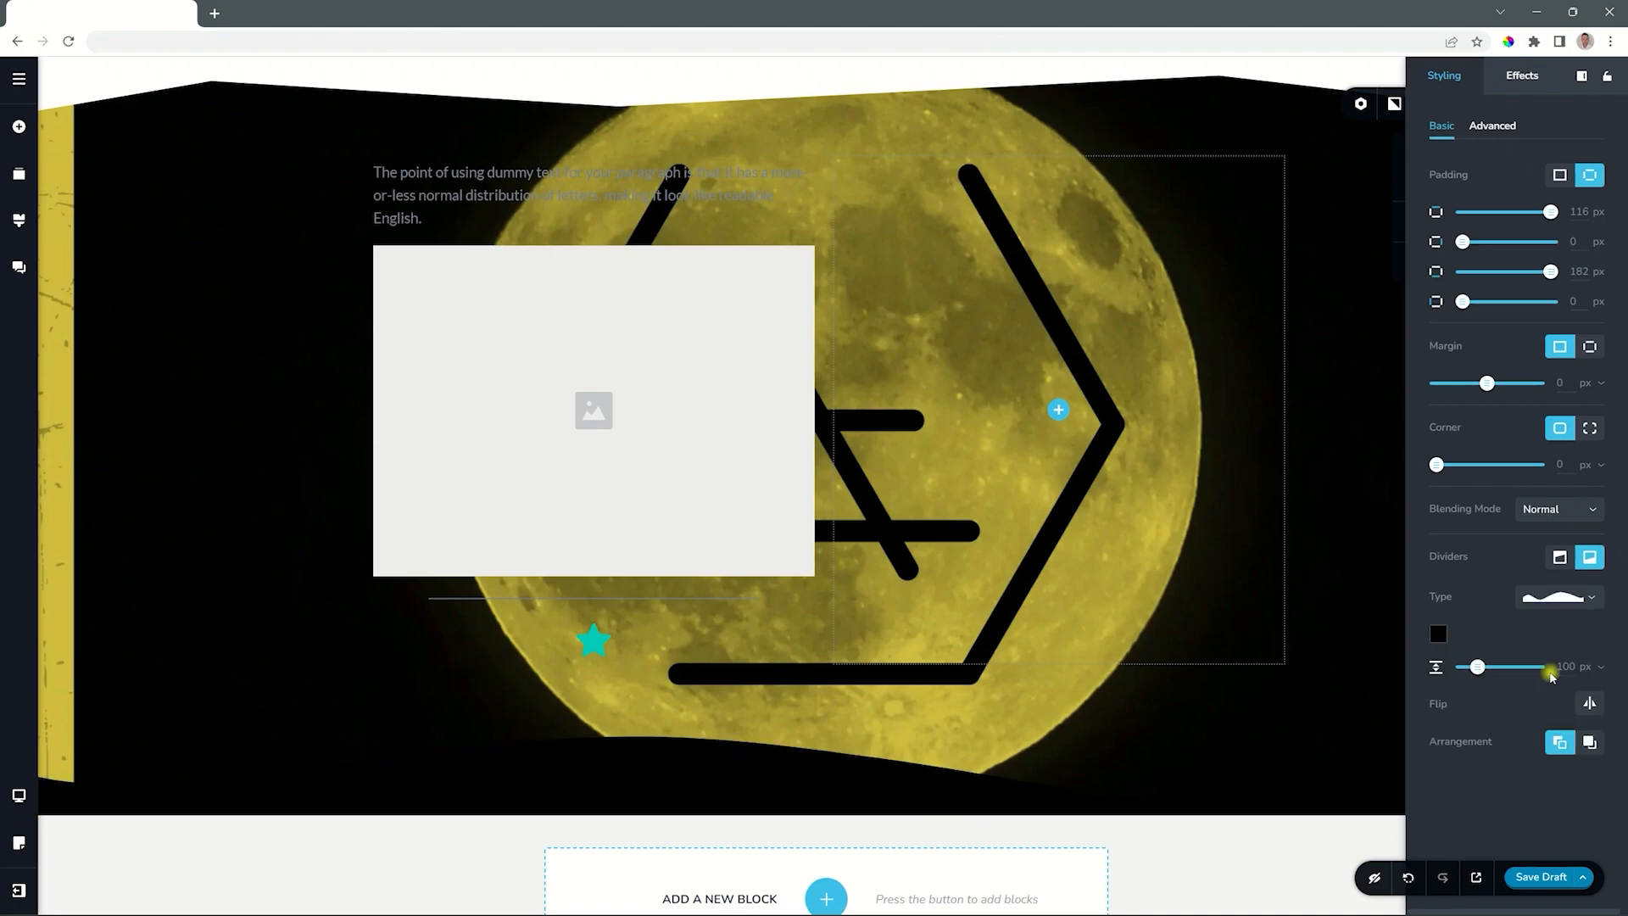
pyautogui.click(1438, 636)
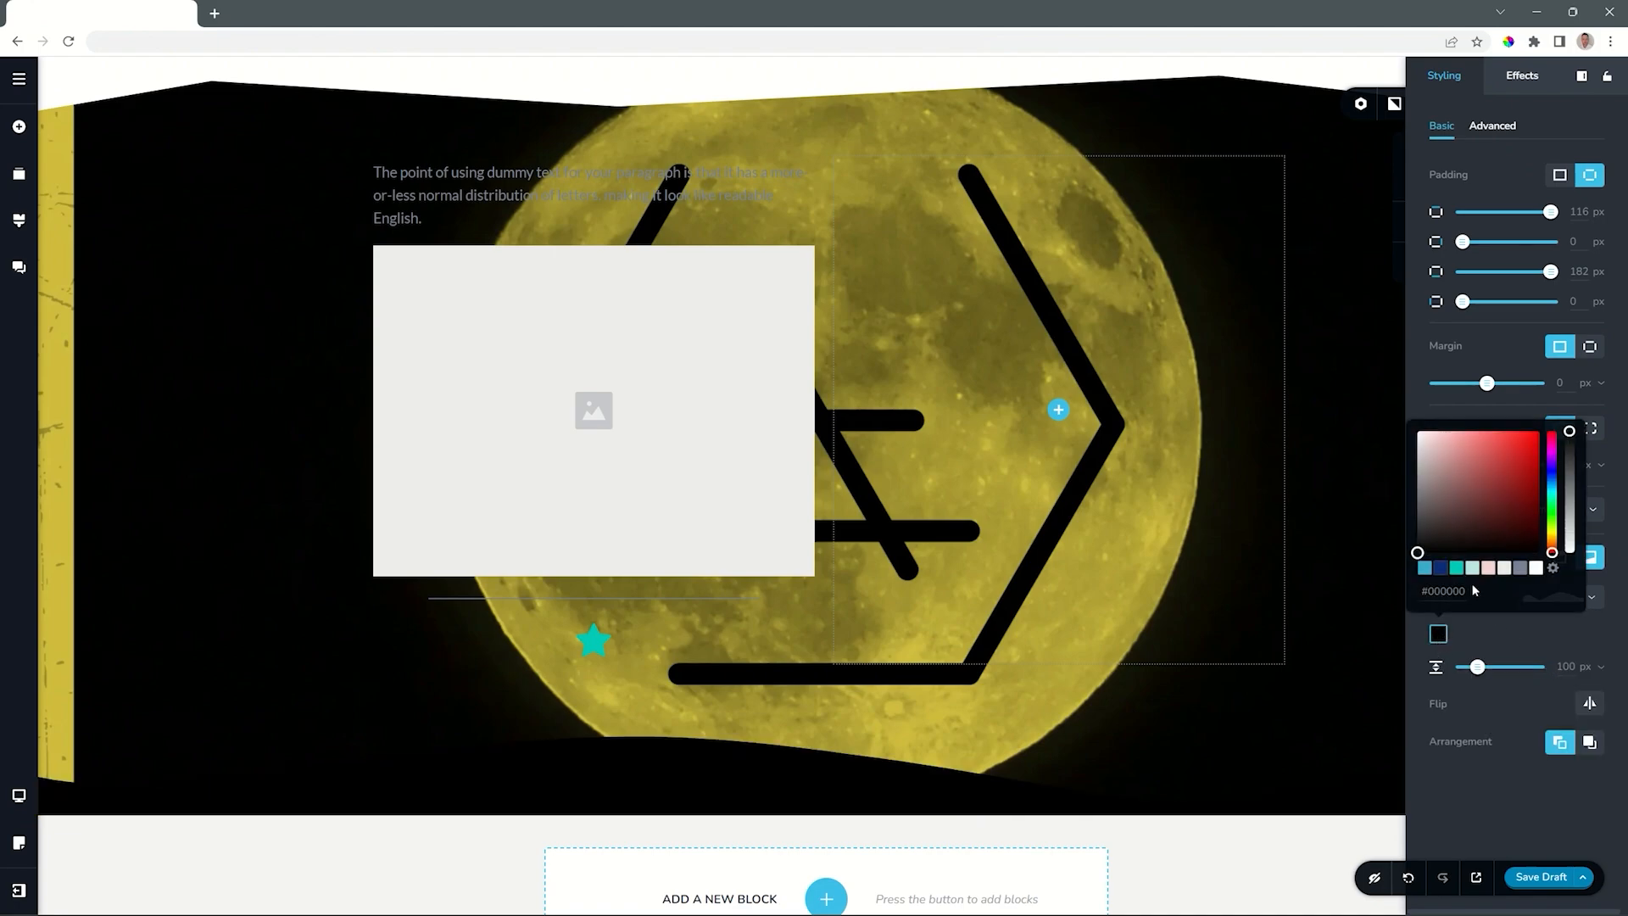
pyautogui.click(1536, 568)
pyautogui.click(1533, 636)
pyautogui.moveTo(1476, 666)
pyautogui.mouseDown()
pyautogui.moveTo(1502, 662)
pyautogui.moveTo(1478, 666)
pyautogui.mouseUp()
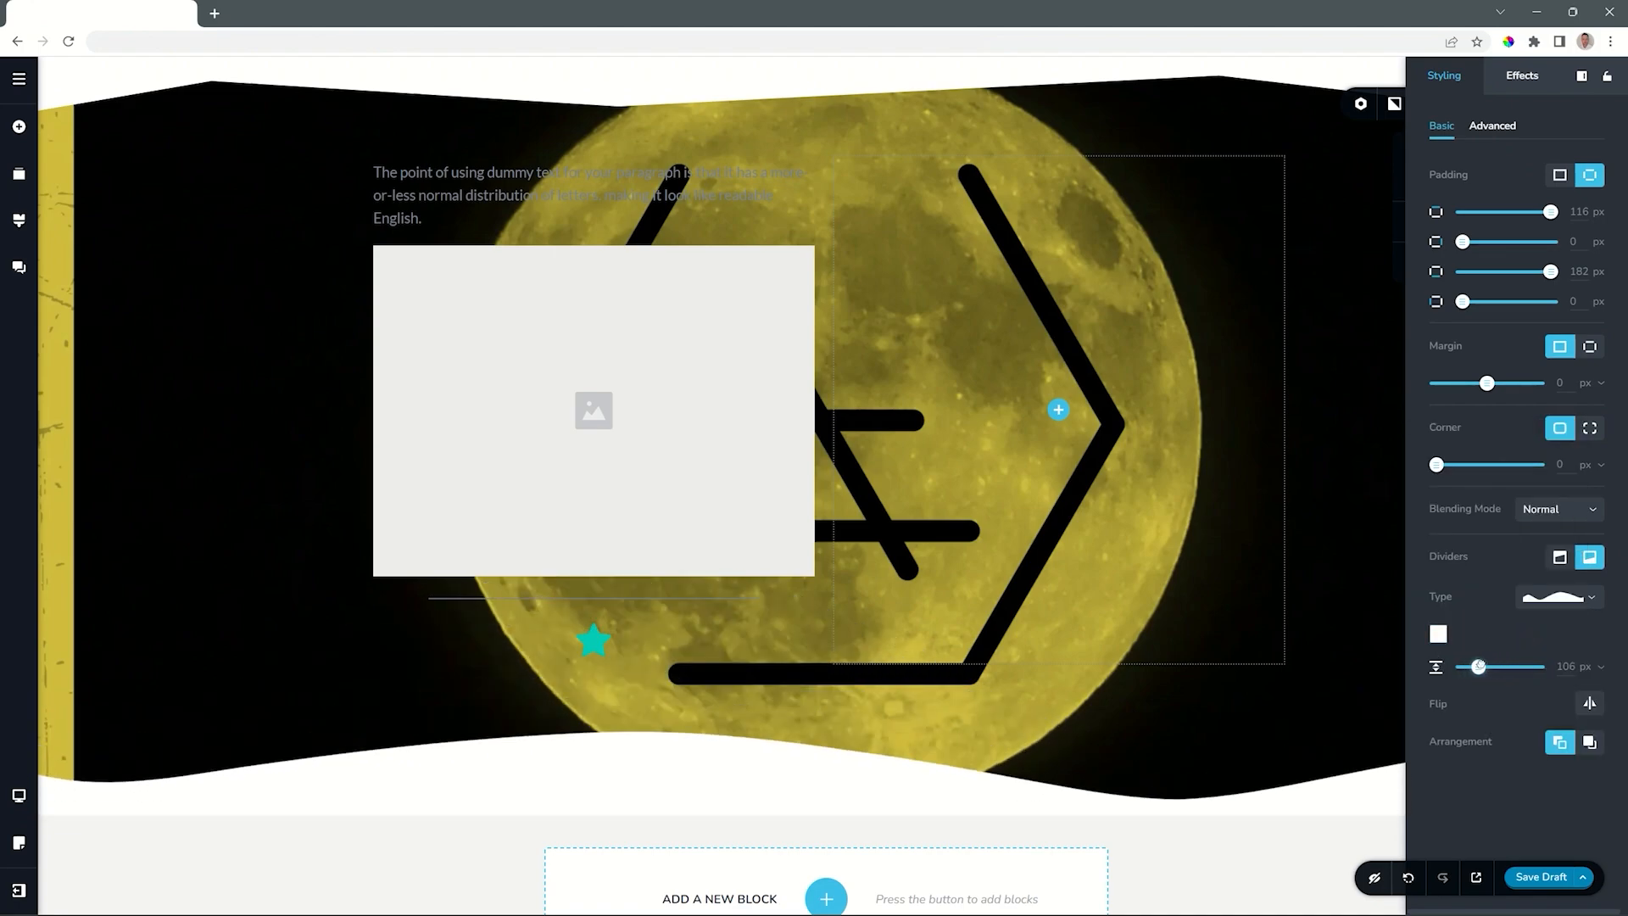